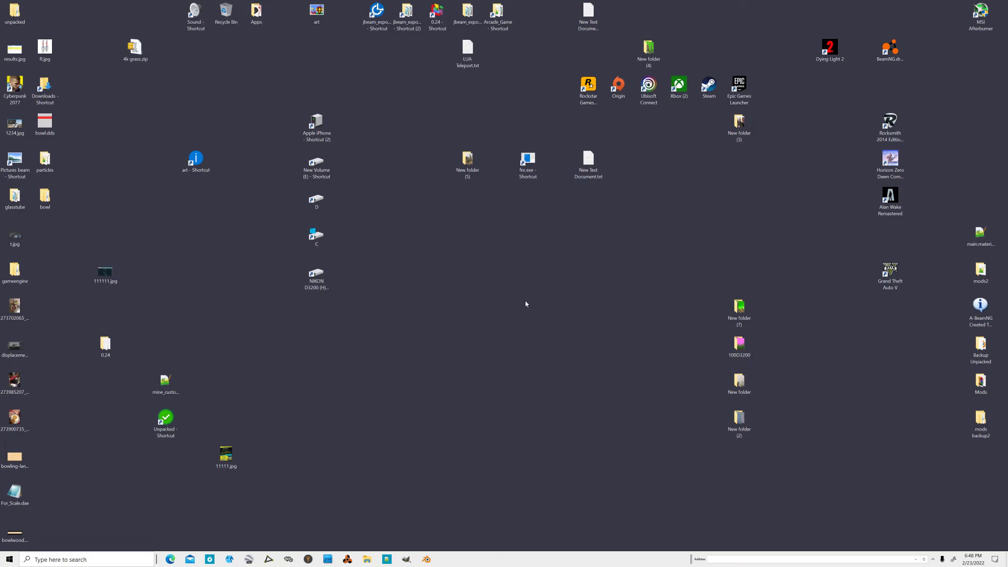
Step: Preview the bowlwood.dds texture from the desktop and close the image viewer
{"action": "double_click", "coordinate": [21, 535]}
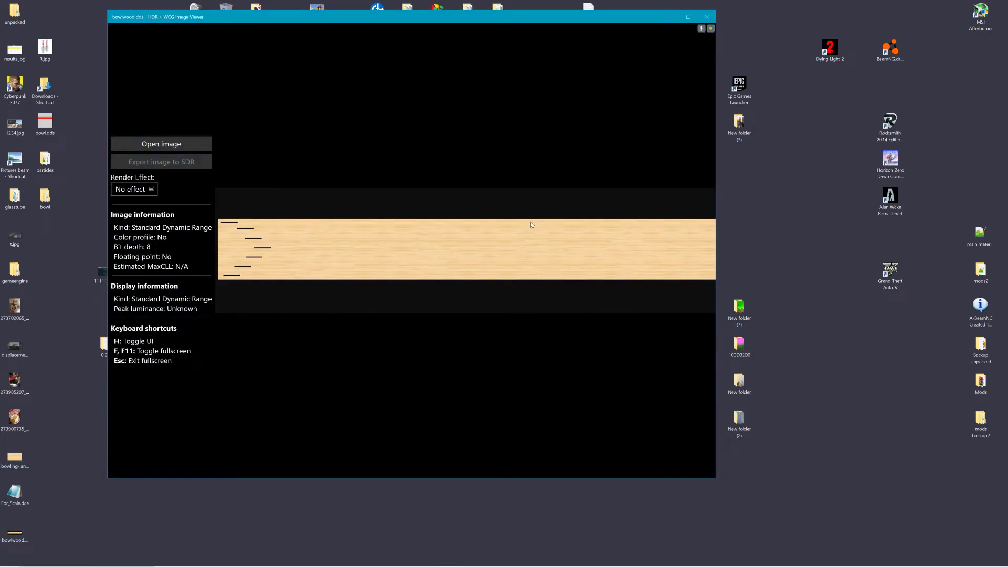
{"action": "left_click", "coordinate": [707, 17]}
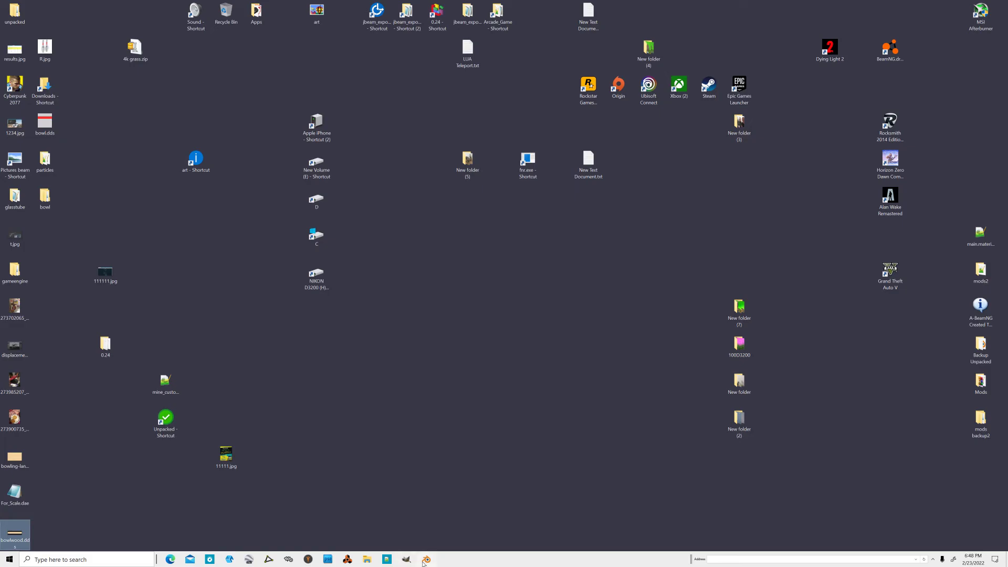
Step: Launch Blender and open the recent file bowl.blend
{"action": "left_click", "coordinate": [425, 561]}
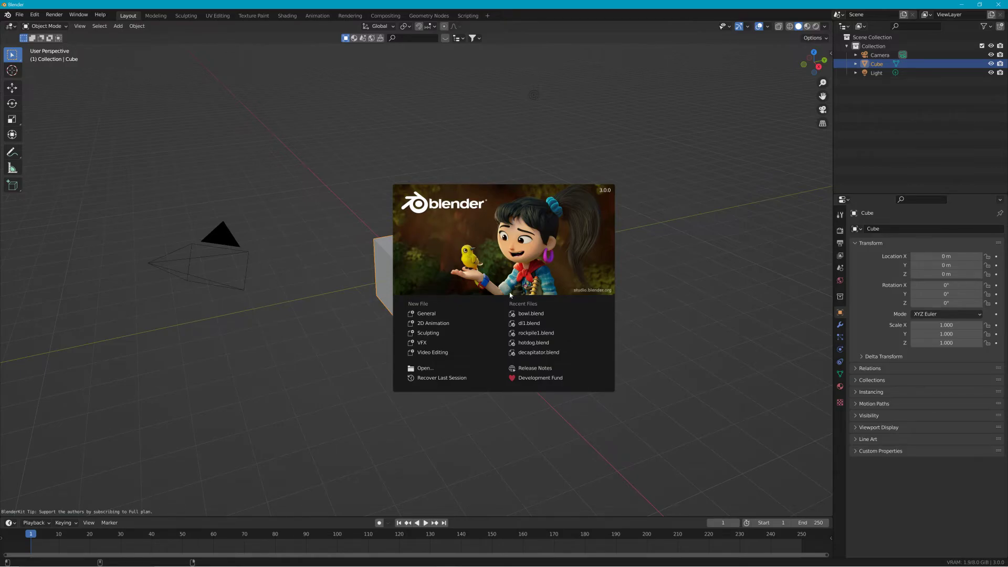
{"action": "left_click", "coordinate": [531, 313]}
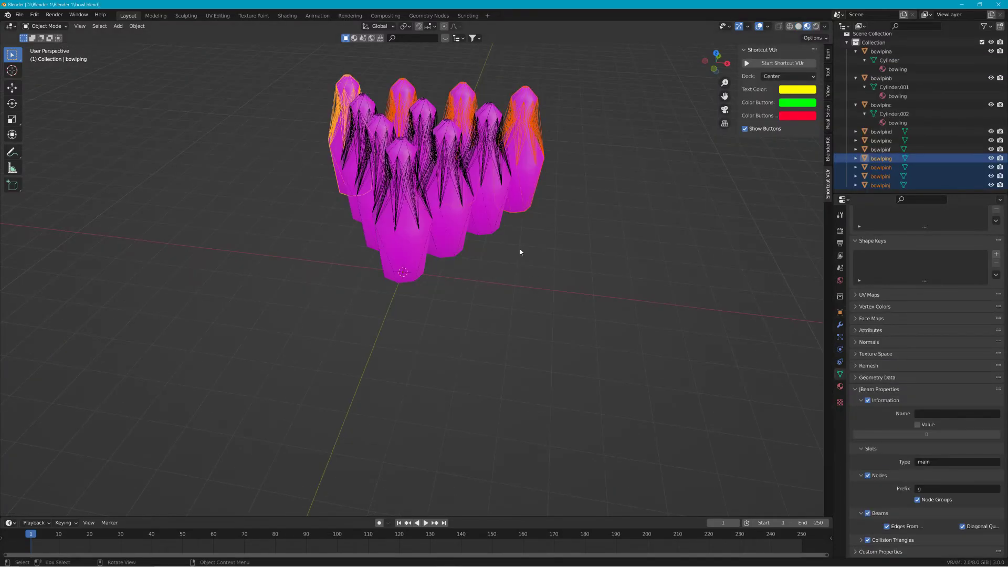
Step: Examine the triangular arrangement of bowling pins from several angles and distances
{"action": "middle_click_drag", "start_coordinate": [578, 214], "coordinate": [538, 187]}
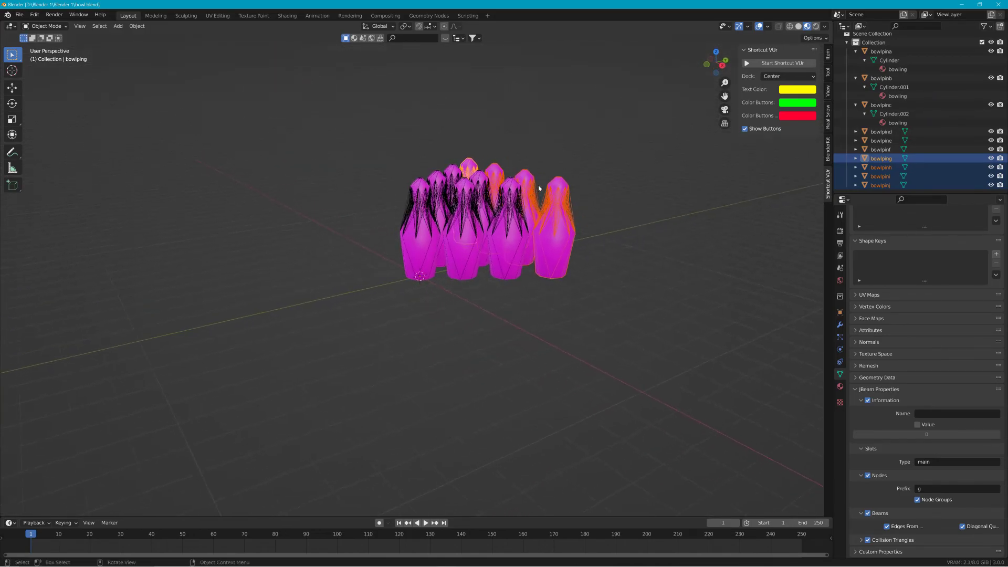
{"action": "scroll", "coordinate": [320, 167], "scroll_direction": "down", "scroll_amount": 3}
{"action": "middle_click_drag", "start_coordinate": [317, 168], "coordinate": [357, 189]}
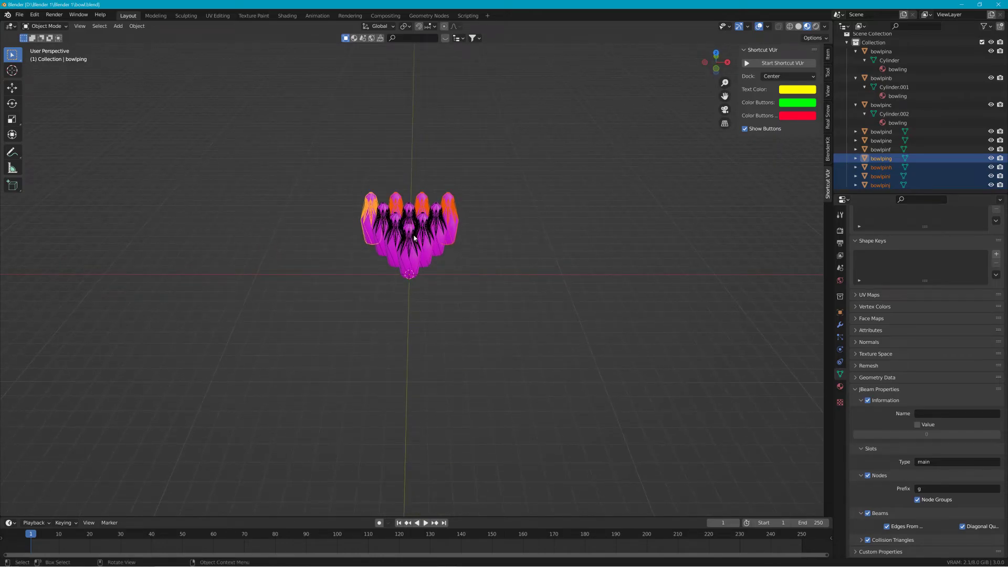
{"action": "middle_click_drag", "start_coordinate": [418, 264], "coordinate": [452, 307]}
{"action": "scroll", "coordinate": [420, 282], "scroll_direction": "up", "scroll_amount": 3}
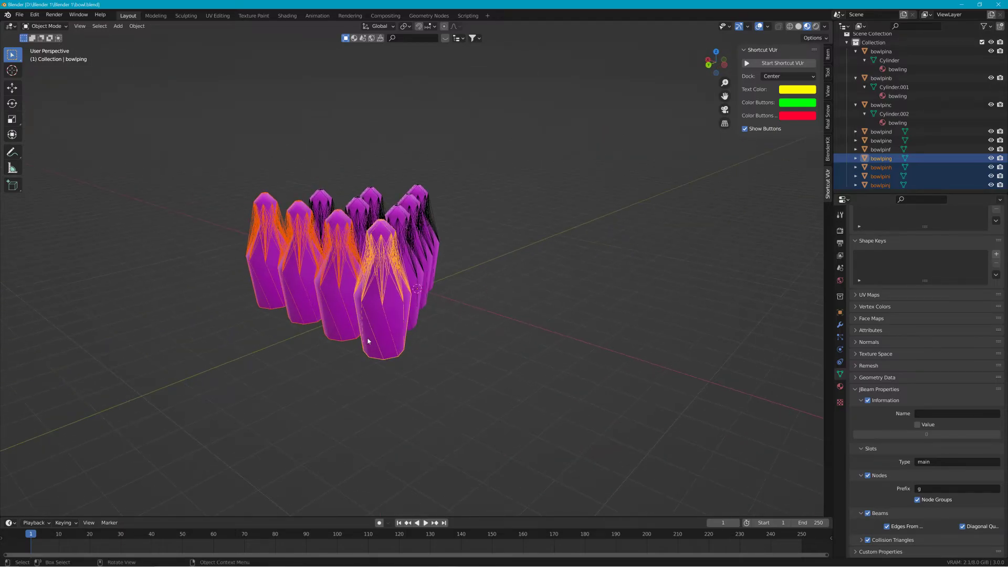
{"action": "scroll", "coordinate": [433, 312], "scroll_direction": "up", "scroll_amount": 3}
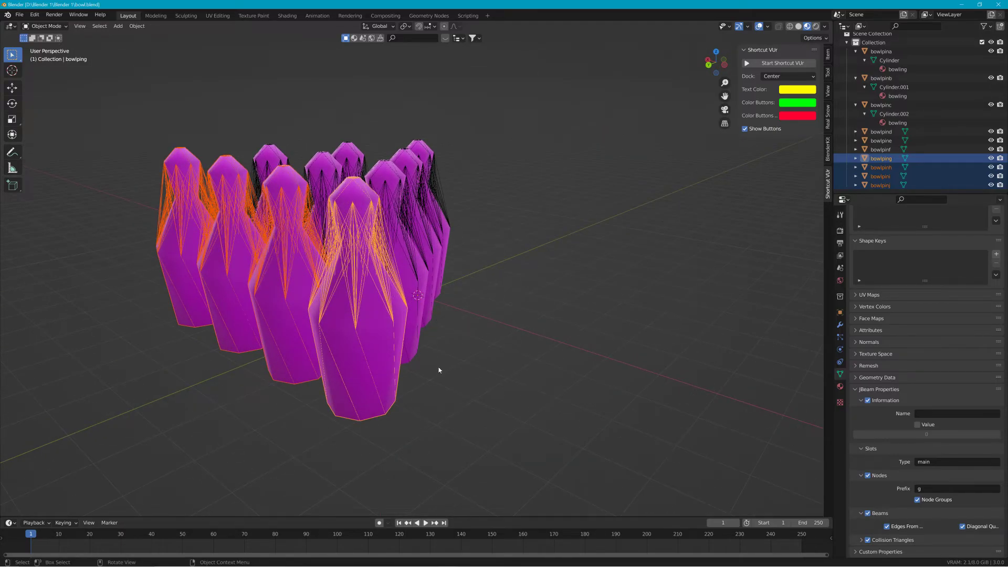
{"action": "middle_click_drag", "start_coordinate": [439, 367], "coordinate": [410, 371]}
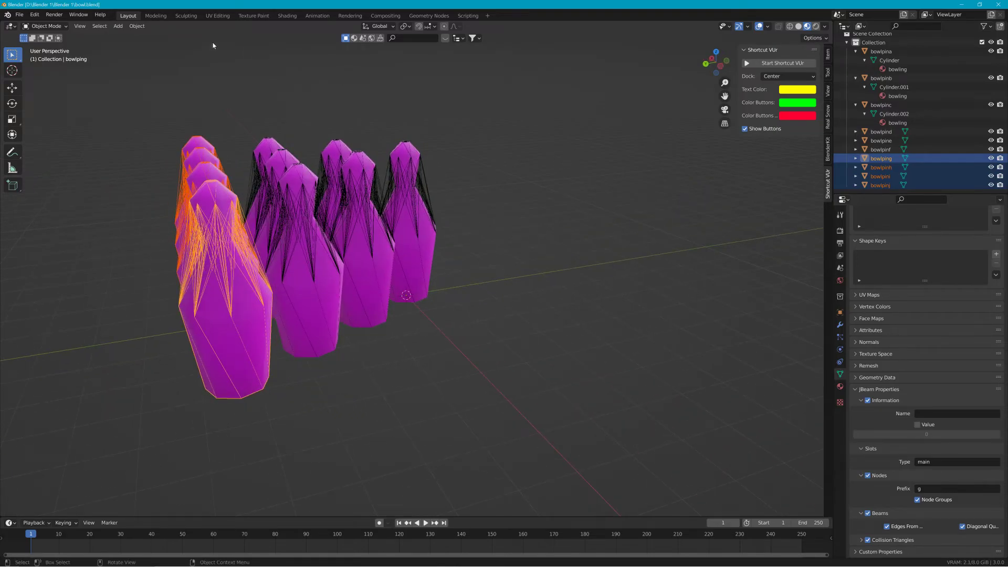
Step: Enter Edit Mode for the selected pin row and box-select the end pin's vertices with X-ray on to inspect its mesh
{"action": "left_click", "coordinate": [51, 26]}
{"action": "left_click", "coordinate": [62, 48]}
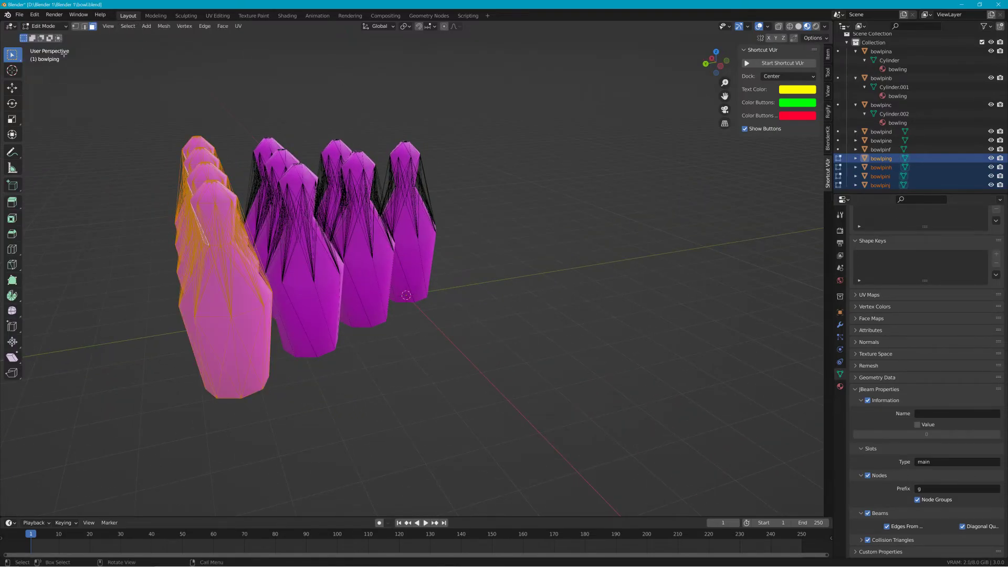
{"action": "middle_click_drag", "start_coordinate": [218, 245], "coordinate": [676, 93]}
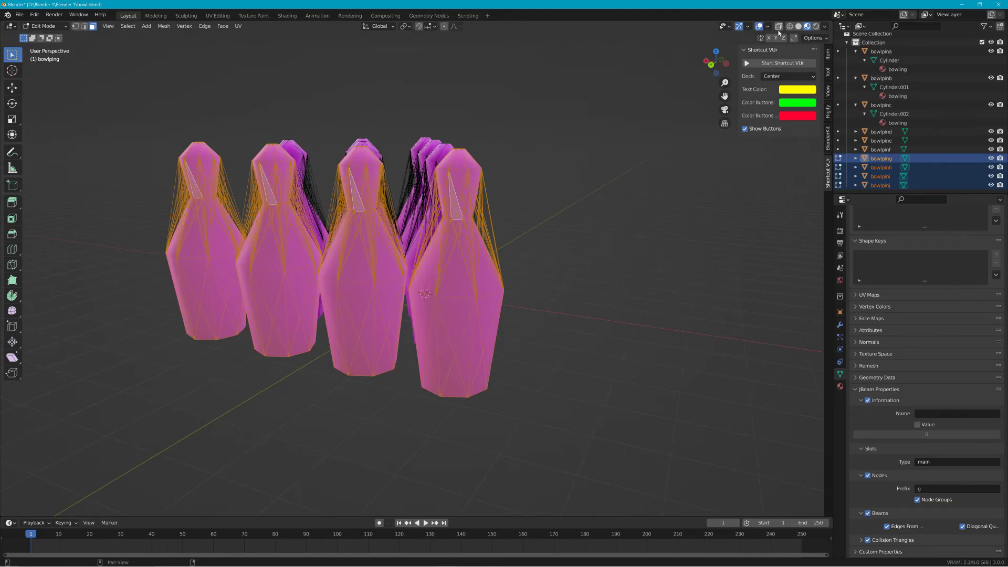
{"action": "left_click", "coordinate": [75, 26]}
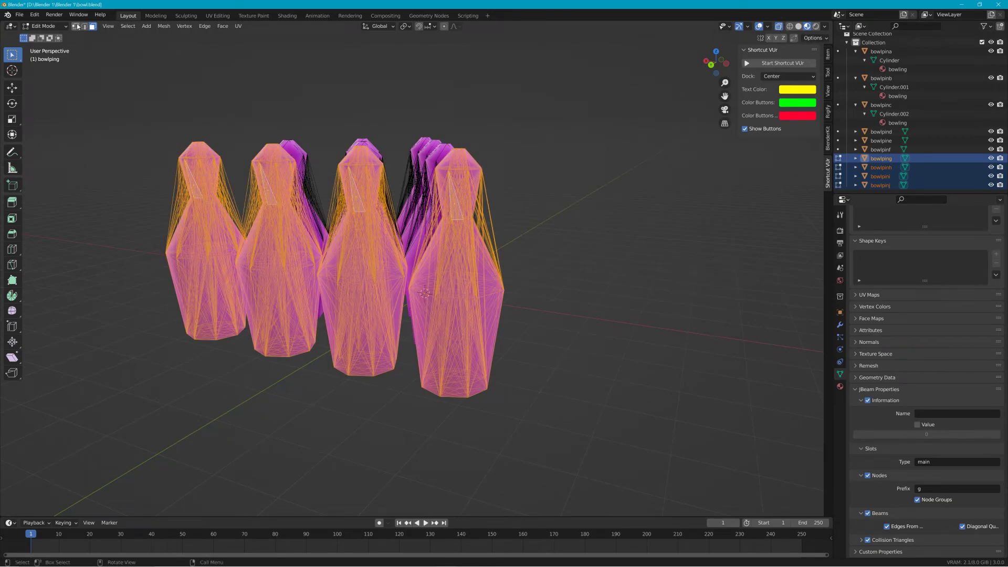
{"action": "left_click_drag", "start_coordinate": [118, 84], "coordinate": [241, 360]}
{"action": "middle_click_drag", "start_coordinate": [189, 304], "coordinate": [203, 266]}
{"action": "scroll", "coordinate": [247, 230], "scroll_direction": "up", "scroll_amount": 5}
{"action": "scroll", "coordinate": [246, 230], "scroll_direction": "down", "scroll_amount": 4}
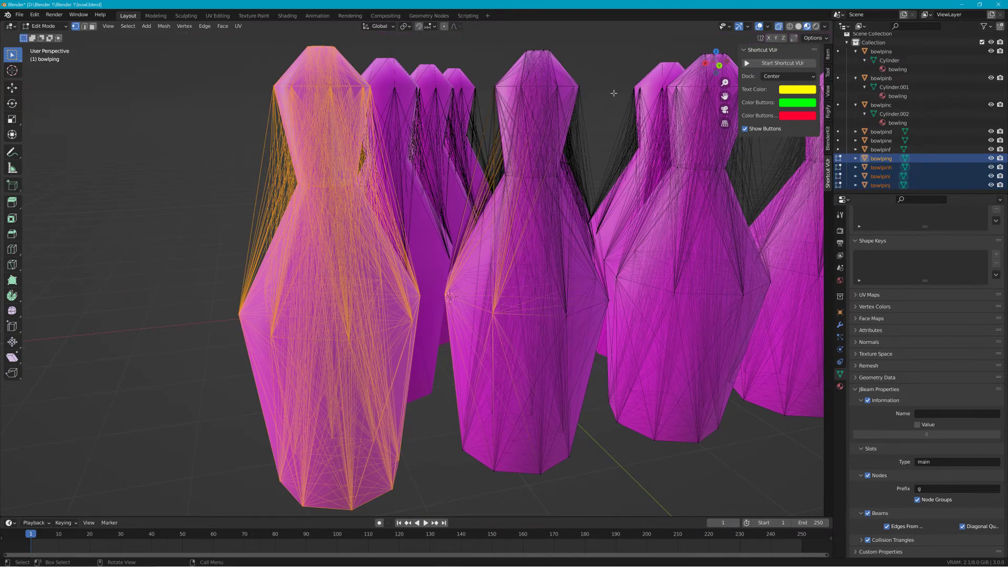
Step: Turn off X-ray and pick individual vertices around the end pin's widest ring to inspect its nodes
{"action": "left_click", "coordinate": [779, 26]}
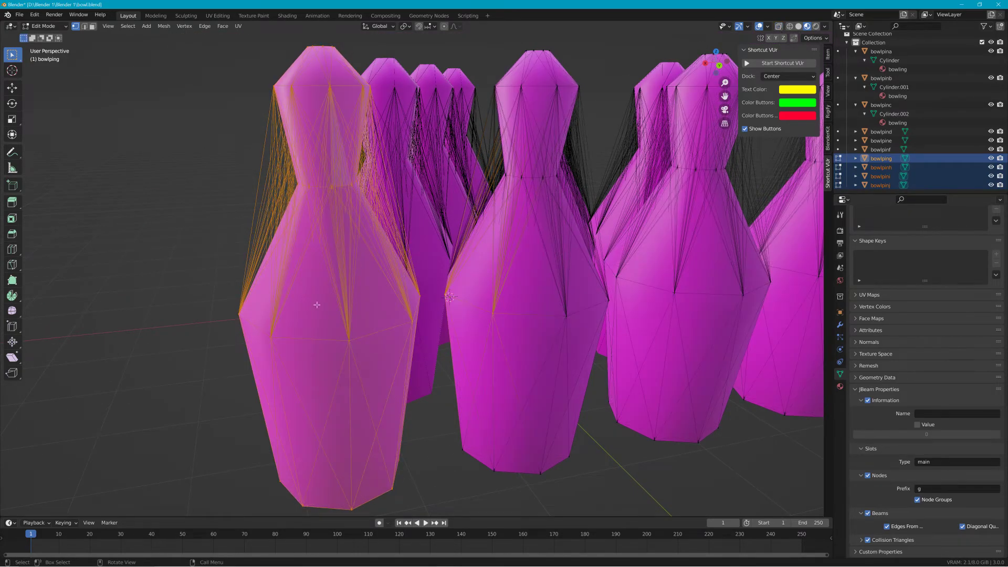
{"action": "left_click", "coordinate": [279, 333]}
{"action": "left_click", "coordinate": [348, 340]}
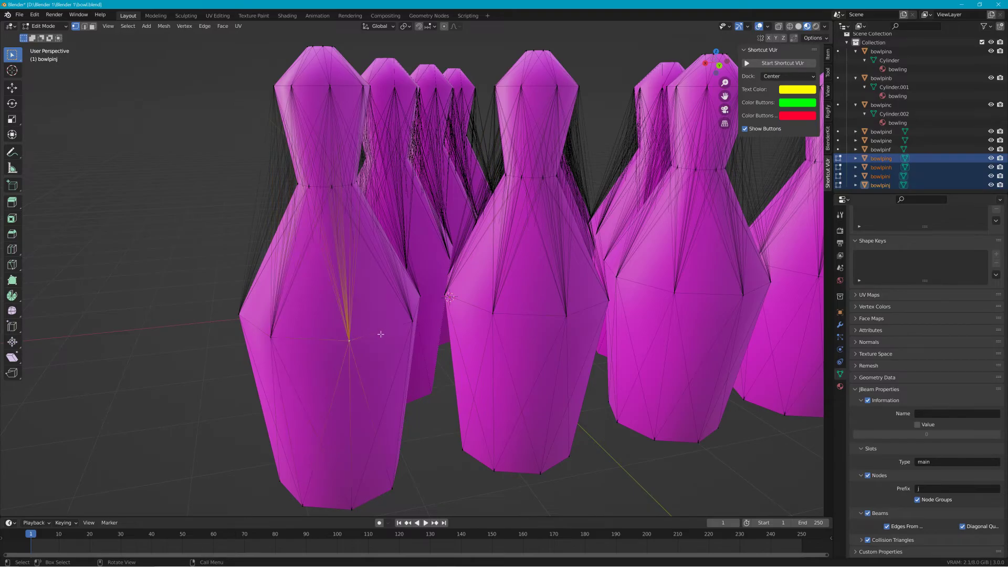
{"action": "left_click", "coordinate": [412, 319]}
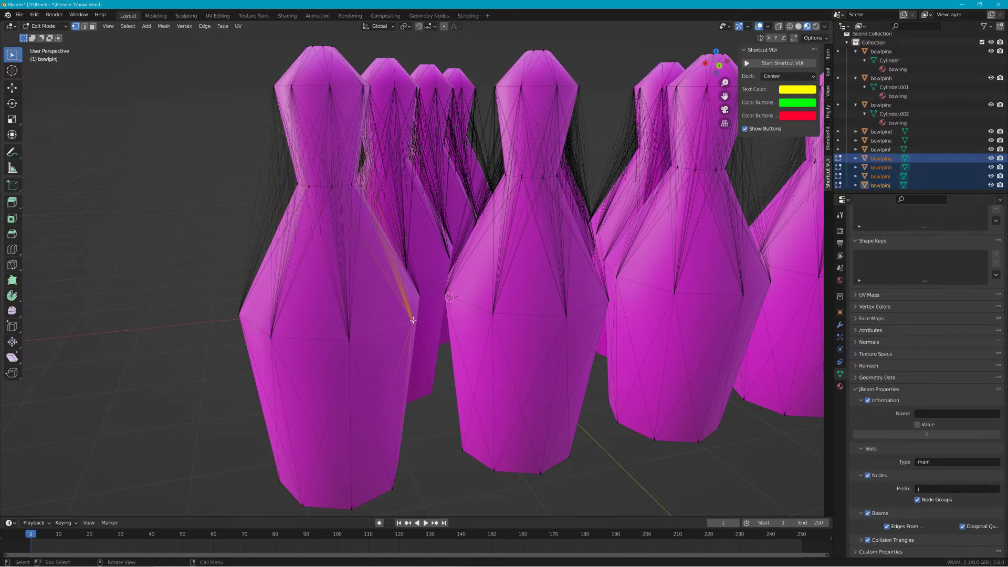
{"action": "left_click", "coordinate": [349, 340]}
{"action": "left_click", "coordinate": [272, 337]}
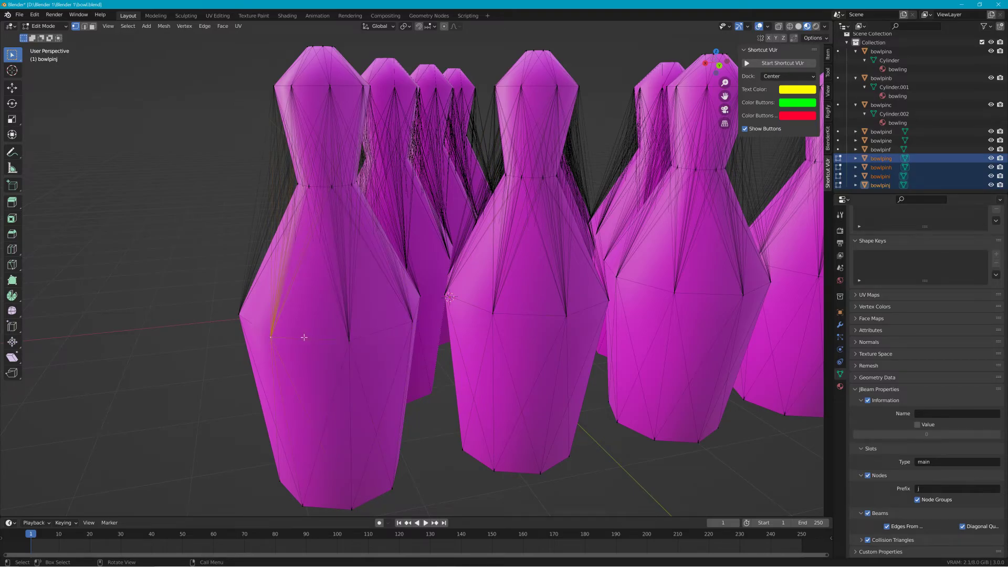
Step: Switch to edge selection and pick edges around the end pin's widest ring and beside its neck to inspect its beams
{"action": "left_click", "coordinate": [84, 26]}
{"action": "left_click", "coordinate": [305, 338]}
{"action": "left_click", "coordinate": [382, 331]}
{"action": "left_click", "coordinate": [256, 327]}
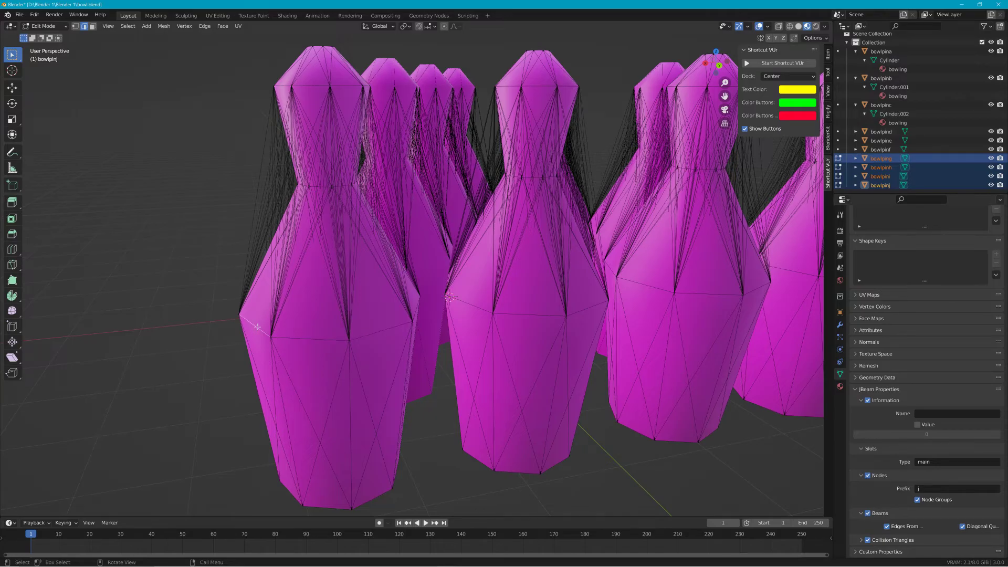
{"action": "left_click", "coordinate": [269, 155]}
{"action": "left_click", "coordinate": [277, 163]}
{"action": "left_click", "coordinate": [279, 163]}
{"action": "left_click", "coordinate": [281, 164]}
{"action": "left_click", "coordinate": [272, 168]}
{"action": "left_click", "coordinate": [266, 168]}
{"action": "left_click", "coordinate": [258, 330]}
{"action": "left_click", "coordinate": [304, 336]}
{"action": "left_click", "coordinate": [263, 330]}
{"action": "middle_click_drag", "start_coordinate": [294, 332], "coordinate": [298, 286]}
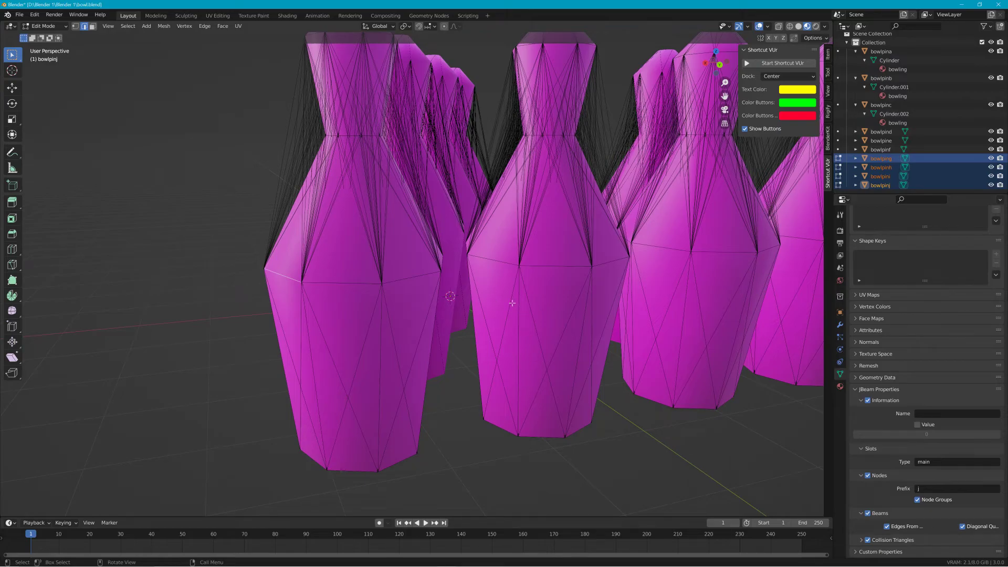
Step: Return to Object Mode and add a plane mesh at the world origin beneath the pins
{"action": "scroll", "coordinate": [493, 303], "scroll_direction": "down", "scroll_amount": 5}
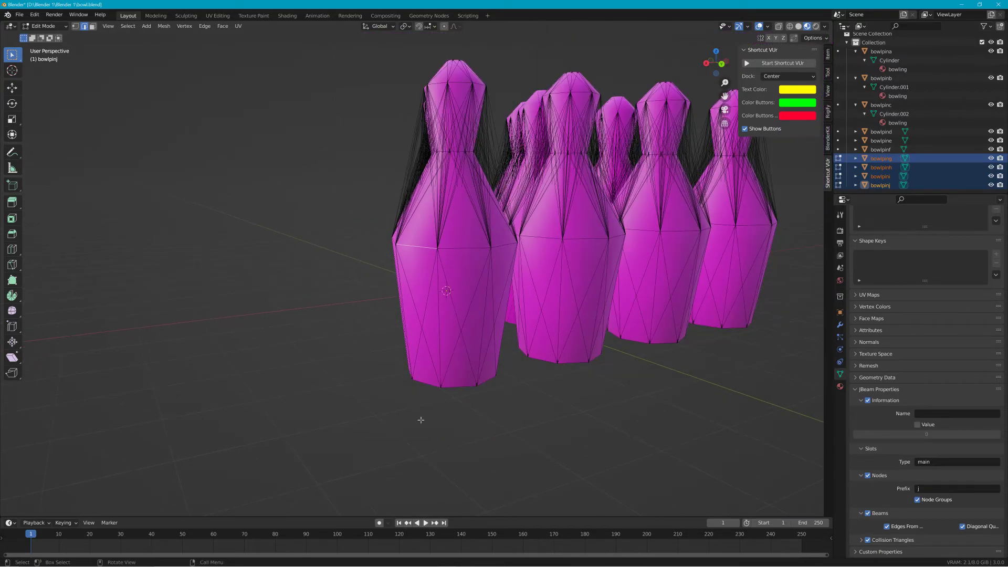
{"action": "middle_click_drag", "start_coordinate": [503, 353], "coordinate": [480, 418]}
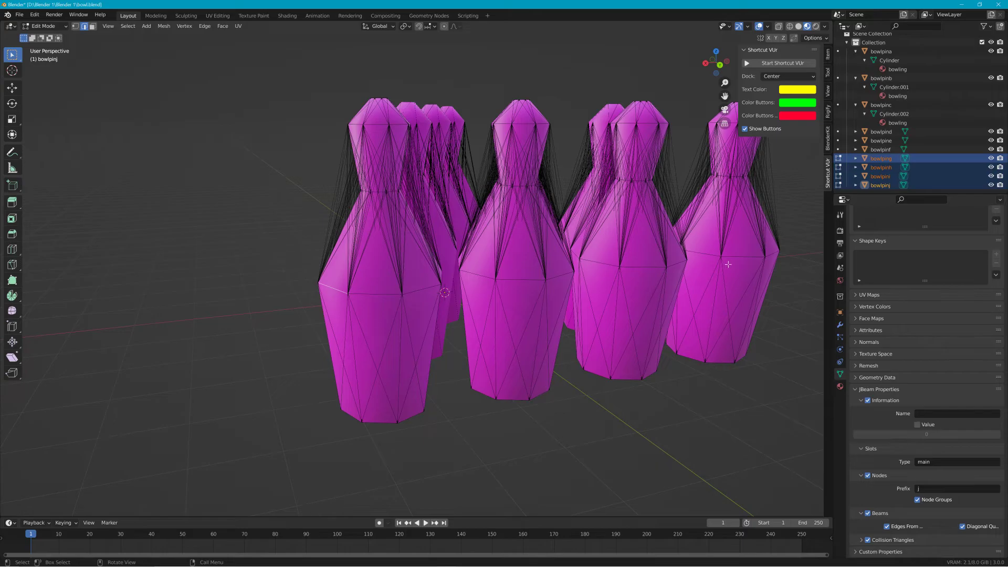
{"action": "scroll", "coordinate": [628, 348], "scroll_direction": "down", "scroll_amount": 3}
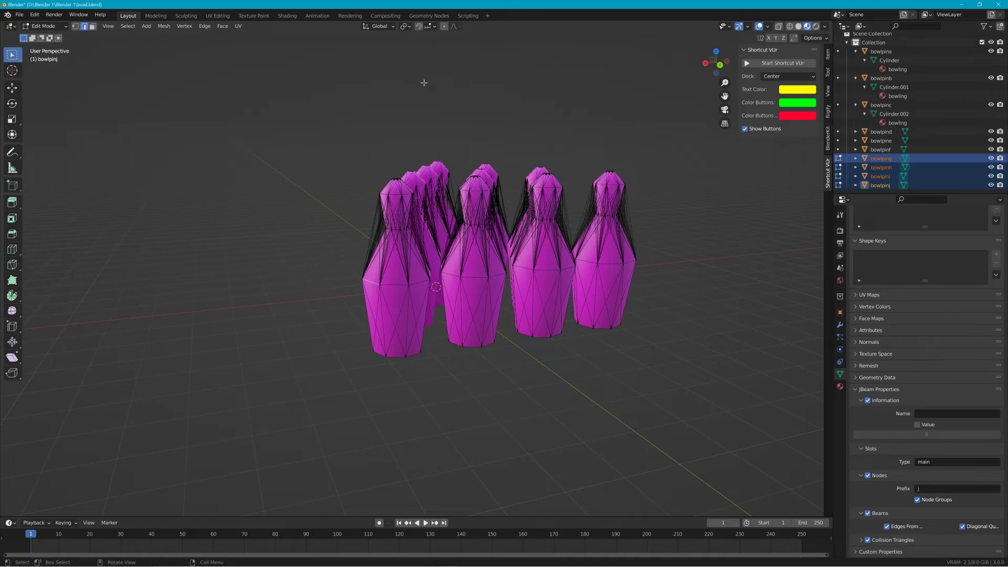
{"action": "scroll", "coordinate": [382, 162], "scroll_direction": "down", "scroll_amount": 3}
{"action": "middle_click_drag", "start_coordinate": [383, 163], "coordinate": [344, 120]}
{"action": "scroll", "coordinate": [541, 245], "scroll_direction": "down", "scroll_amount": 7}
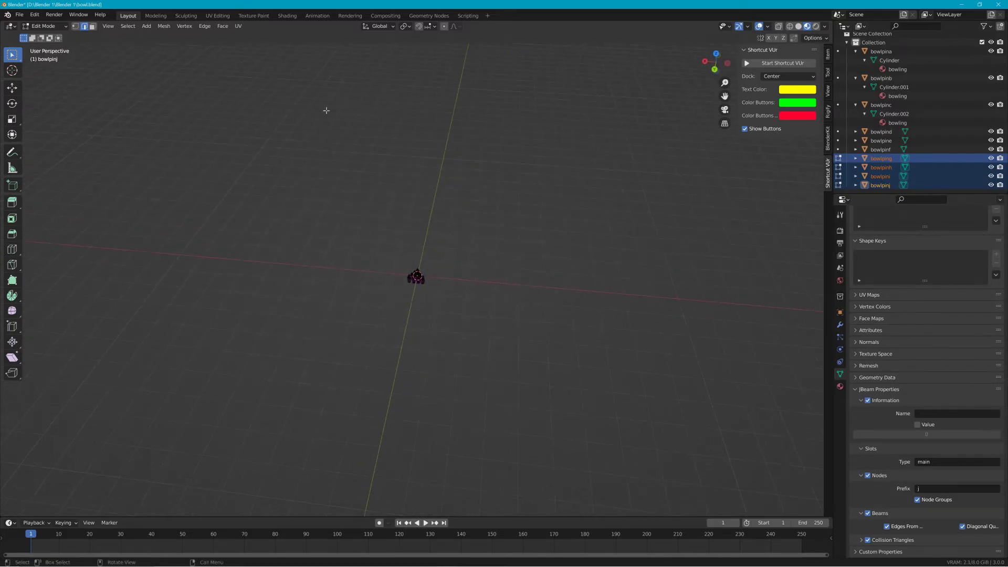
{"action": "left_click", "coordinate": [66, 27]}
{"action": "left_click", "coordinate": [47, 36]}
{"action": "left_click", "coordinate": [118, 27]}
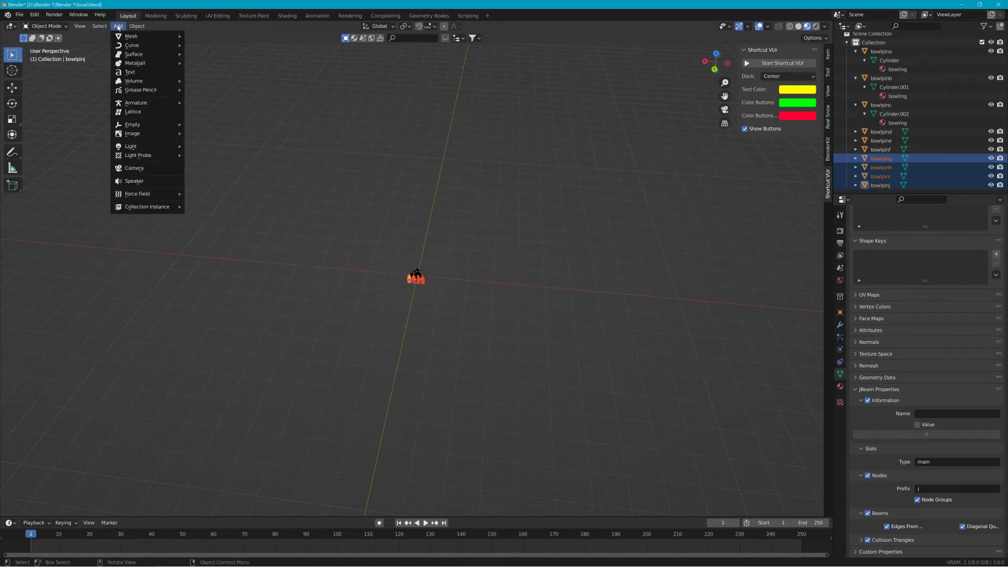
{"action": "mouse_move", "coordinate": [130, 36]}
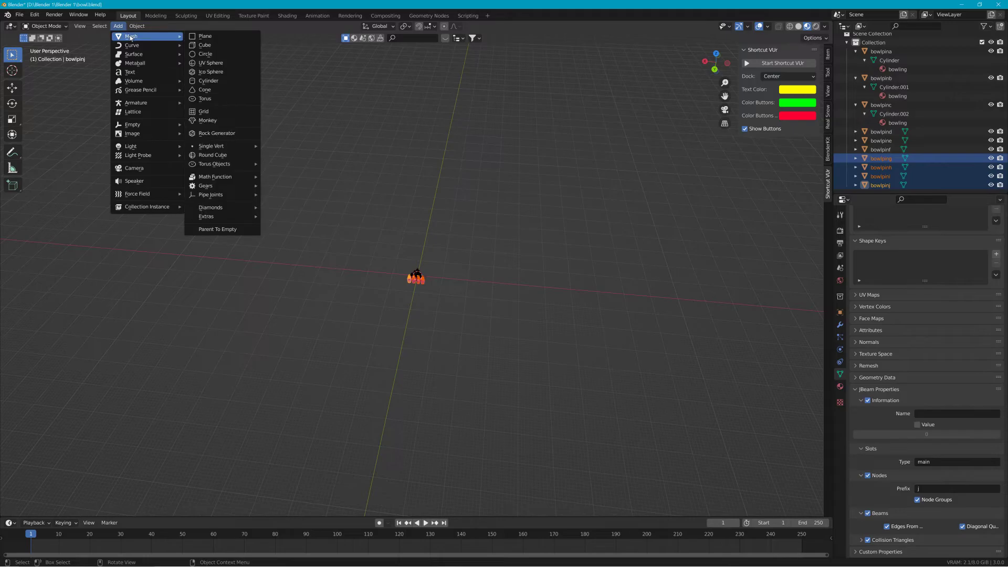
{"action": "left_click", "coordinate": [203, 36]}
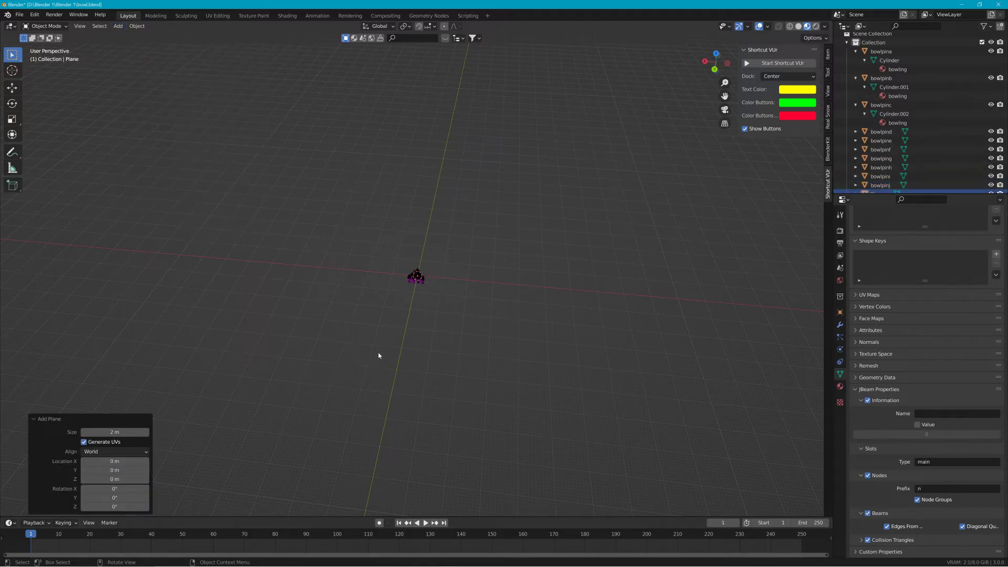
Step: Scale the plane uniformly by about -6.08 and stretch it by about 8.34 along global Y into a long lane
{"action": "key", "text": "s"}
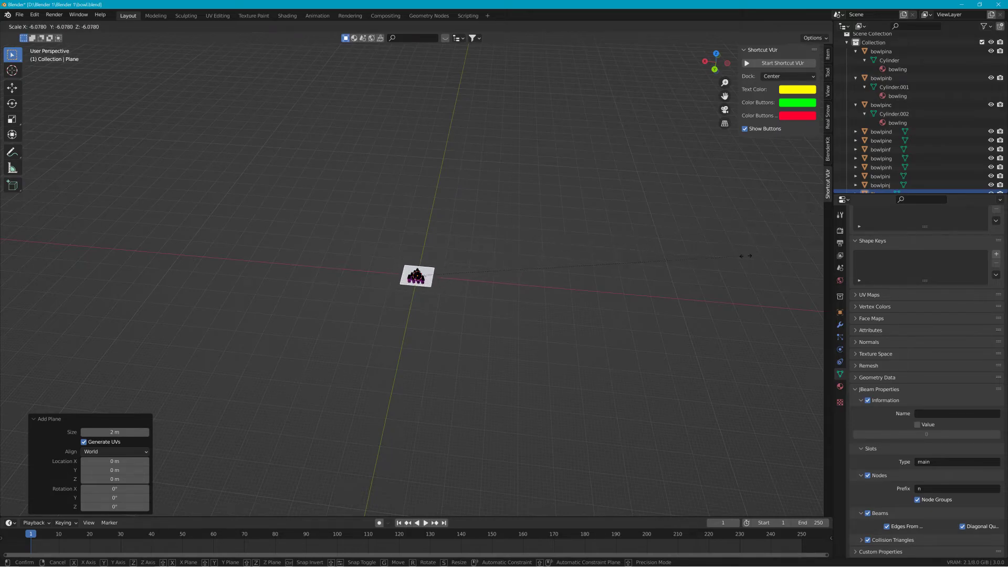
{"action": "left_click", "coordinate": [745, 257]}
{"action": "key", "text": "s"}
{"action": "key", "text": "y"}
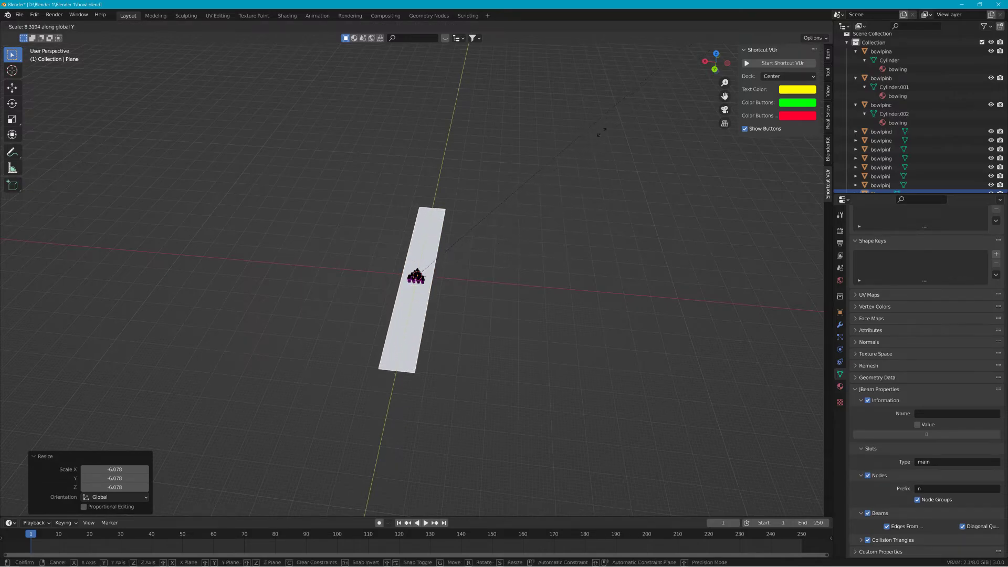
{"action": "left_click", "coordinate": [571, 185]}
Step: Move the lane plane about 46.1 m along Y so the pins stand at its end
{"action": "scroll", "coordinate": [562, 190], "scroll_direction": "up", "scroll_amount": 2}
{"action": "key", "text": "g"}
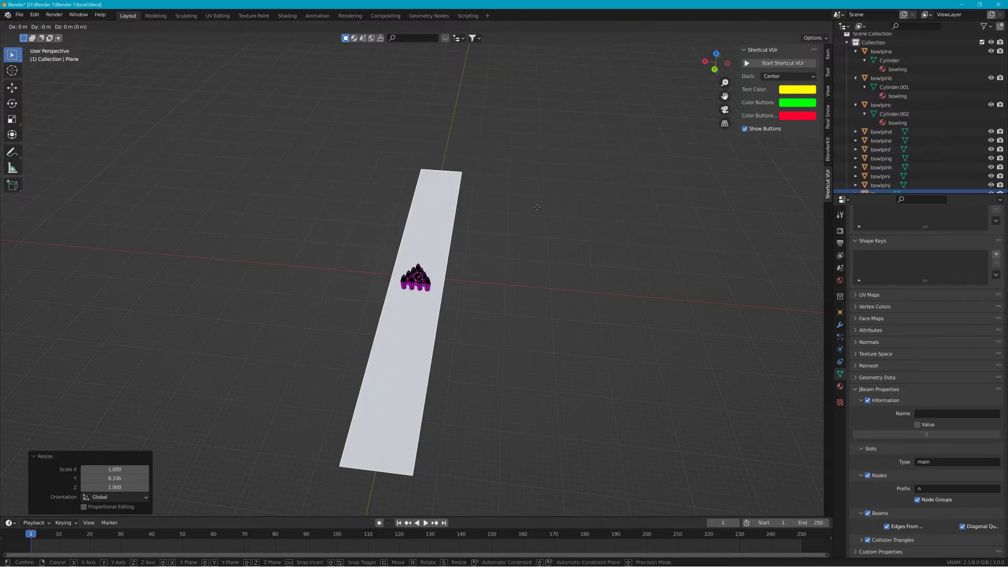
{"action": "key", "text": "y"}
{"action": "left_click", "coordinate": [531, 416]}
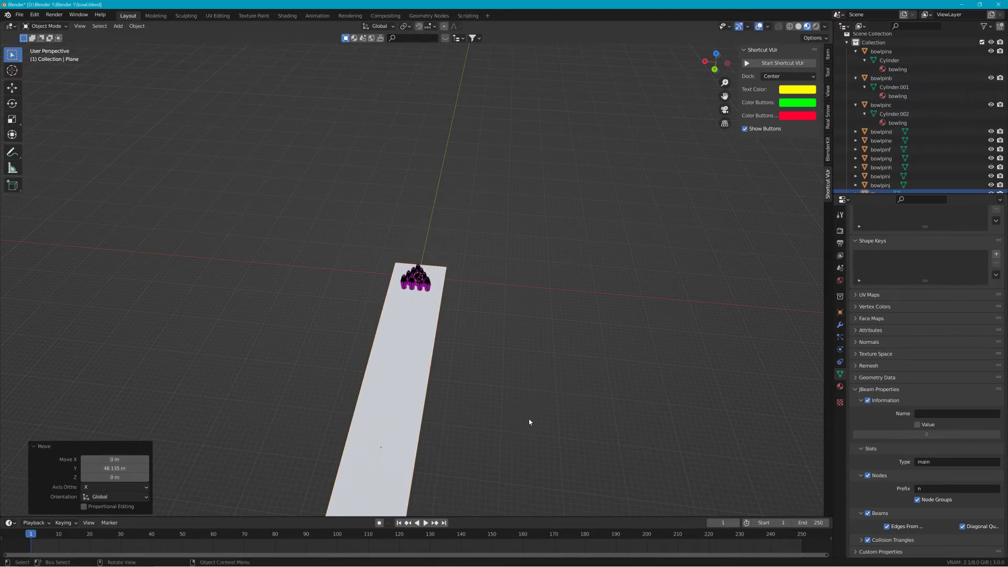
{"action": "middle_click_drag", "start_coordinate": [519, 423], "coordinate": [578, 243], "text": "shift"}
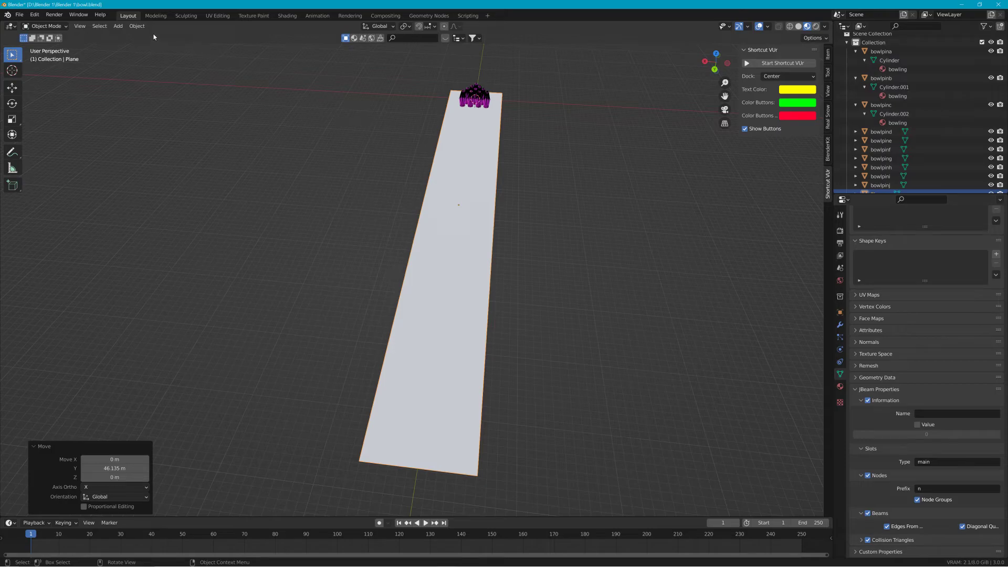
Step: Enter Edit Mode on the lane plane and add one lengthwise loop cut along its middle
{"action": "left_click", "coordinate": [118, 25]}
{"action": "mouse_move", "coordinate": [125, 37]}
{"action": "left_click", "coordinate": [45, 26]}
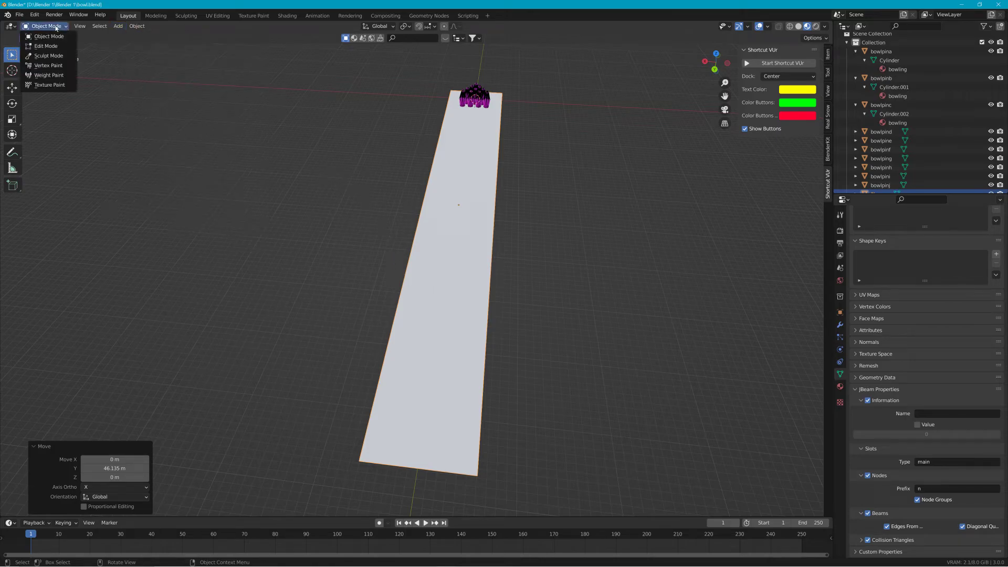
{"action": "left_click", "coordinate": [56, 47]}
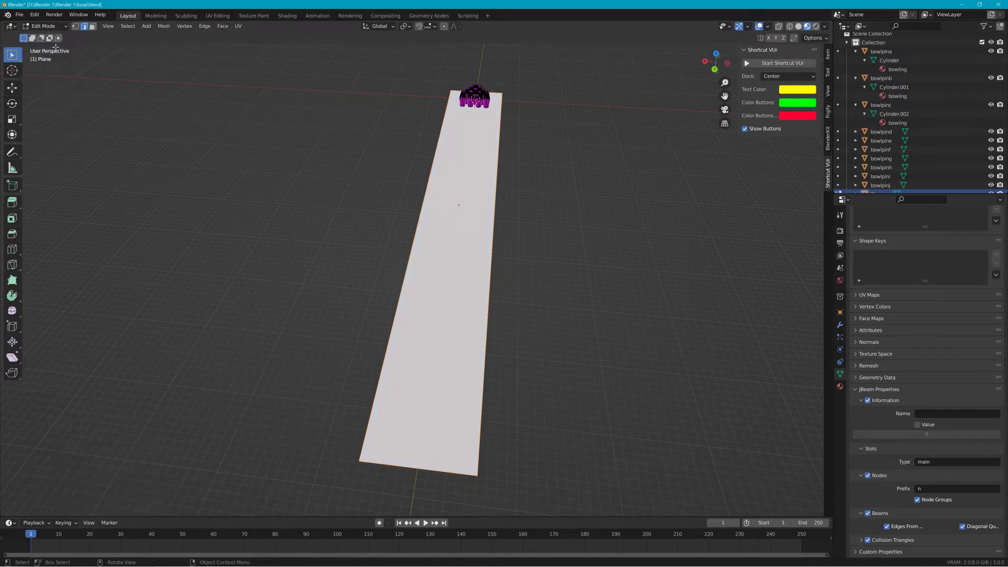
{"action": "left_click", "coordinate": [12, 249]}
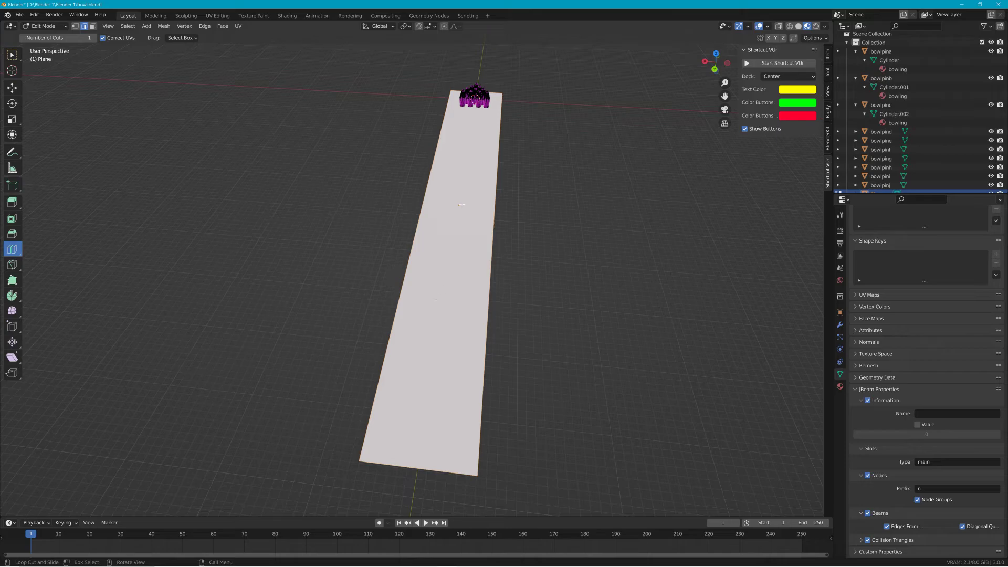
{"action": "left_click", "coordinate": [424, 462]}
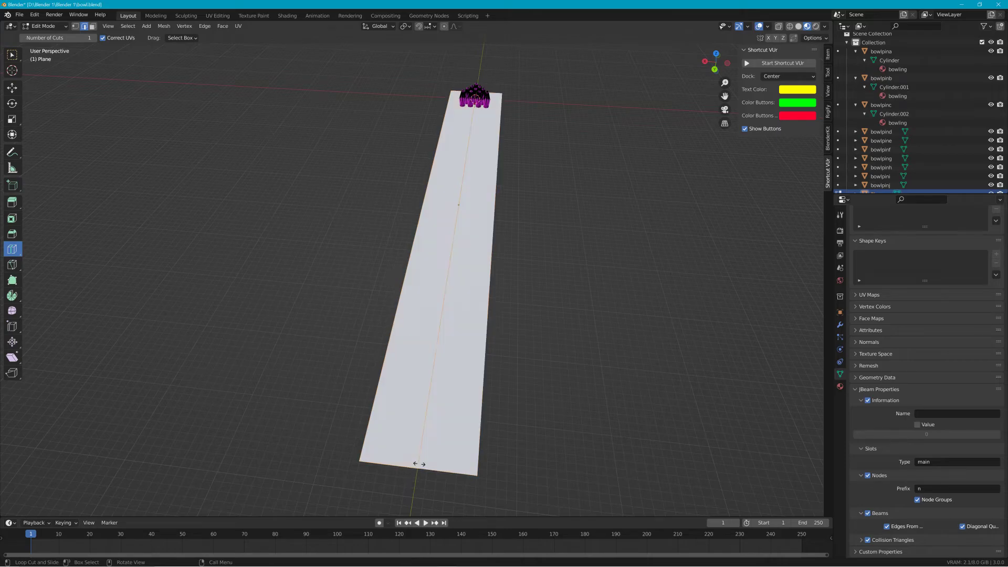
Step: Add three lengthwise loop cuts to each half of the lane plane, then clear the selection
{"action": "left_click", "coordinate": [388, 457]}
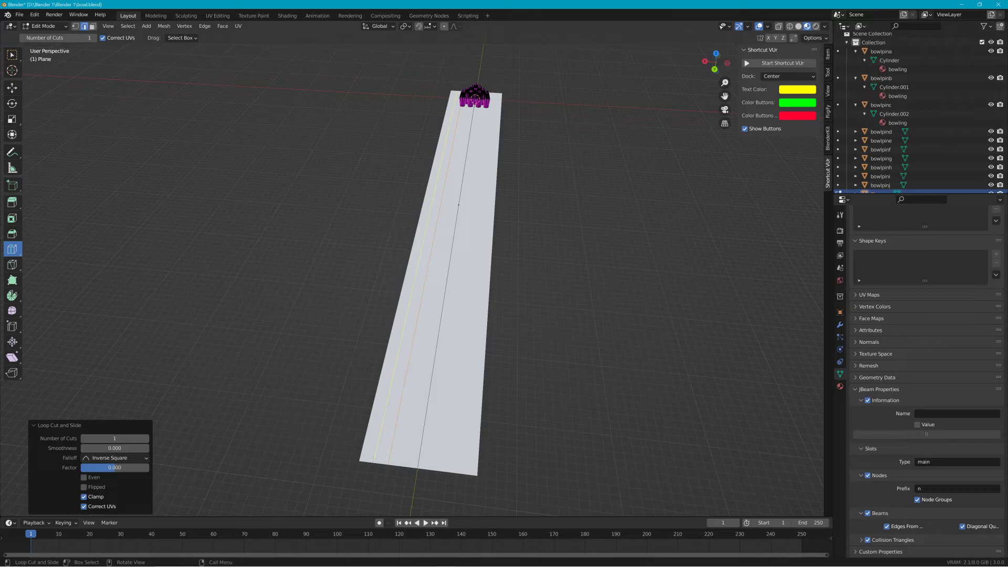
{"action": "left_click", "coordinate": [376, 459]}
{"action": "left_click", "coordinate": [456, 466]}
{"action": "left_click", "coordinate": [460, 467]}
{"action": "key", "text": "alt+a"}
Step: Switch the lane mesh to face selection and activate the Select Box tool in place of Loop Cut
{"action": "left_click", "coordinate": [715, 69]}
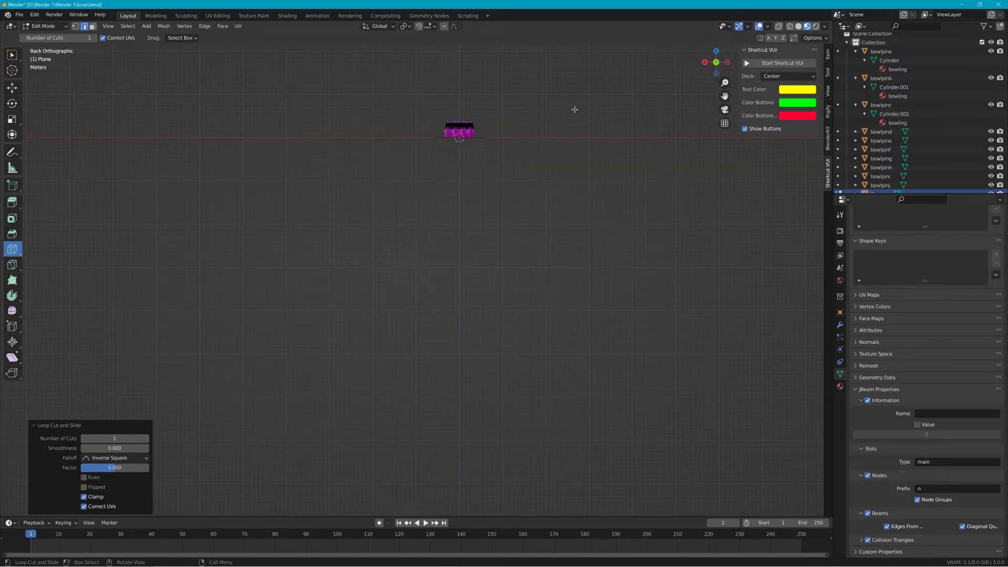
{"action": "middle_click_drag", "start_coordinate": [546, 91], "coordinate": [535, 246], "text": "shift"}
{"action": "middle_click_drag", "start_coordinate": [586, 137], "coordinate": [576, 272], "text": "shift"}
{"action": "scroll", "coordinate": [577, 272], "scroll_direction": "up", "scroll_amount": 3}
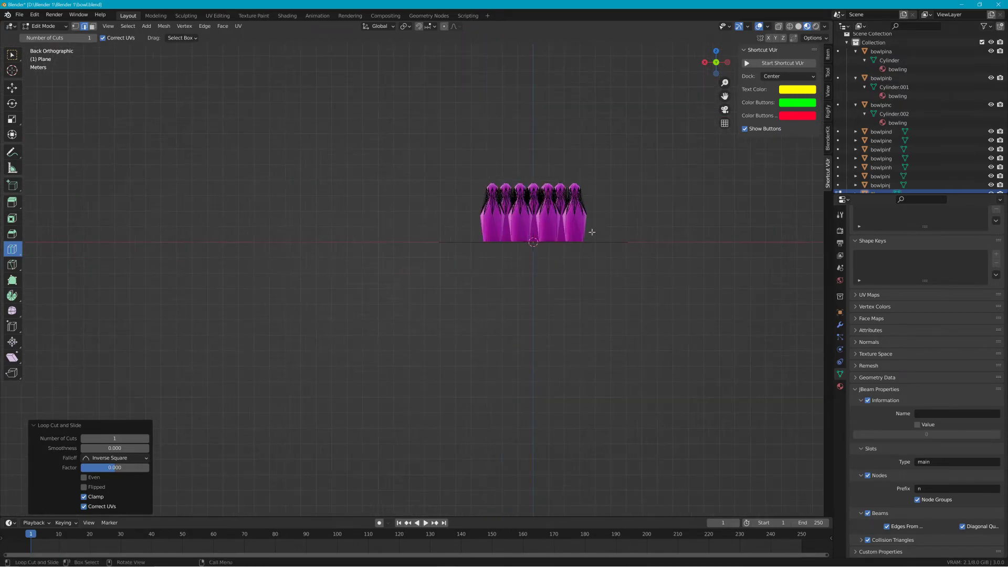
{"action": "middle_click_drag", "start_coordinate": [605, 165], "coordinate": [519, 281]}
{"action": "scroll", "coordinate": [519, 280], "scroll_direction": "down", "scroll_amount": 4}
{"action": "middle_click_drag", "start_coordinate": [517, 281], "coordinate": [518, 284]}
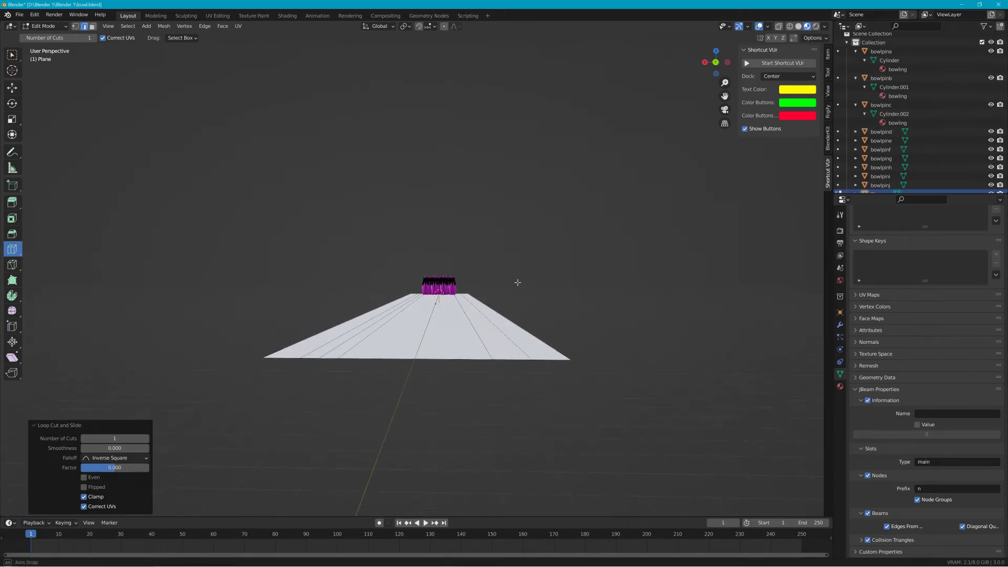
{"action": "left_click", "coordinate": [94, 26]}
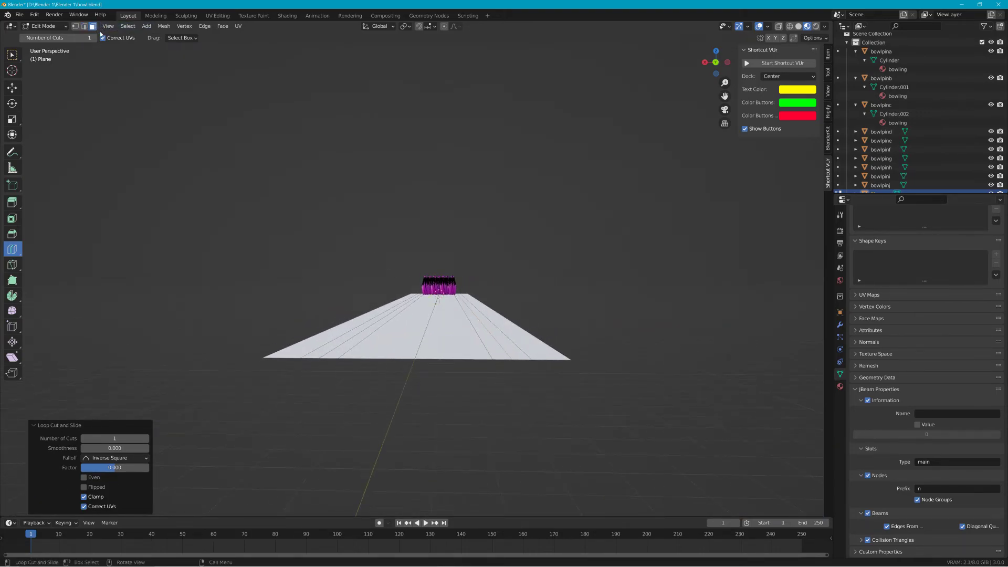
{"action": "key", "text": "2"}
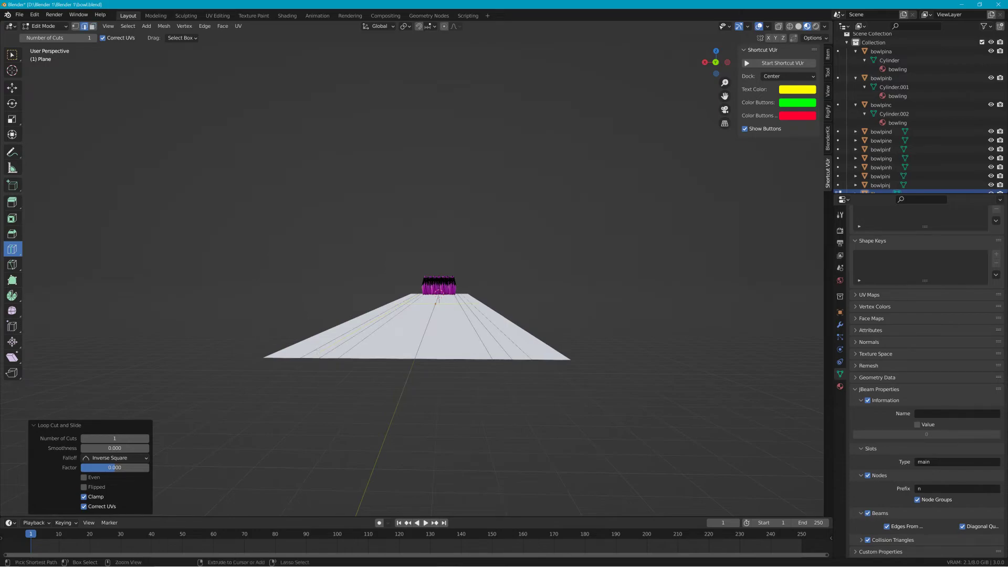
{"action": "key", "text": "3"}
{"action": "left_click", "coordinate": [12, 55]}
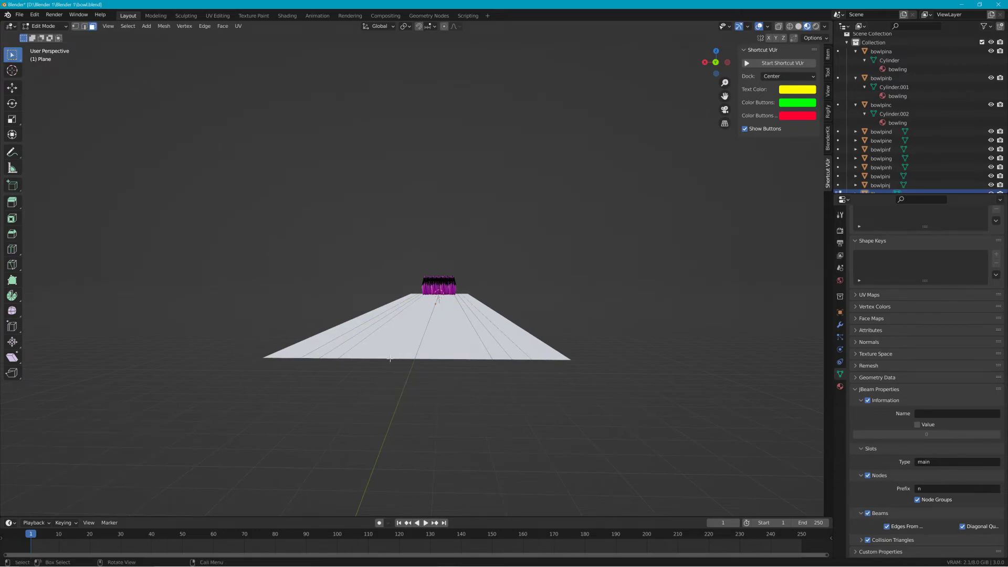
{"action": "left_click", "coordinate": [335, 351]}
{"action": "left_click", "coordinate": [314, 353], "text": "shift"}
{"action": "left_click", "coordinate": [378, 341], "text": "shift"}
{"action": "left_click", "coordinate": [469, 343], "text": "shift"}
{"action": "left_click", "coordinate": [486, 342], "text": "shift"}
{"action": "left_click", "coordinate": [503, 342], "text": "shift"}
{"action": "key", "text": "g"}
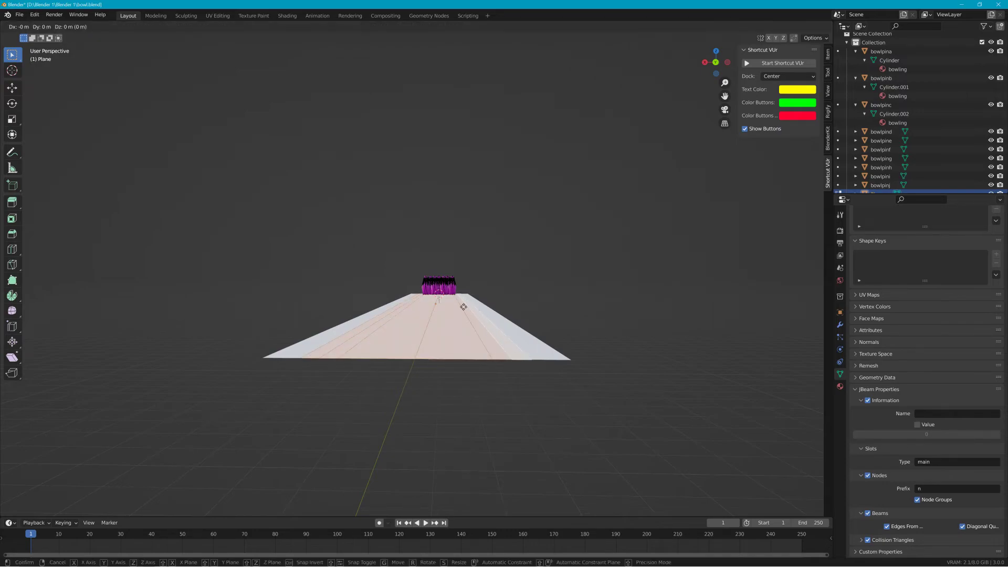
{"action": "key", "text": "Escape"}
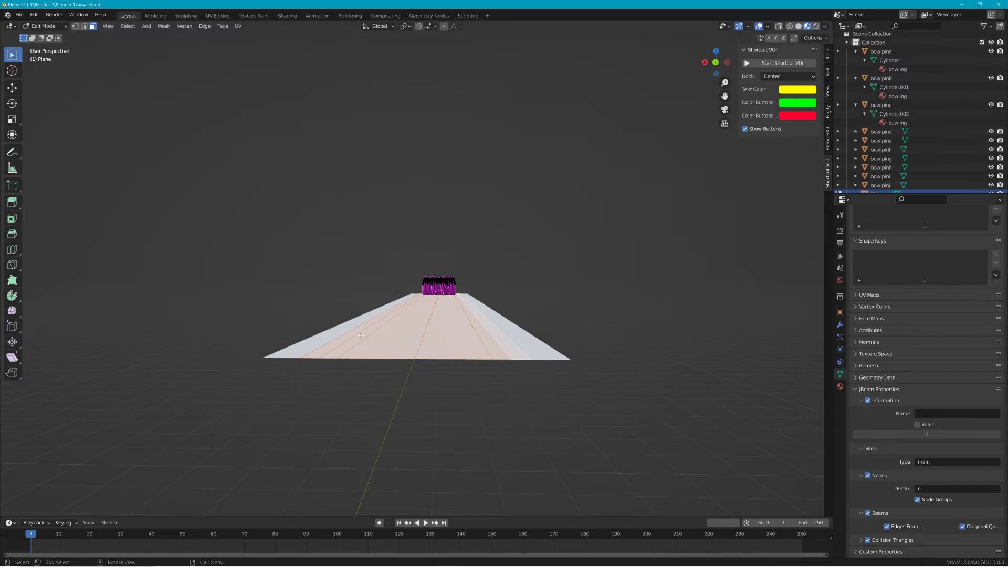
Step: Lower the outer narrow strip of faces on each side of the lane about 1.165 m along Z to form gutters
{"action": "left_click", "coordinate": [332, 344]}
{"action": "left_click", "coordinate": [501, 344], "text": "shift"}
{"action": "key", "text": "g"}
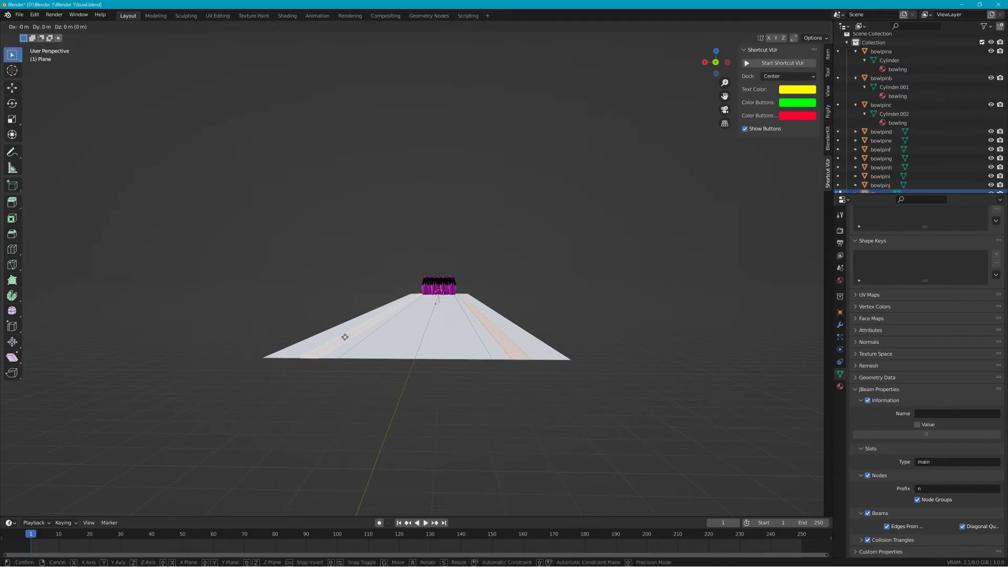
{"action": "key", "text": "z"}
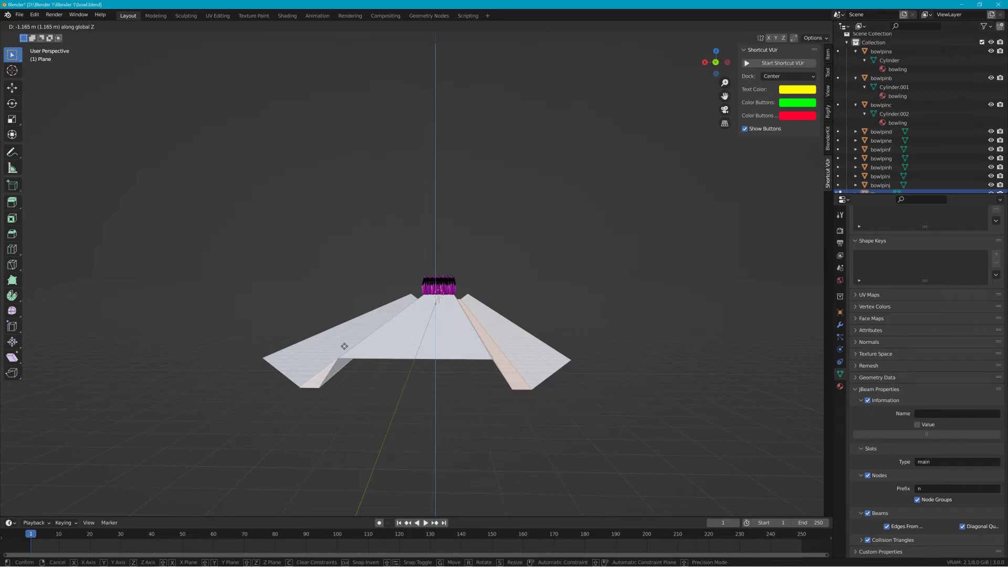
{"action": "left_click", "coordinate": [343, 346]}
Step: Return the lane with its gutters to Object Mode
{"action": "scroll", "coordinate": [367, 332], "scroll_direction": "up", "scroll_amount": 5}
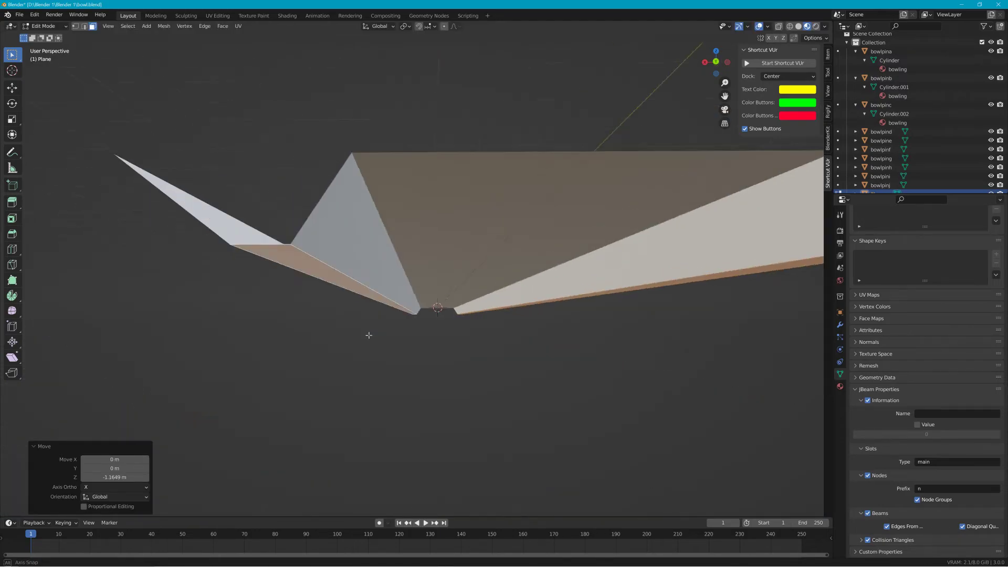
{"action": "scroll", "coordinate": [375, 337], "scroll_direction": "down", "scroll_amount": 2}
{"action": "middle_click_drag", "start_coordinate": [376, 337], "coordinate": [222, 150]}
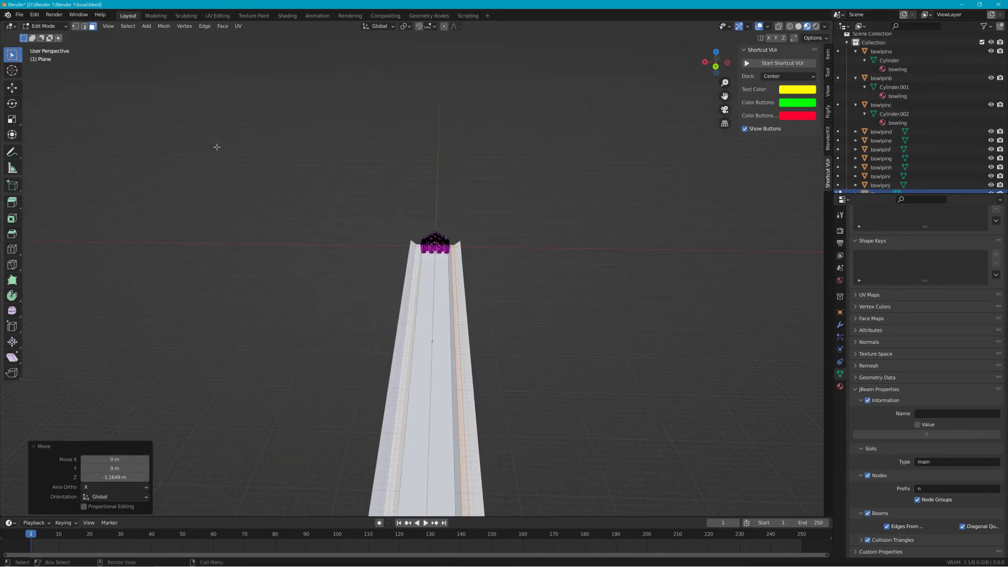
{"action": "left_click", "coordinate": [47, 27]}
{"action": "left_click", "coordinate": [47, 28]}
{"action": "key", "text": "ctrl+z"}
{"action": "left_click", "coordinate": [46, 26]}
{"action": "left_click", "coordinate": [46, 35]}
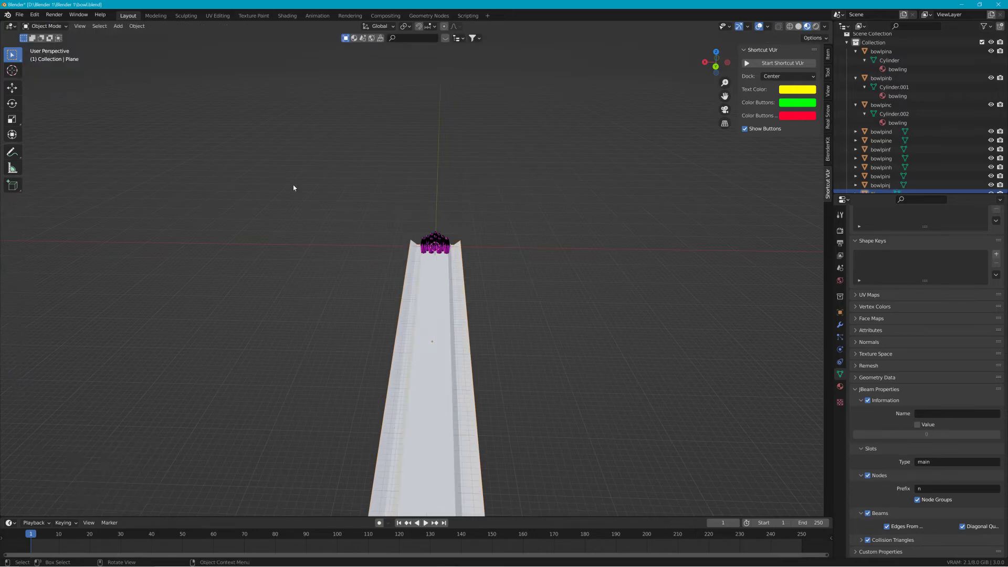
Step: Move the lane about -90.7 m along global Y so the pins stand at its opposite end
{"action": "scroll", "coordinate": [617, 385], "scroll_direction": "down", "scroll_amount": 2}
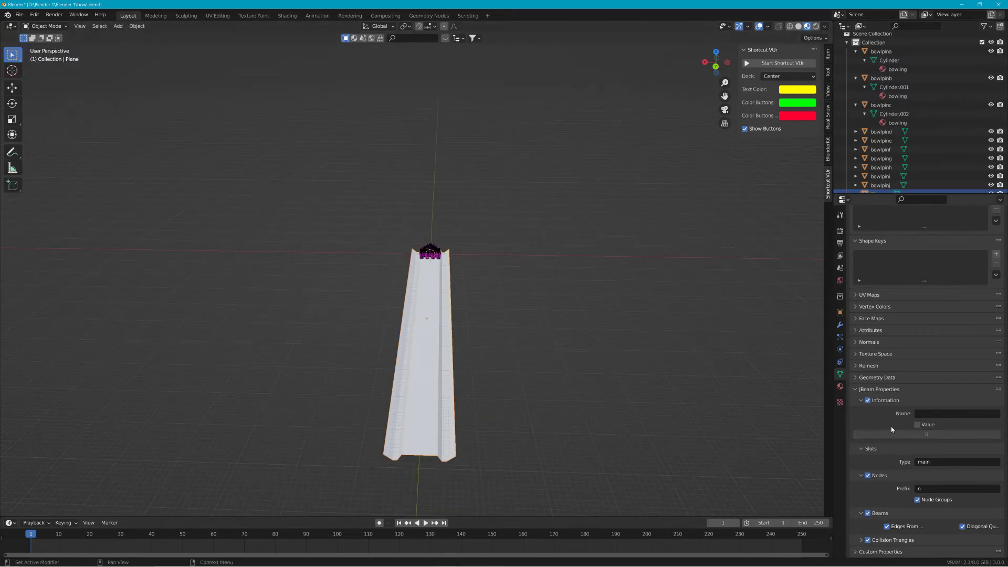
{"action": "middle_click_drag", "start_coordinate": [494, 404], "coordinate": [403, 395]}
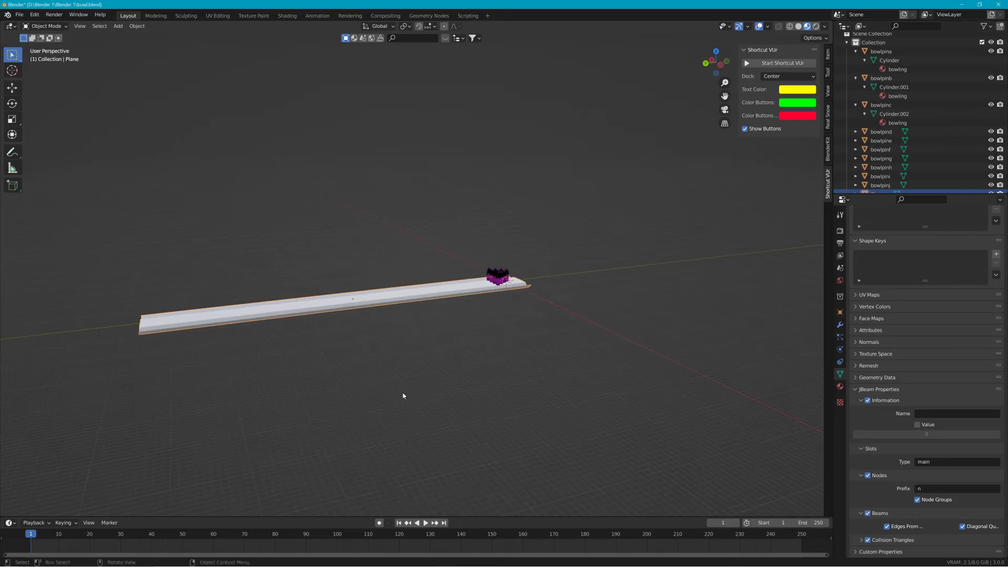
{"action": "middle_click_drag", "start_coordinate": [393, 297], "coordinate": [323, 327]}
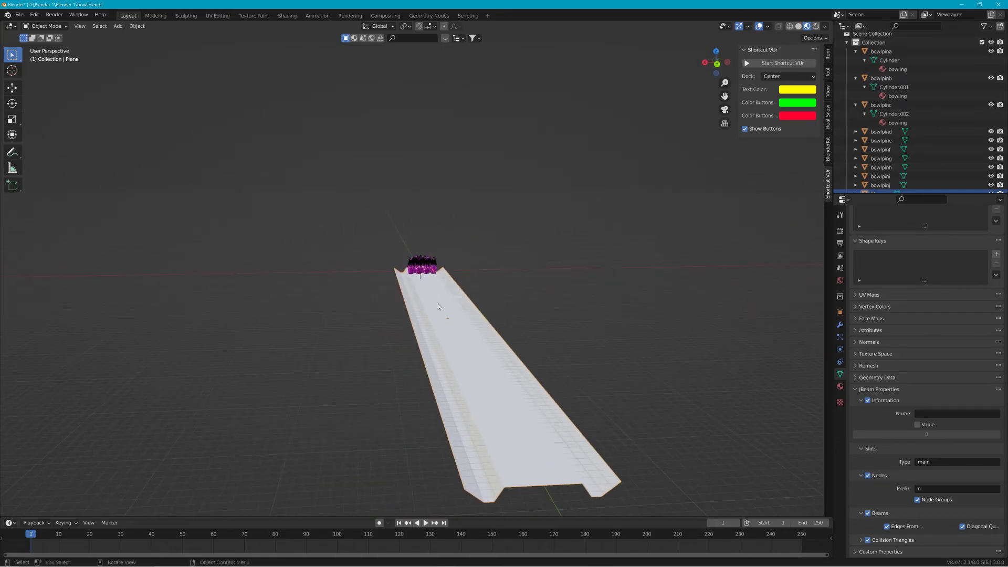
{"action": "middle_click_drag", "start_coordinate": [526, 474], "coordinate": [508, 472]}
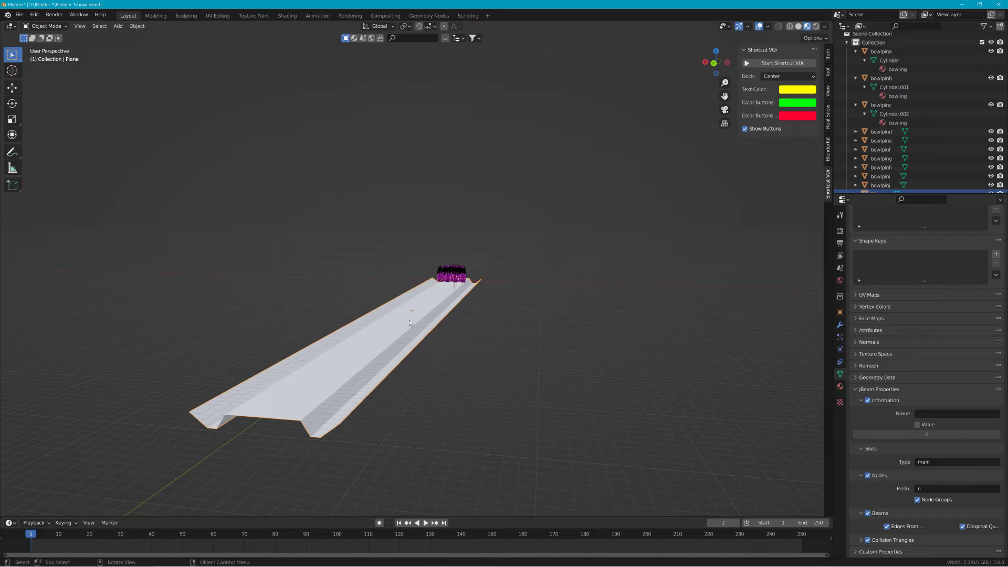
{"action": "middle_click_drag", "start_coordinate": [445, 284], "coordinate": [358, 335]}
{"action": "middle_click_drag", "start_coordinate": [494, 314], "coordinate": [470, 316]}
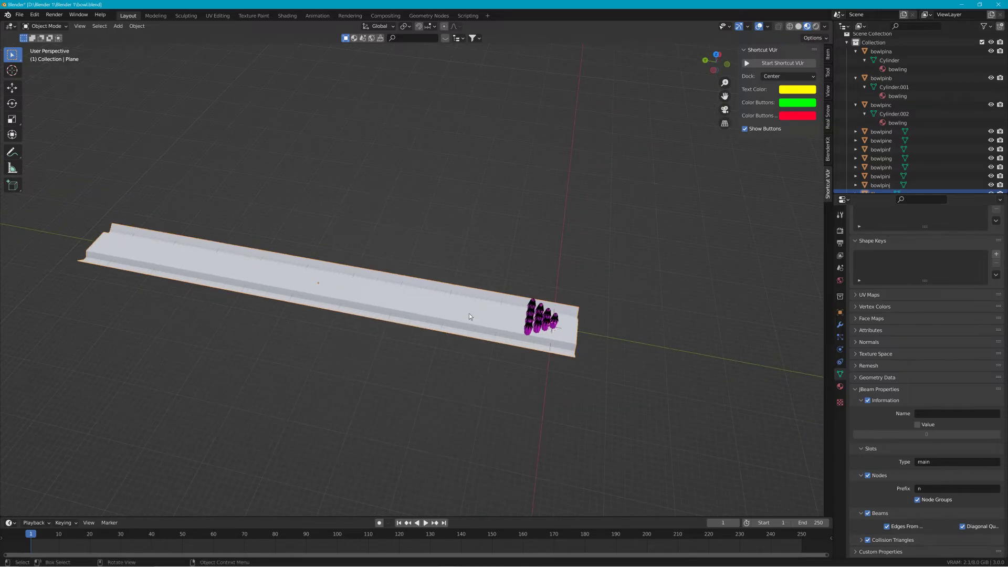
{"action": "key", "text": "g"}
{"action": "key", "text": "y"}
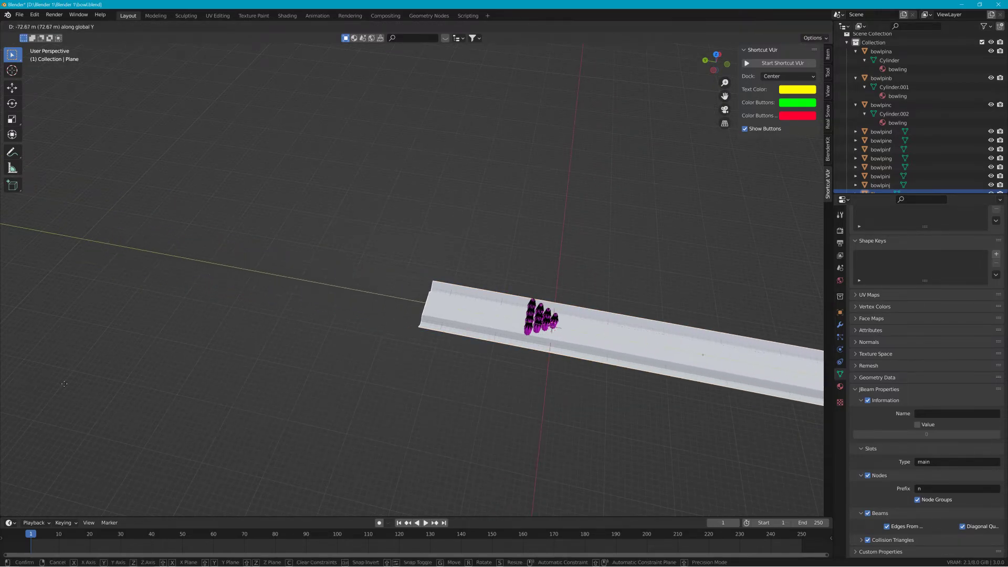
{"action": "left_click", "coordinate": [129, 409]}
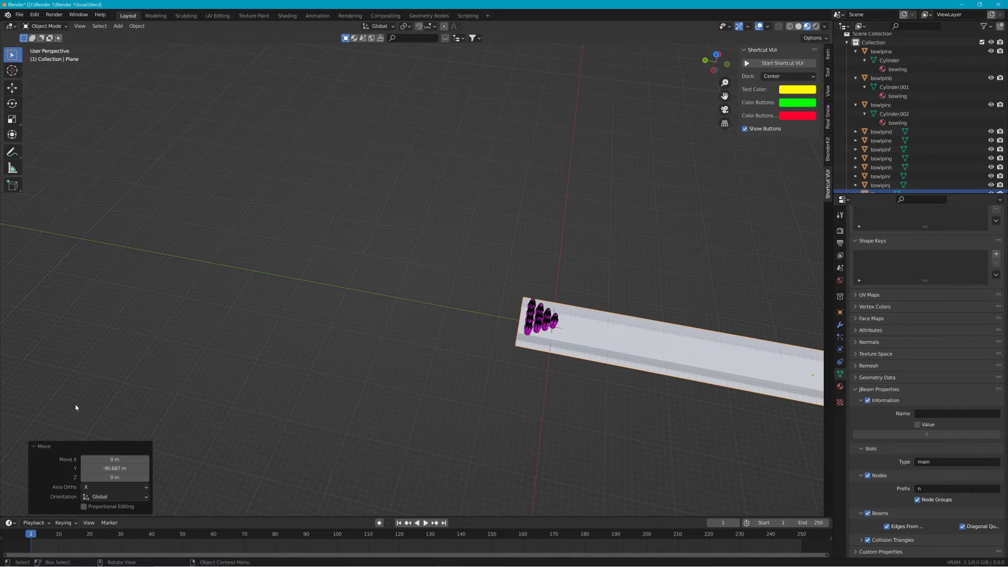
Step: Create a new material for the lane and name it bowlwood
{"action": "middle_click_drag", "start_coordinate": [534, 428], "coordinate": [363, 318], "text": "shift"}
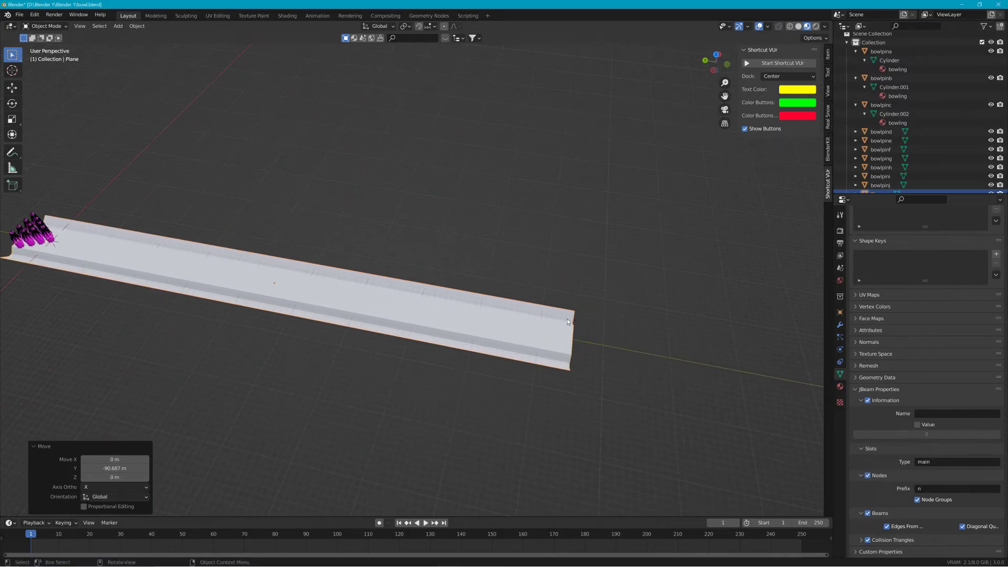
{"action": "left_click", "coordinate": [840, 386]}
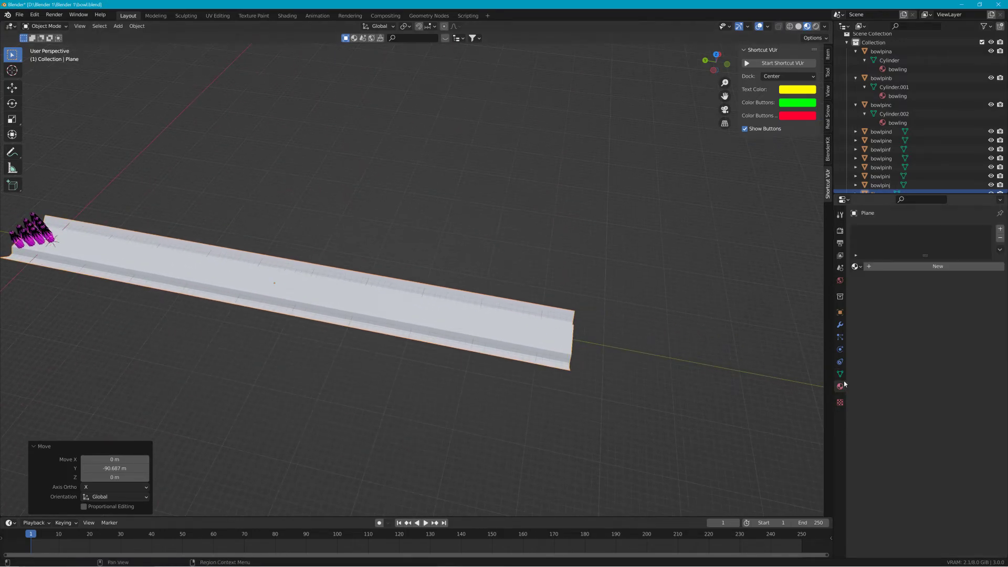
{"action": "left_click", "coordinate": [898, 266]}
{"action": "left_click", "coordinate": [906, 266]}
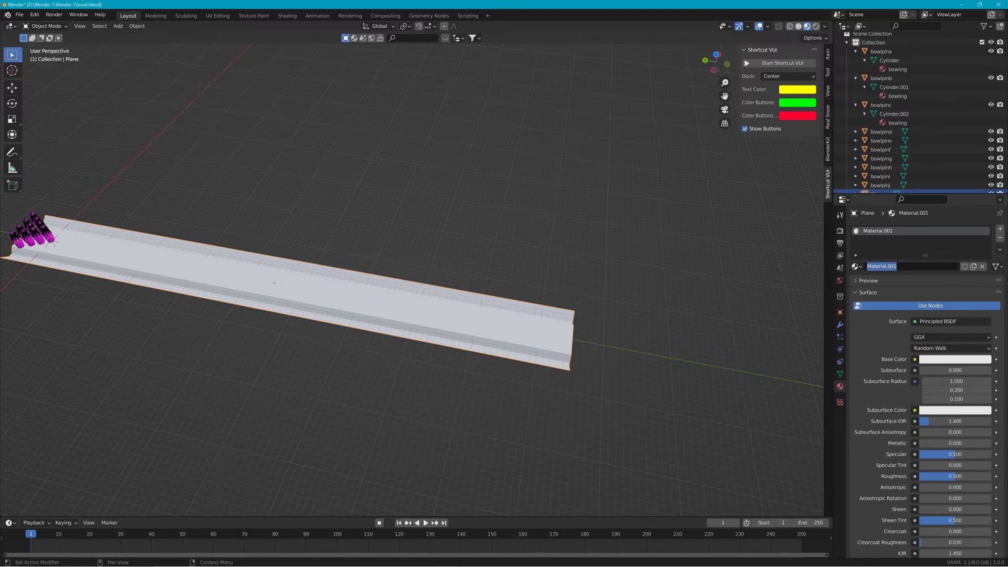
{"action": "type", "text": "bowlwood"}
{"action": "key", "text": "Return"}
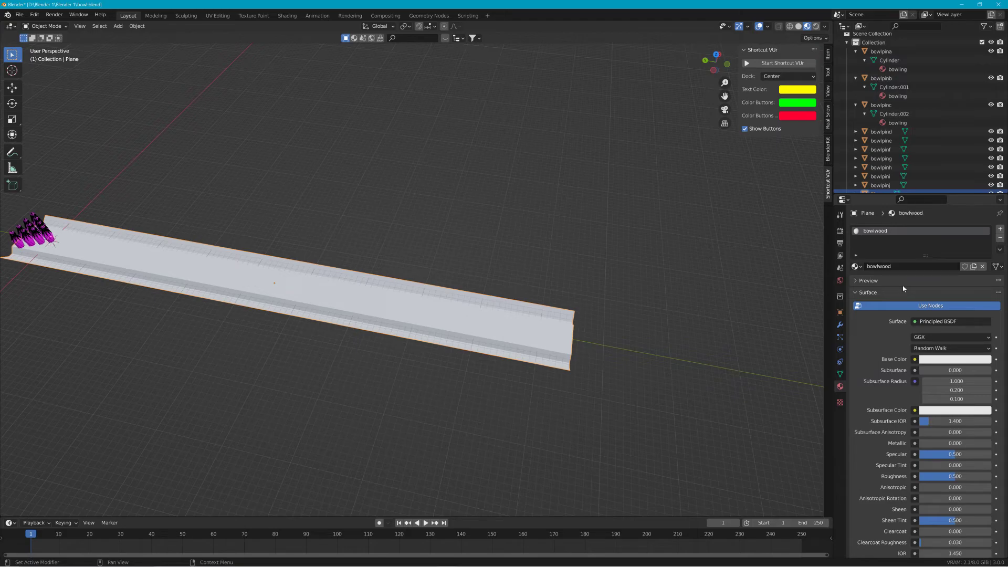
Step: Use the image texture bowlwood.dds from the Desktop as the base color of the bowlwood material
{"action": "left_click", "coordinate": [915, 359]}
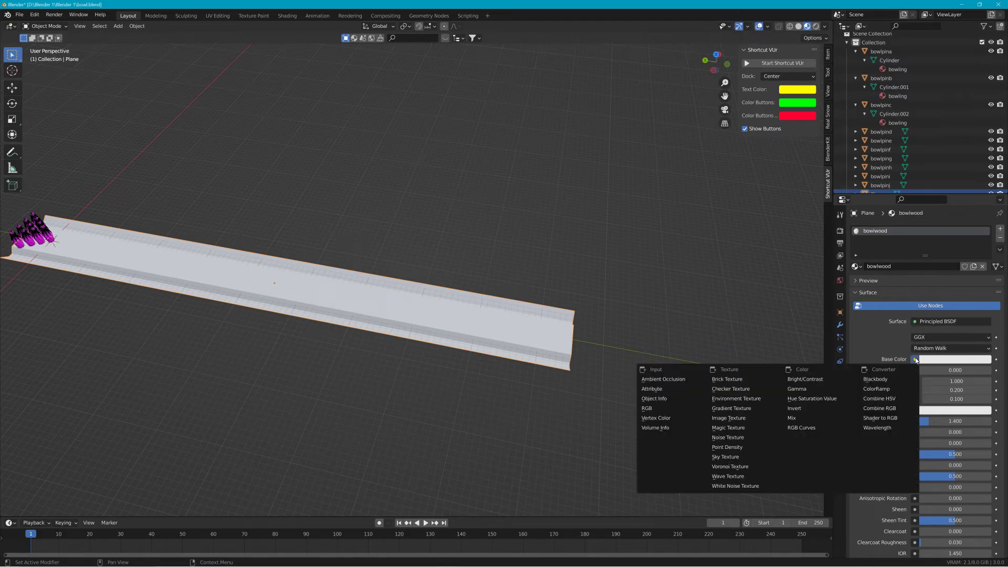
{"action": "left_click", "coordinate": [735, 418]}
{"action": "left_click", "coordinate": [971, 370]}
{"action": "left_click", "coordinate": [308, 241]}
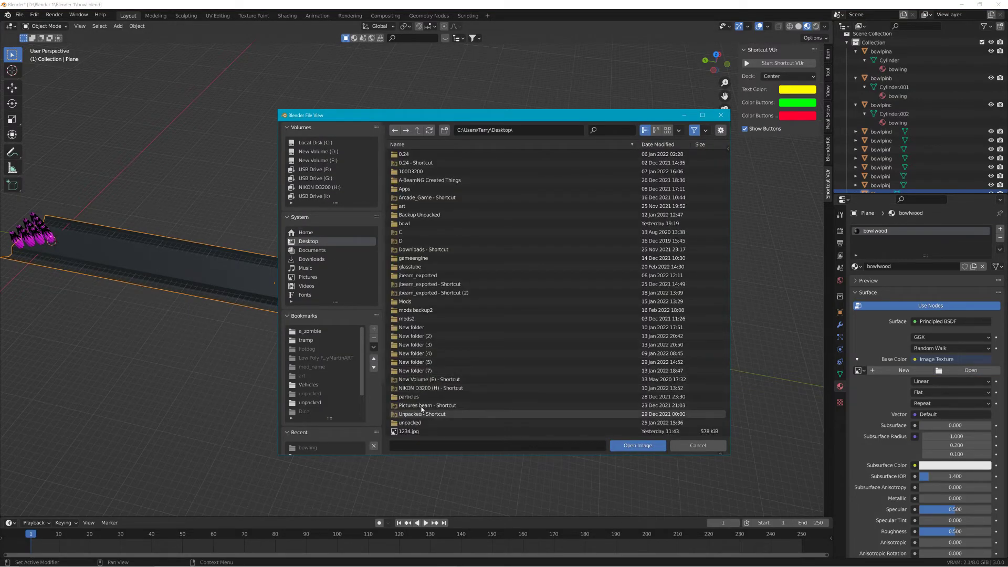
{"action": "scroll", "coordinate": [442, 404], "scroll_direction": "down", "scroll_amount": 3}
{"action": "scroll", "coordinate": [441, 412], "scroll_direction": "down", "scroll_amount": 3}
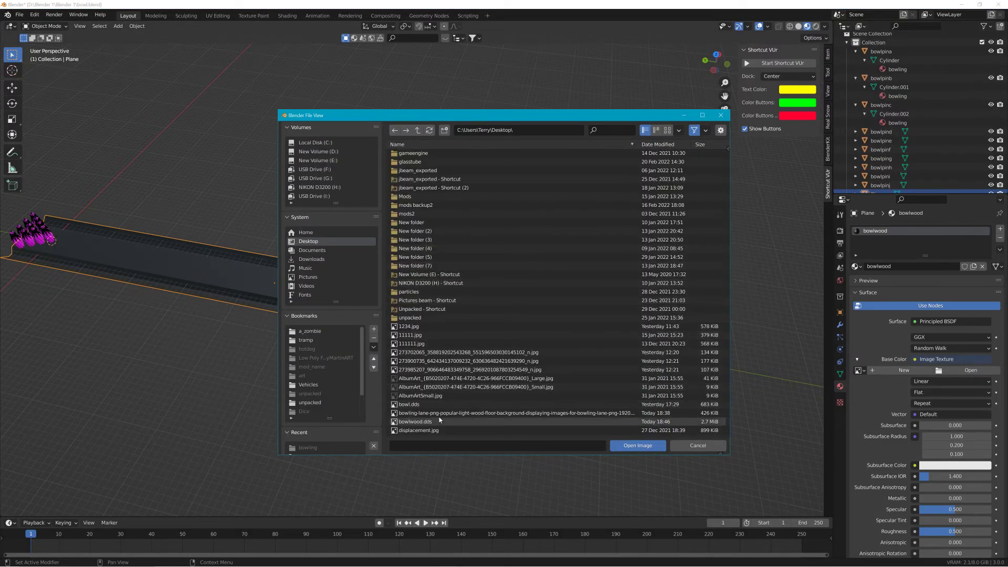
{"action": "left_click", "coordinate": [440, 422]}
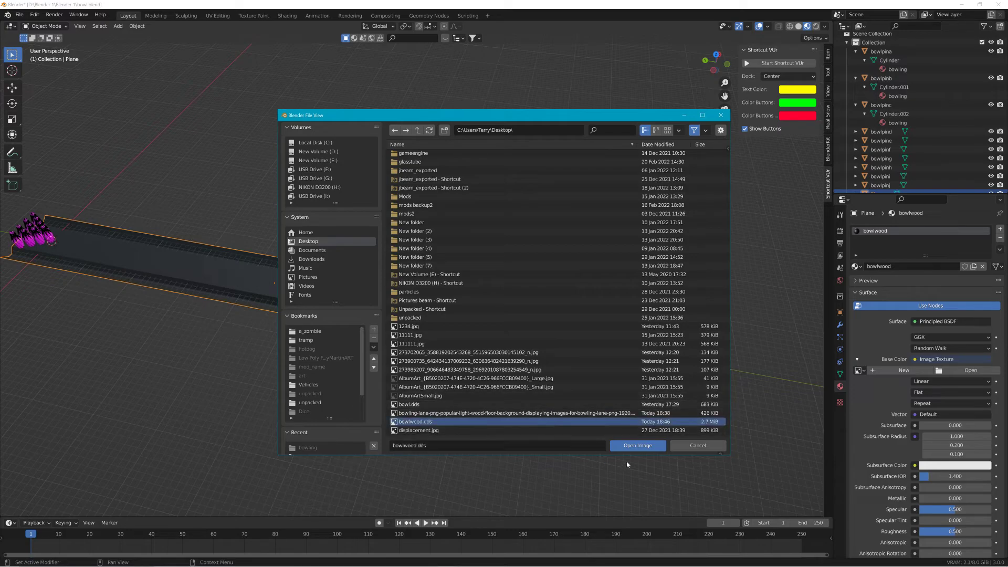
{"action": "left_click", "coordinate": [660, 445]}
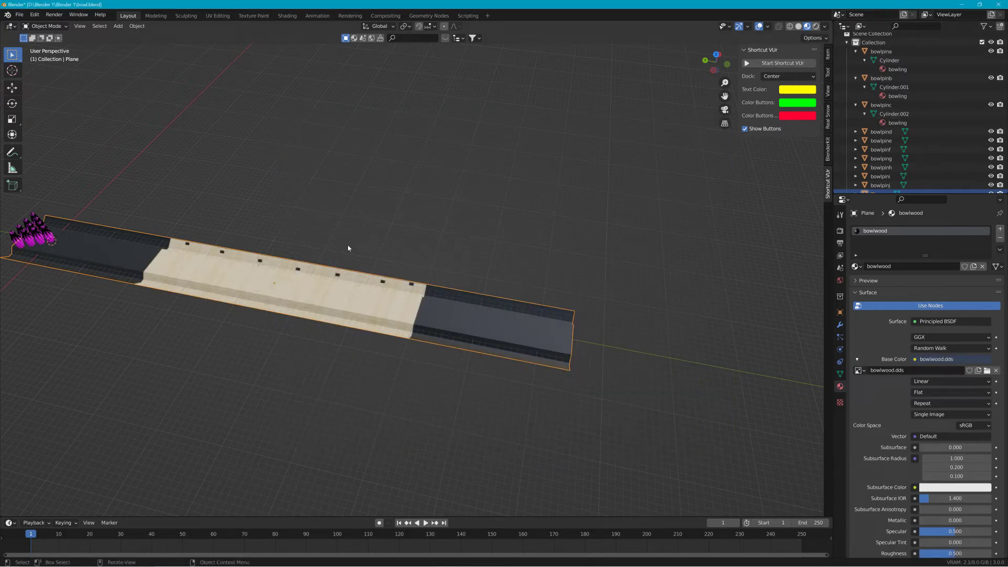
Step: Switch to the UV Editing workspace and select all lane faces to display their UV layout over the wood texture
{"action": "middle_click_drag", "start_coordinate": [348, 248], "coordinate": [355, 256]}
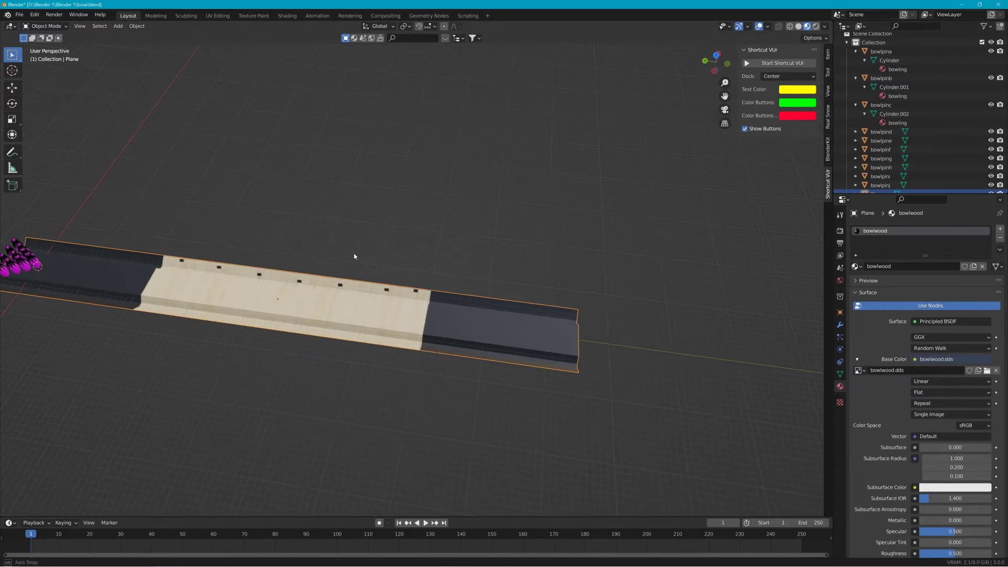
{"action": "left_click", "coordinate": [218, 16]}
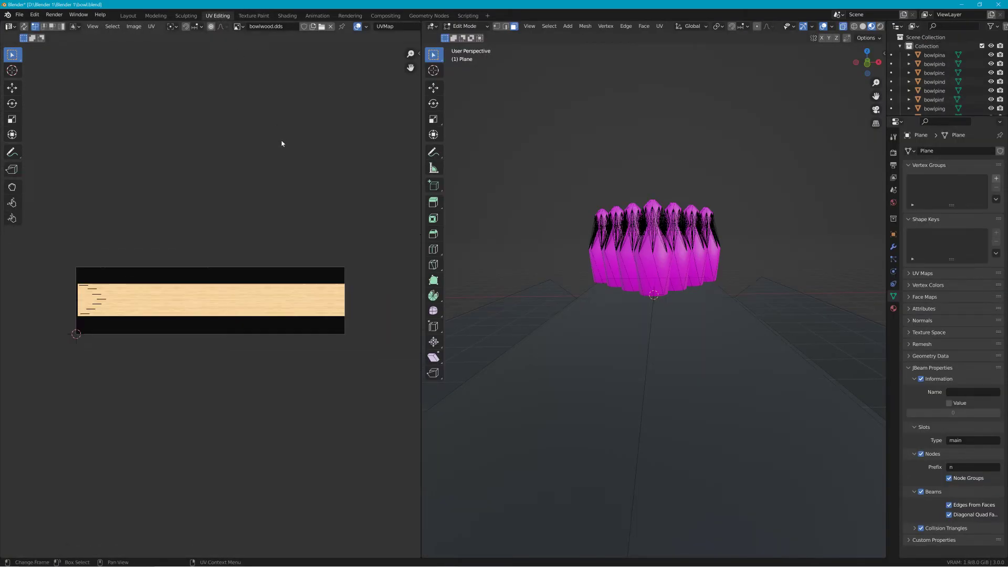
{"action": "scroll", "coordinate": [788, 209], "scroll_direction": "down", "scroll_amount": 6}
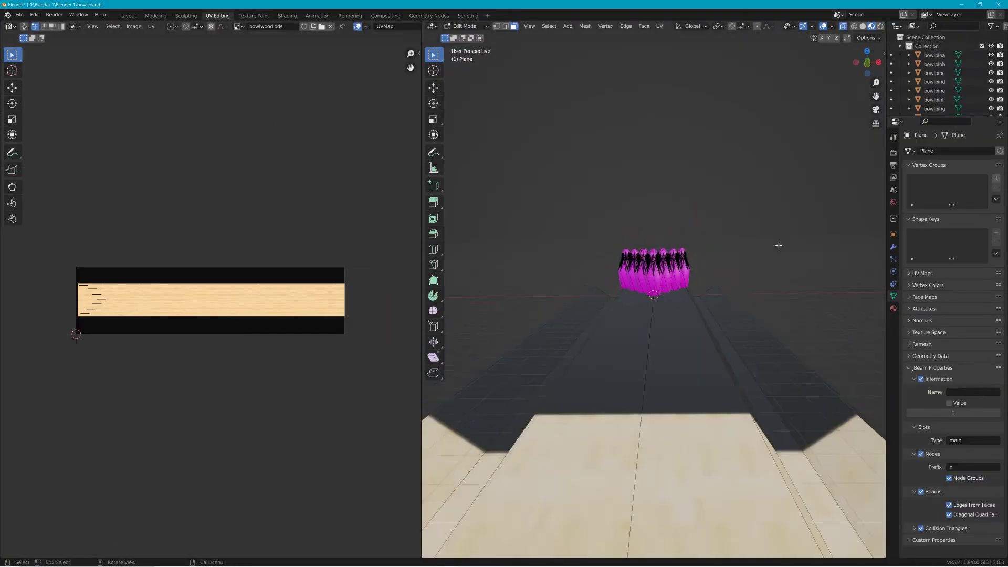
{"action": "scroll", "coordinate": [776, 300], "scroll_direction": "down", "scroll_amount": 4}
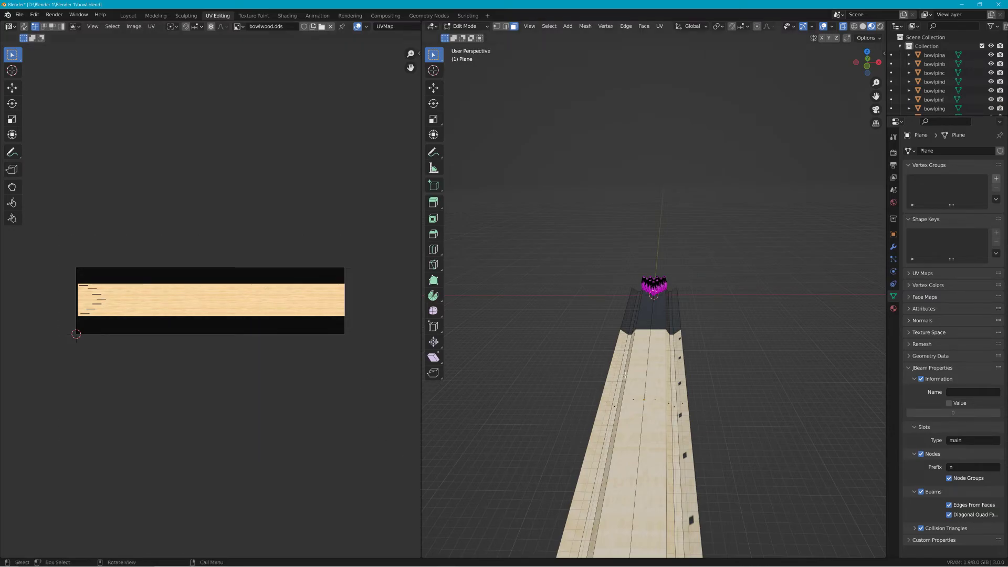
{"action": "key", "text": "a"}
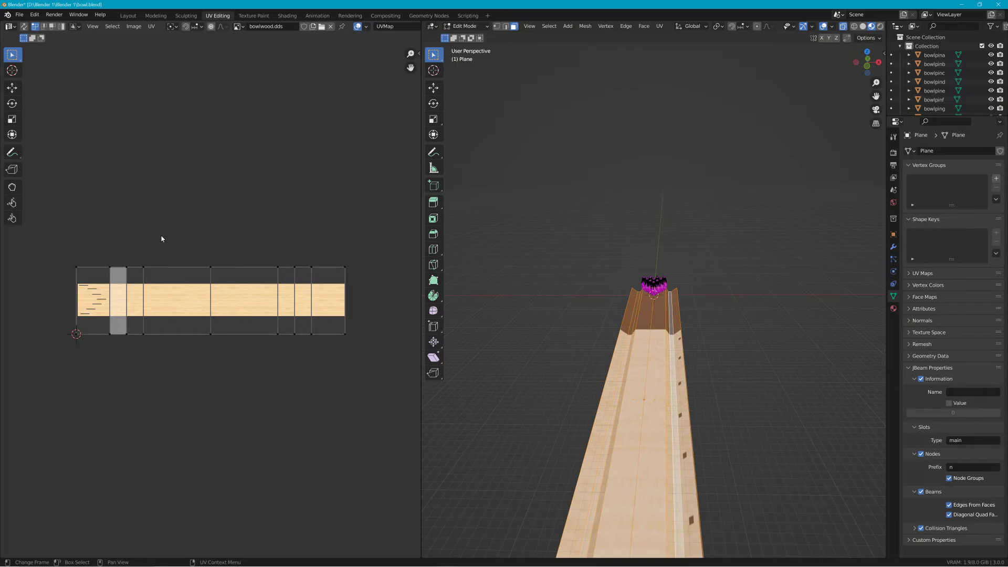
Step: Select the lane's entire UV layout and rotate it 90 degrees over the wood image
{"action": "key", "text": "a"}
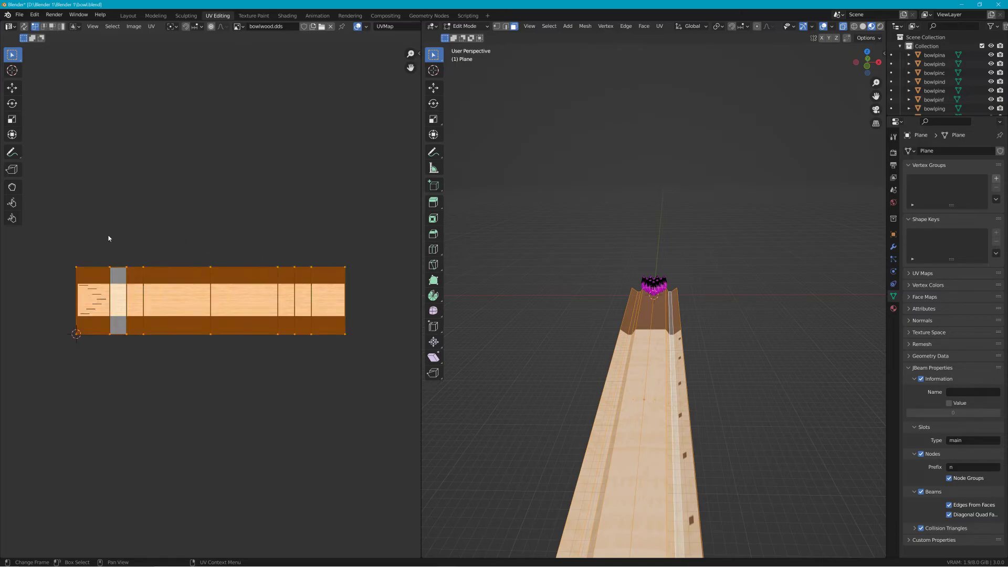
{"action": "key", "text": "r"}
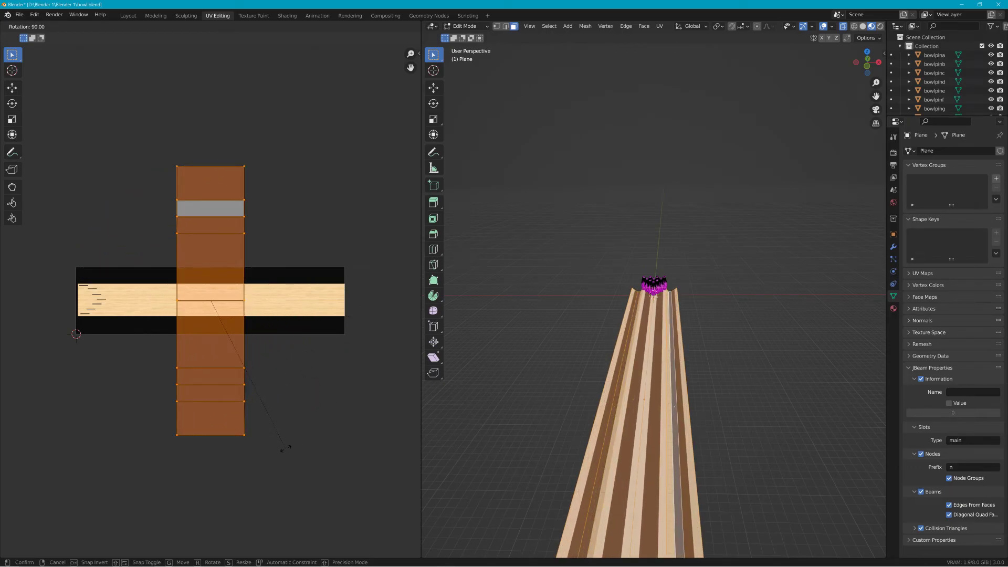
{"action": "left_click", "coordinate": [286, 447]}
Step: Scale the UV layout to about 0.19 along Y and stretch it along X to span the wood image's full length
{"action": "key", "text": "s"}
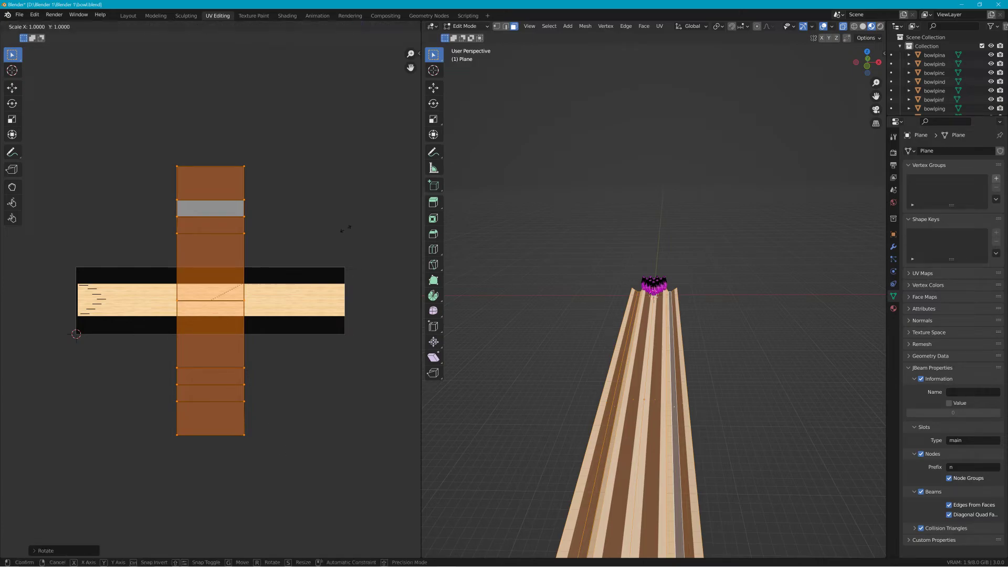
{"action": "key", "text": "y"}
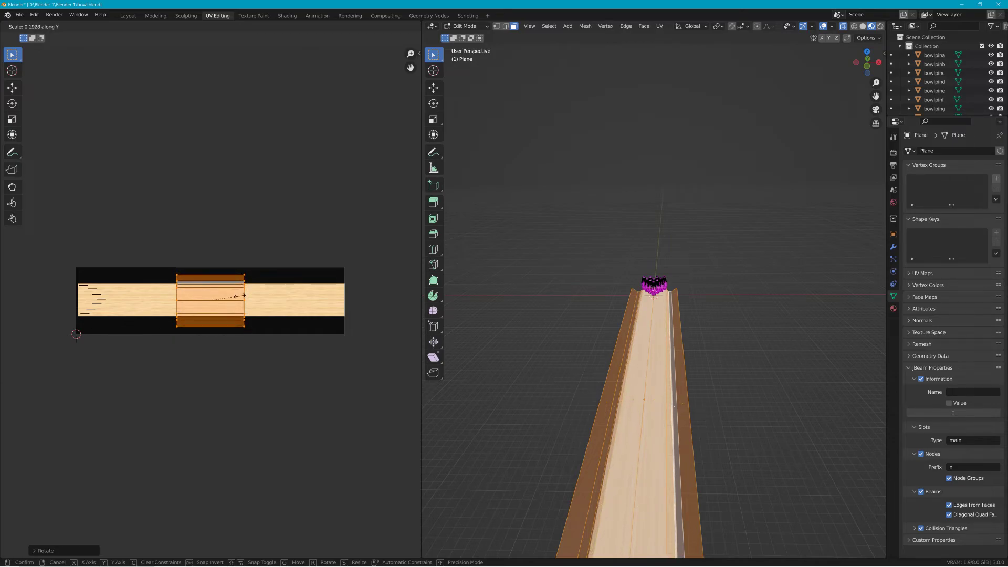
{"action": "left_click", "coordinate": [240, 298]}
{"action": "key", "text": "s"}
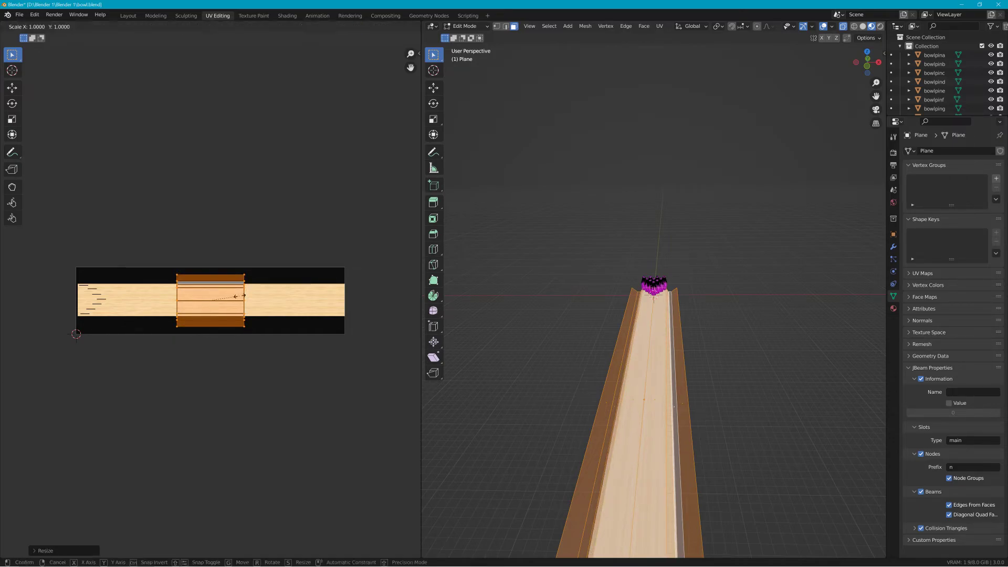
{"action": "key", "text": "x"}
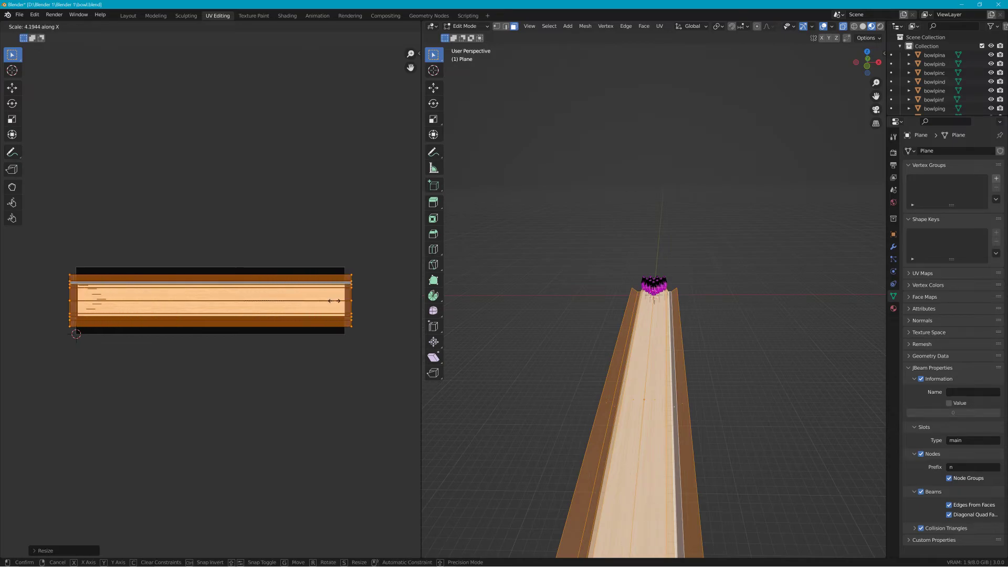
{"action": "left_click", "coordinate": [328, 302]}
Step: Rotate the UV layout 180 degrees so the lane markings lie at the end opposite the pins
{"action": "key", "text": "r"}
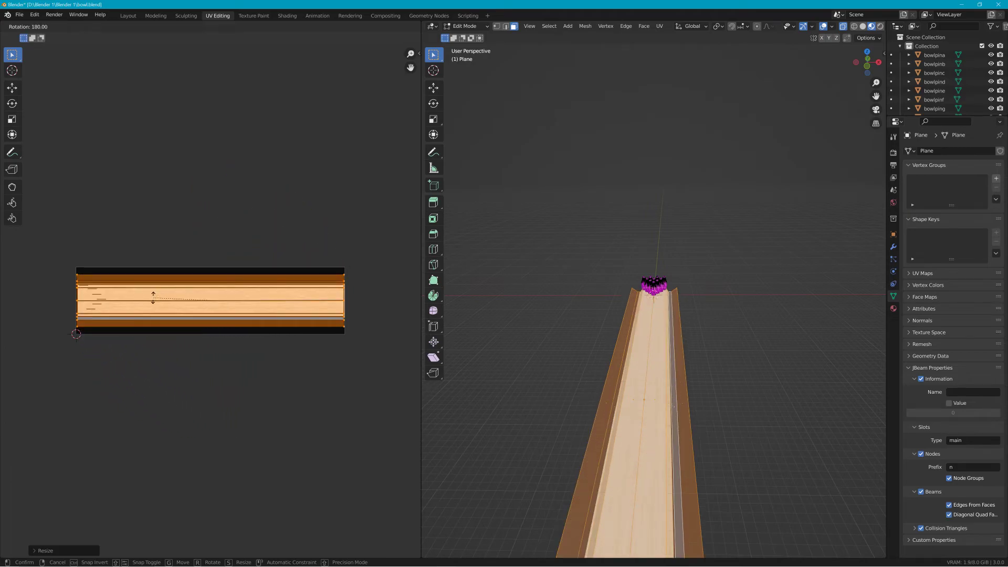
{"action": "left_click", "coordinate": [153, 297]}
{"action": "scroll", "coordinate": [546, 404], "scroll_direction": "down", "scroll_amount": 2}
{"action": "middle_click_drag", "start_coordinate": [546, 404], "coordinate": [548, 397]}
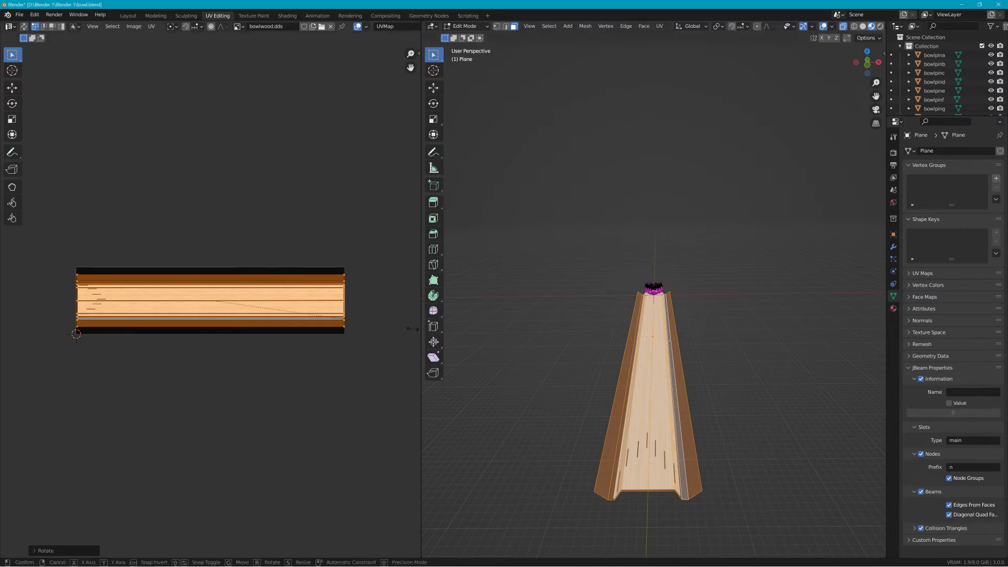
Step: Scale the UV layout about 1.28 along Y so the wood strip fits the lane surface between the gutters
{"action": "key", "text": "s"}
{"action": "key", "text": "y"}
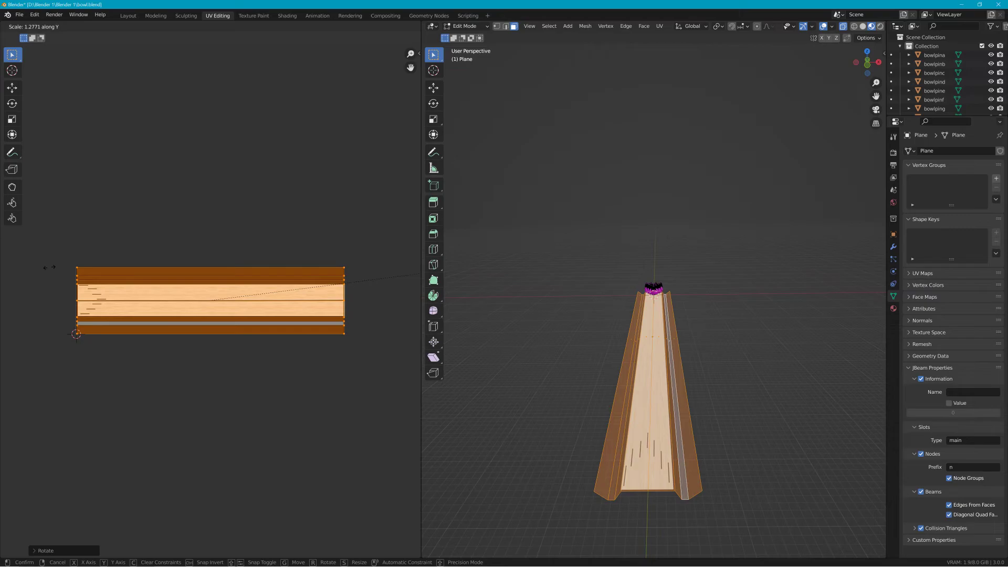
{"action": "left_click", "coordinate": [49, 268]}
Step: In Object Mode, lengthen the lane by scaling it about 1.35 times along global Y
{"action": "scroll", "coordinate": [654, 294], "scroll_direction": "up", "scroll_amount": 5}
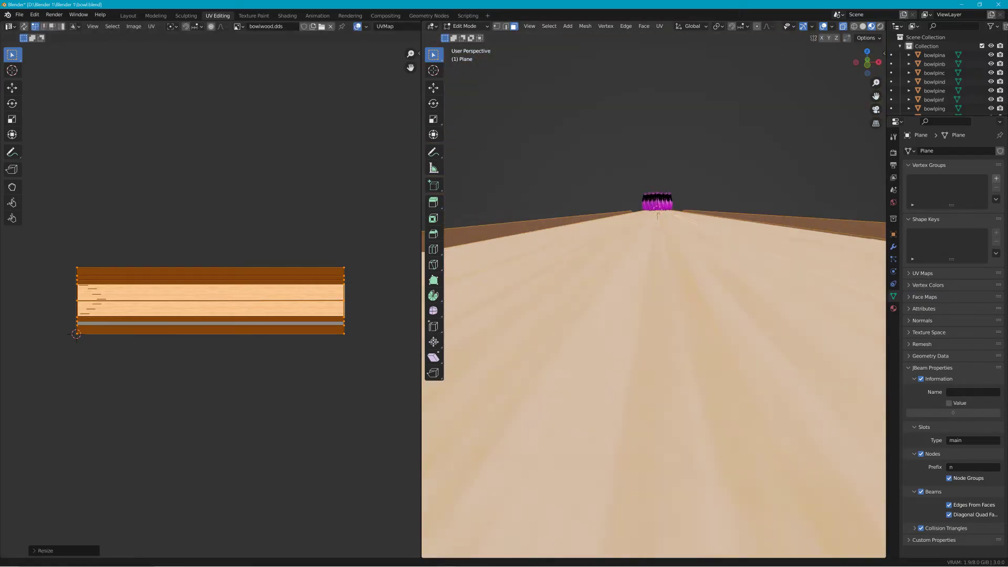
{"action": "middle_click_drag", "start_coordinate": [656, 294], "coordinate": [491, 360]}
{"action": "scroll", "coordinate": [687, 299], "scroll_direction": "up", "scroll_amount": 6}
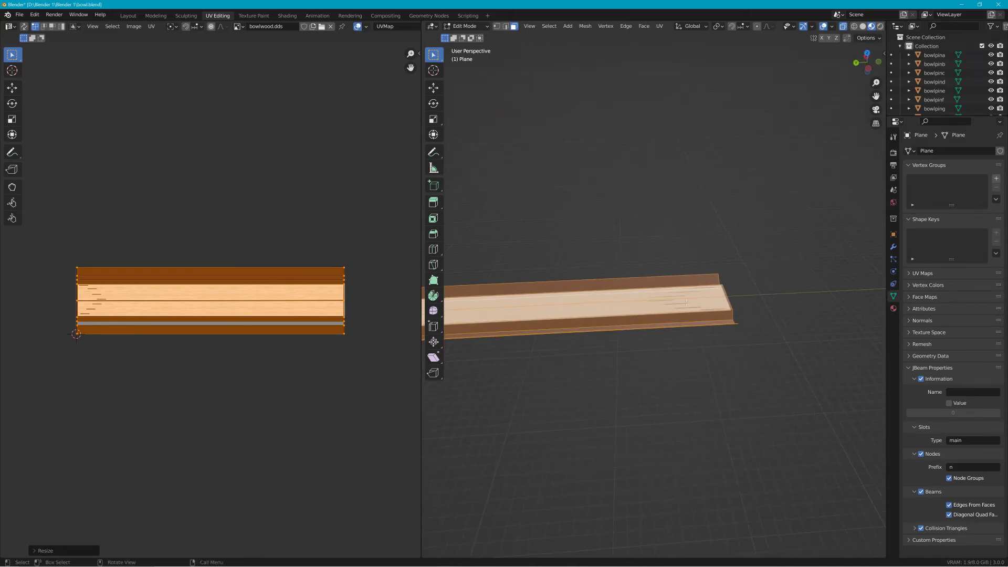
{"action": "scroll", "coordinate": [688, 300], "scroll_direction": "up", "scroll_amount": 1}
{"action": "middle_click_drag", "start_coordinate": [687, 300], "coordinate": [607, 296], "text": "shift"}
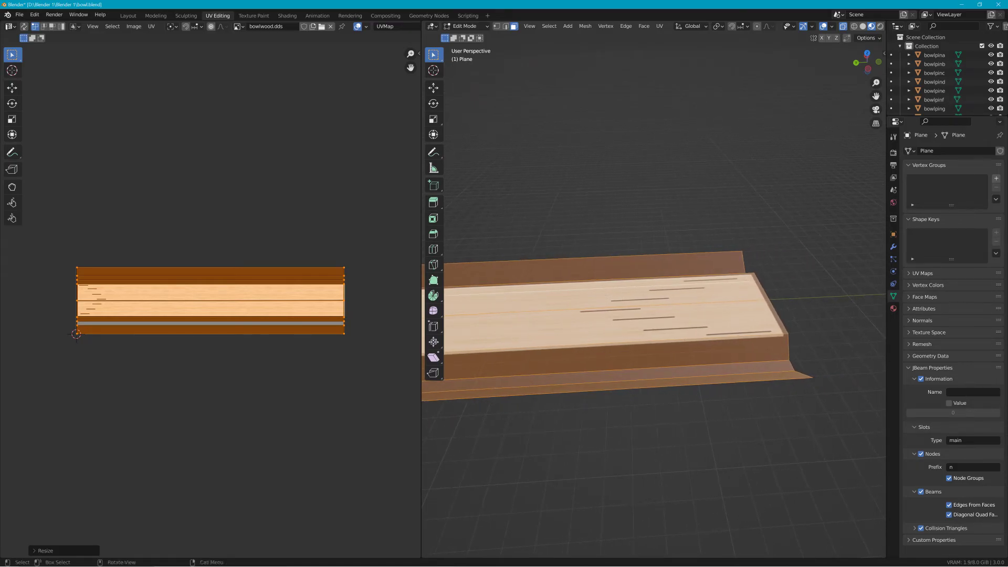
{"action": "left_click", "coordinate": [465, 25]}
{"action": "left_click", "coordinate": [463, 34]}
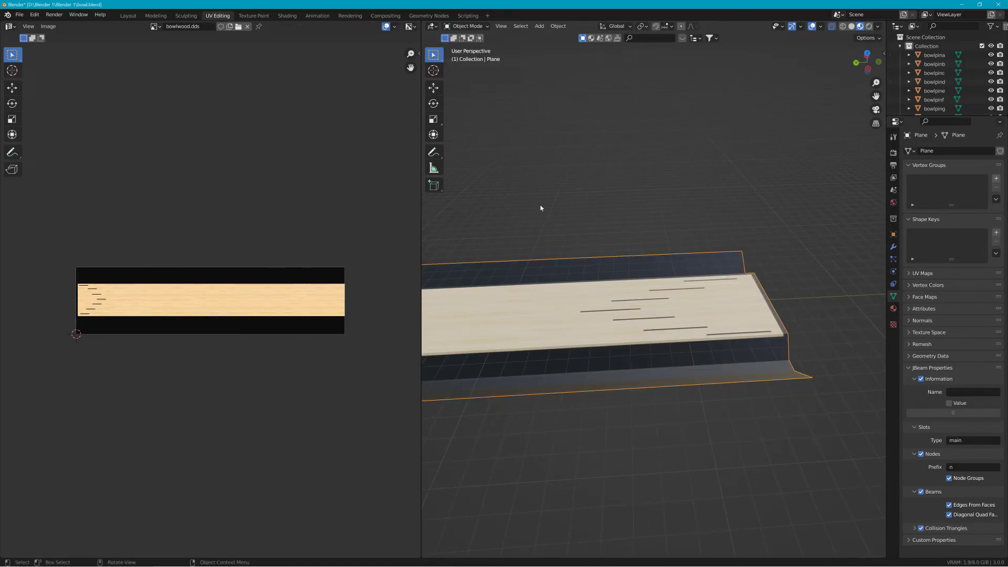
{"action": "key", "text": "s"}
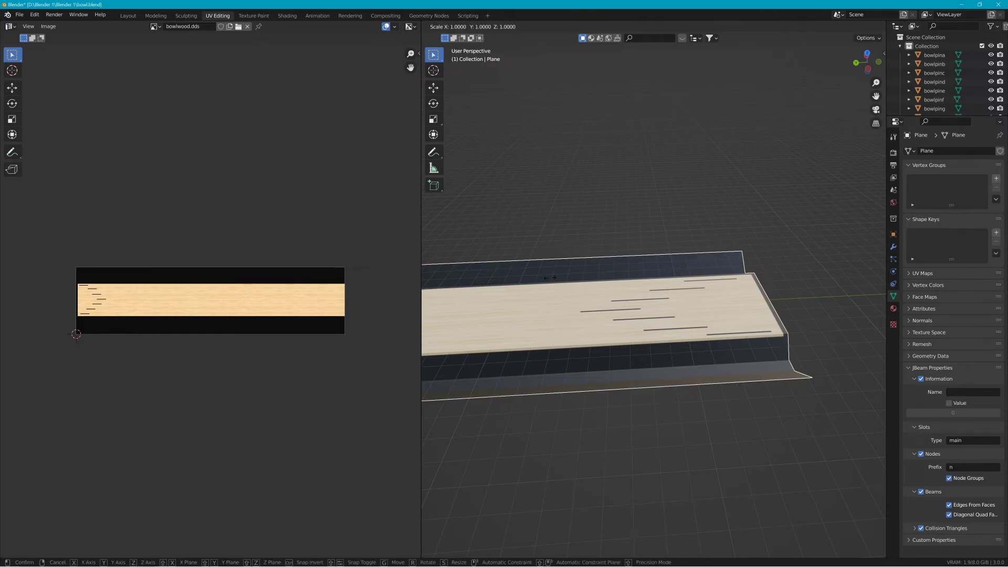
{"action": "key", "text": "y"}
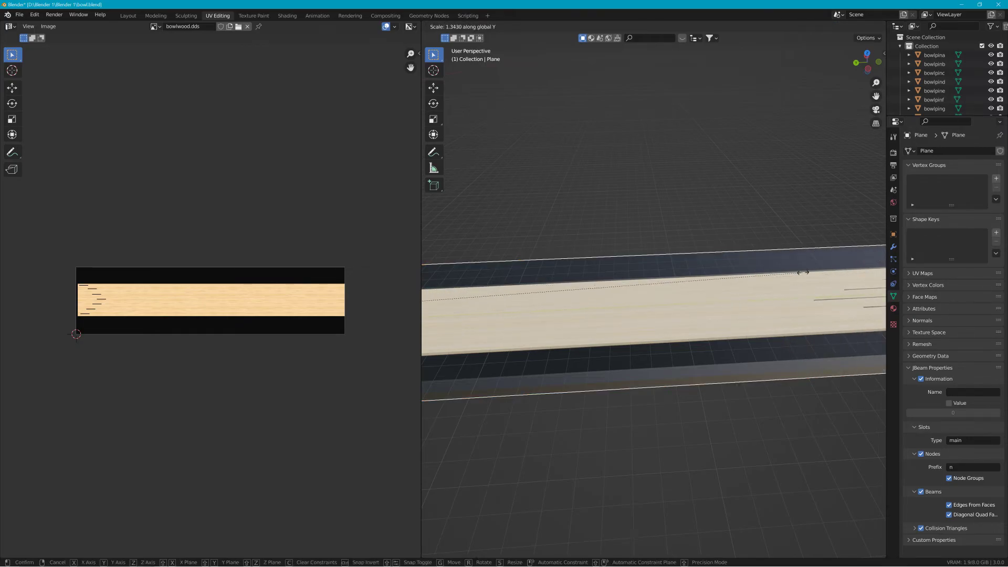
{"action": "left_click", "coordinate": [829, 266]}
{"action": "scroll", "coordinate": [691, 275], "scroll_direction": "down", "scroll_amount": 5}
{"action": "mouse_move", "coordinate": [608, 264]}
{"action": "middle_mouse_down"}
{"action": "mouse_move", "coordinate": [570, 266]}
{"action": "mouse_move", "coordinate": [606, 264]}
{"action": "middle_mouse_up"}
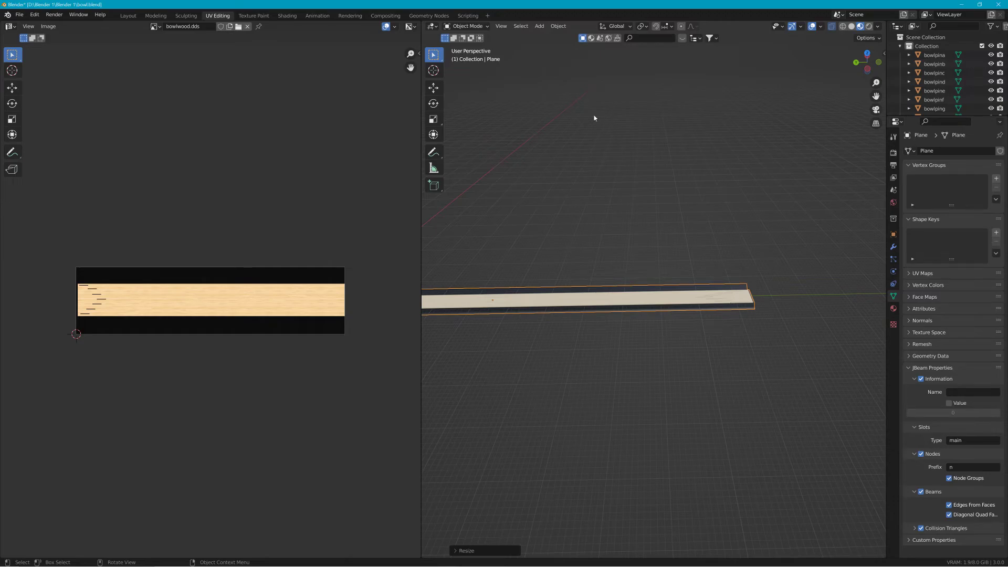
Step: In the Layout workspace, add three crosswise loop cuts to the lane, each halving the section farthest from the pins
{"action": "left_click", "coordinate": [464, 25]}
{"action": "left_click", "coordinate": [463, 47]}
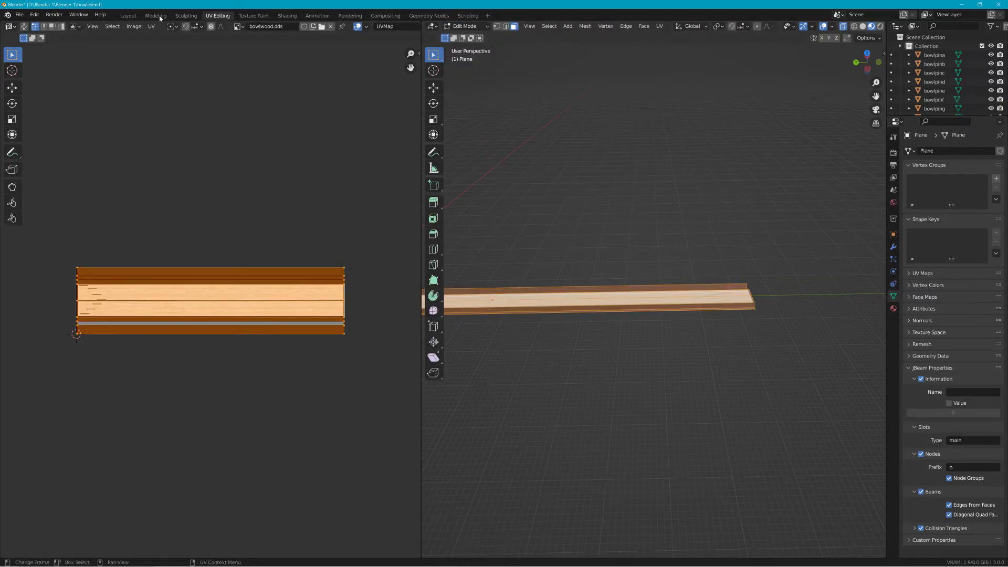
{"action": "left_click", "coordinate": [127, 16]}
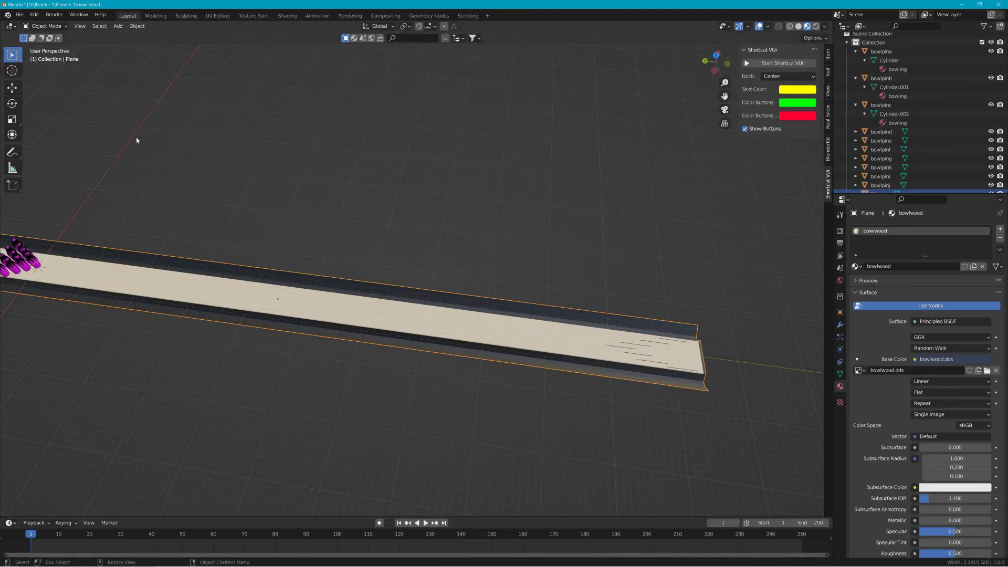
{"action": "middle_click_drag", "start_coordinate": [522, 153], "coordinate": [542, 152]}
{"action": "key", "text": "Tab"}
{"action": "middle_click_drag", "start_coordinate": [687, 218], "coordinate": [499, 222]}
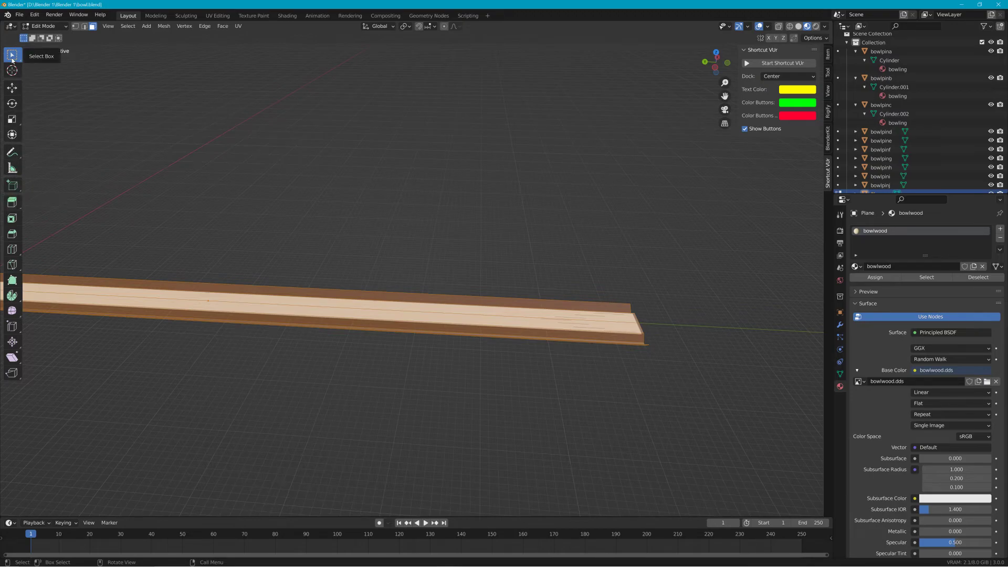
{"action": "left_click", "coordinate": [17, 250]}
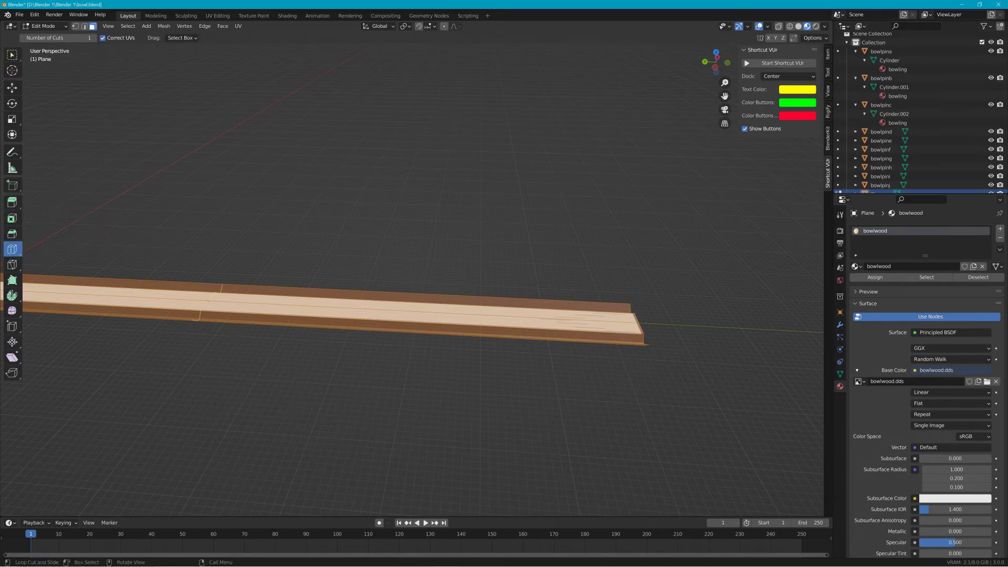
{"action": "left_click", "coordinate": [356, 314]}
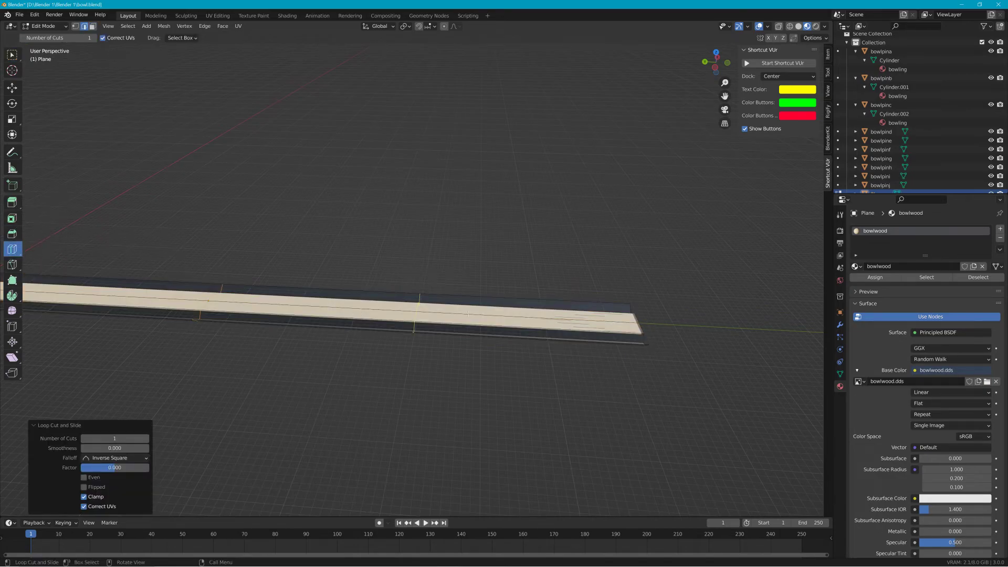
{"action": "left_click", "coordinate": [540, 318]}
Step: Raise the loop cut nearest the lane's starting end about 3.44 m along global Z
{"action": "left_click", "coordinate": [12, 54]}
{"action": "key", "text": "g"}
{"action": "key", "text": "z"}
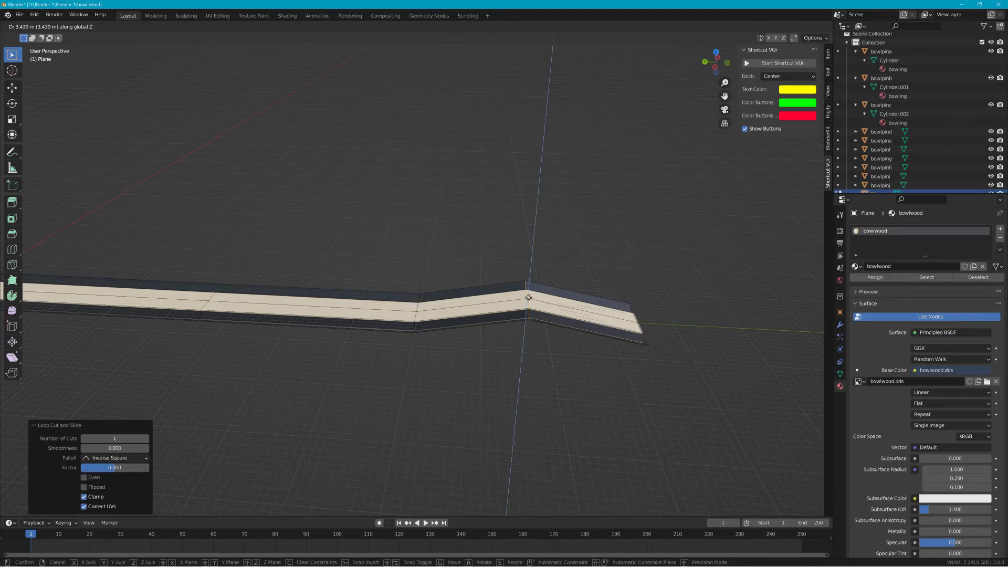
{"action": "left_click", "coordinate": [528, 298]}
Step: Move the raised edge loop about 14.94 m along global Y toward the pins to form a steep drop
{"action": "key", "text": "g"}
{"action": "key", "text": "y"}
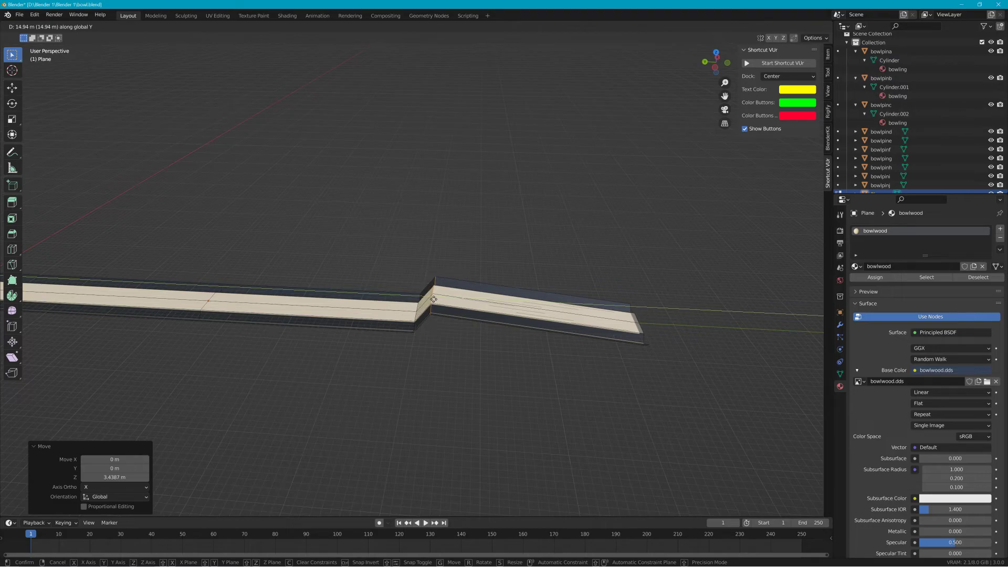
{"action": "left_click", "coordinate": [434, 299]}
{"action": "middle_click_drag", "start_coordinate": [434, 299], "coordinate": [326, 239]}
{"action": "scroll", "coordinate": [314, 235], "scroll_direction": "up", "scroll_amount": 3}
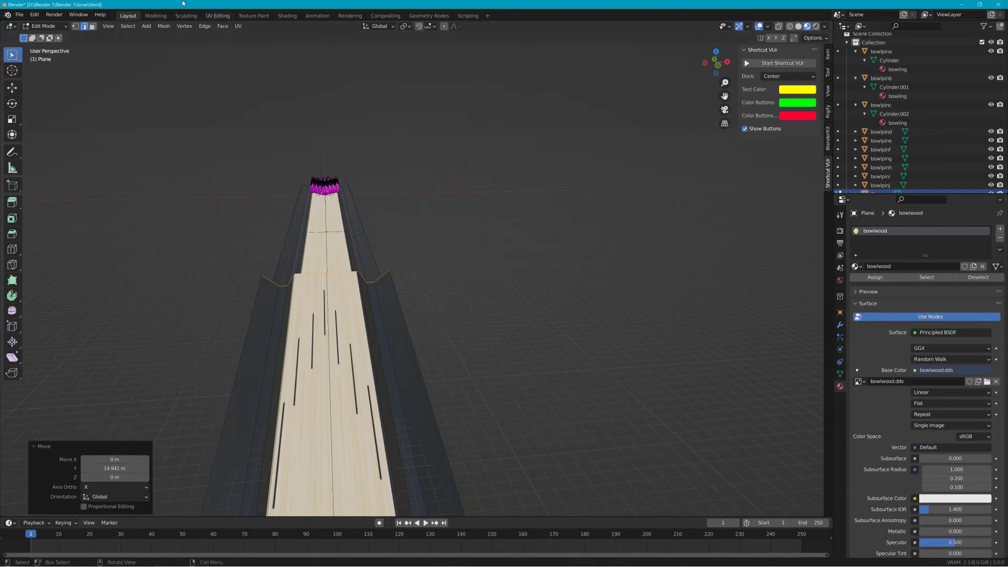
Step: In the UV Editing workspace, select the lane's whole UV layout and shift it about 0.002 along Y
{"action": "left_click", "coordinate": [217, 16]}
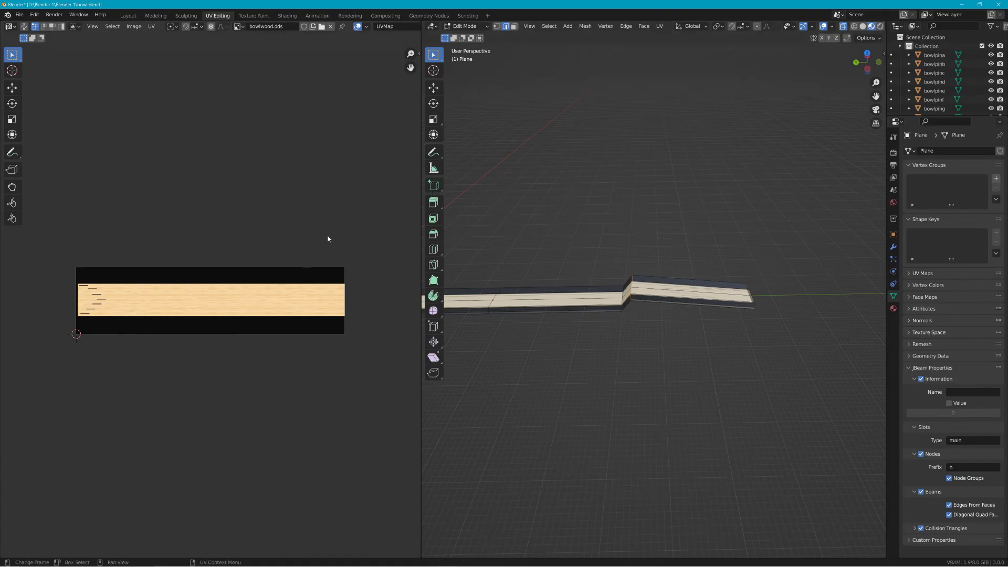
{"action": "middle_click_drag", "start_coordinate": [473, 252], "coordinate": [828, 292]}
{"action": "scroll", "coordinate": [792, 247], "scroll_direction": "up", "scroll_amount": 3}
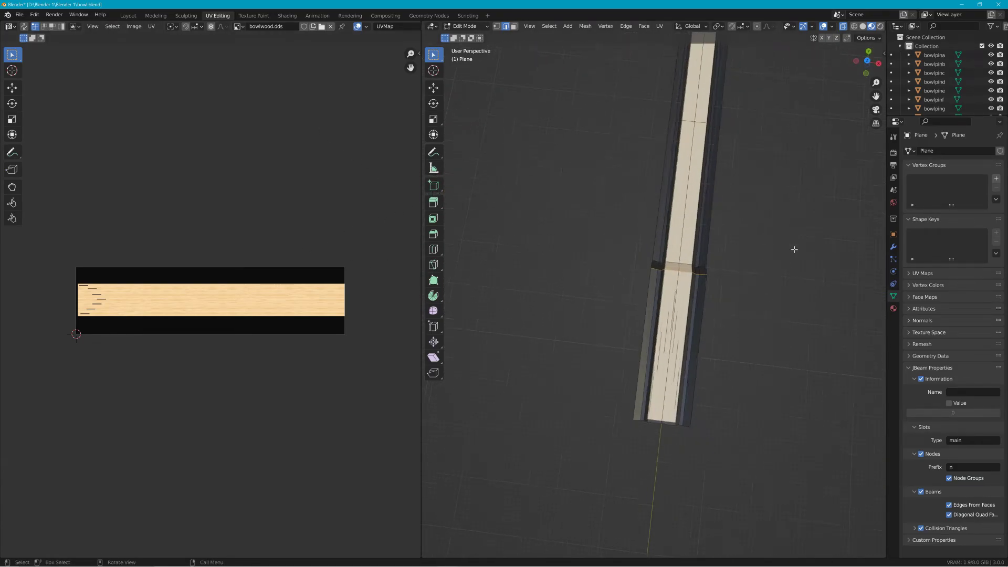
{"action": "left_click_drag", "start_coordinate": [44, 255], "coordinate": [399, 369]}
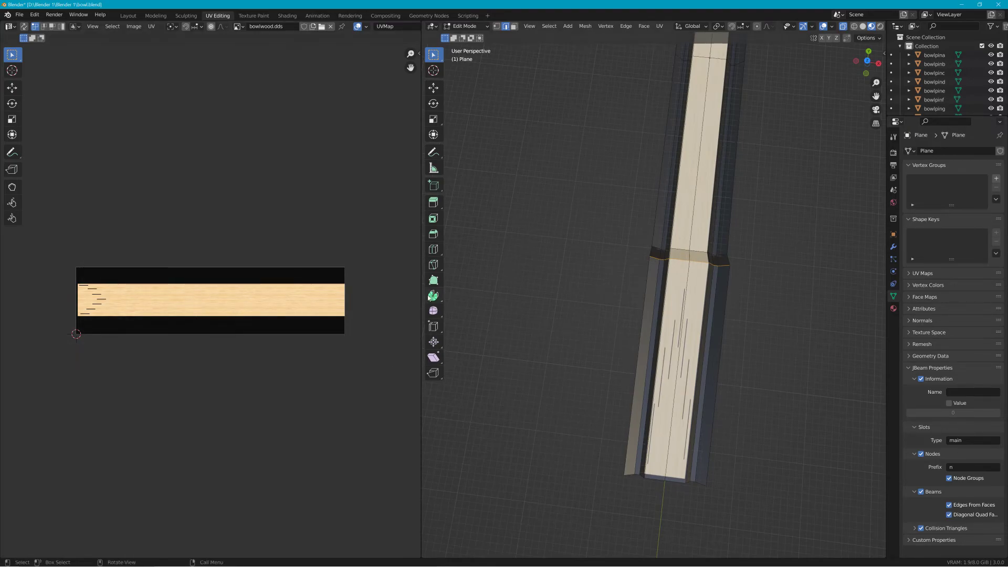
{"action": "key", "text": "a"}
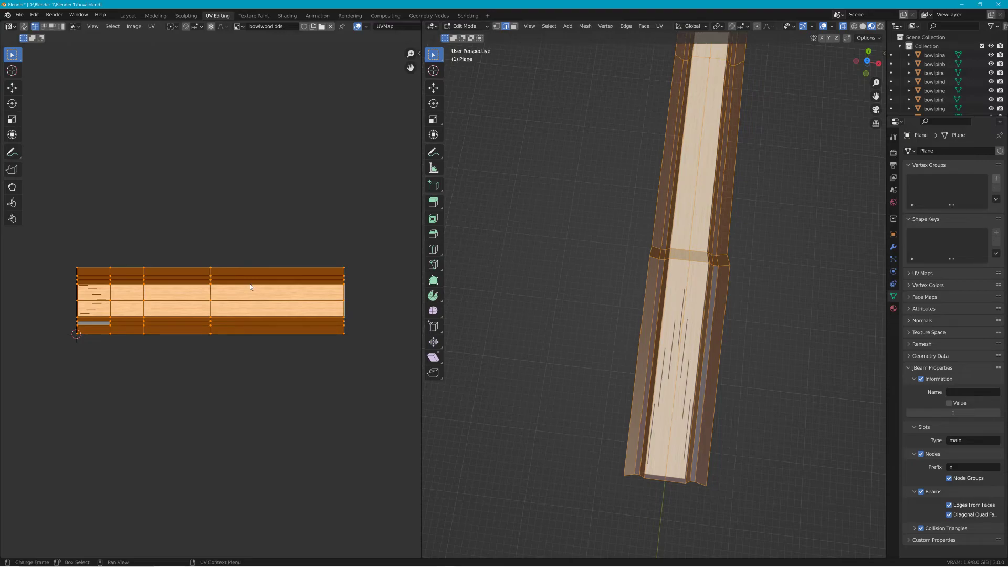
{"action": "key", "text": "g"}
{"action": "key", "text": "y"}
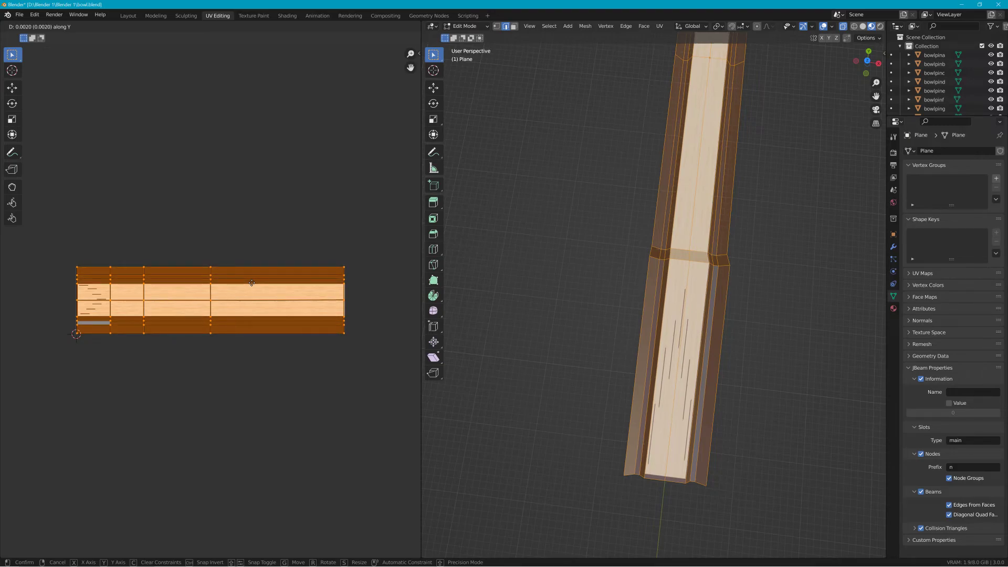
{"action": "left_click", "coordinate": [252, 285]}
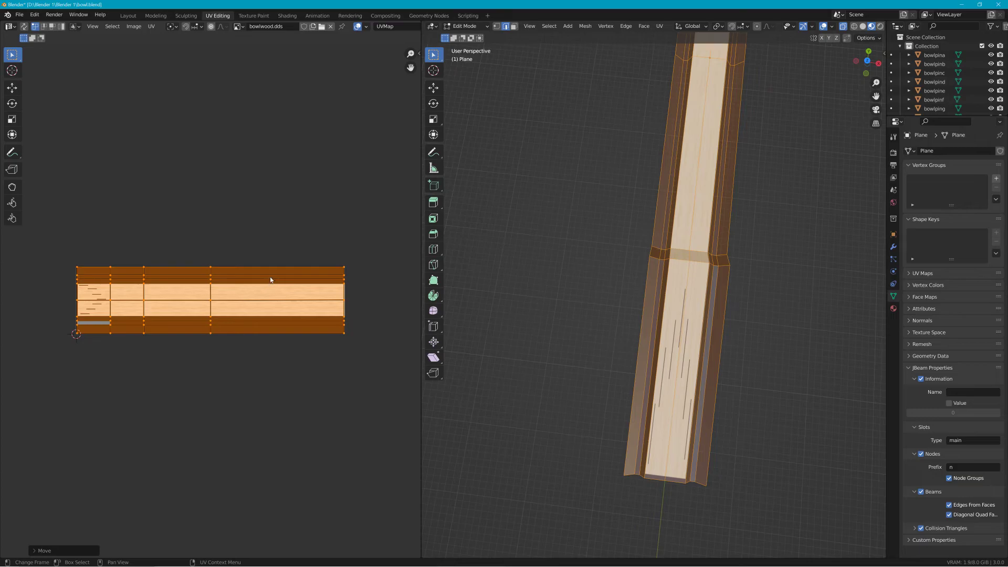
Step: Return to the Layout workspace and examine the lane's ramp profile in the left orthographic view
{"action": "left_click", "coordinate": [125, 16]}
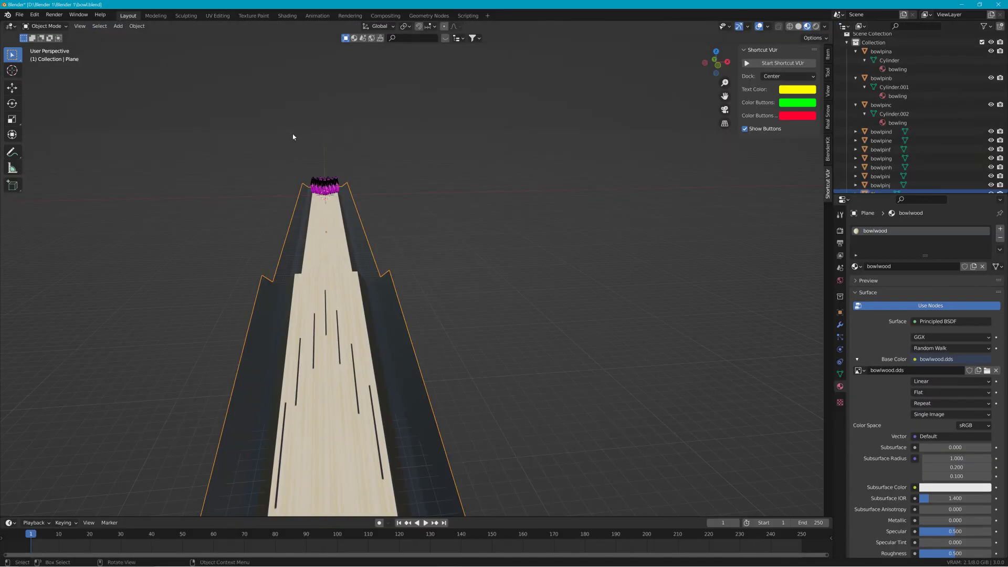
{"action": "middle_click_drag", "start_coordinate": [435, 199], "coordinate": [501, 199]}
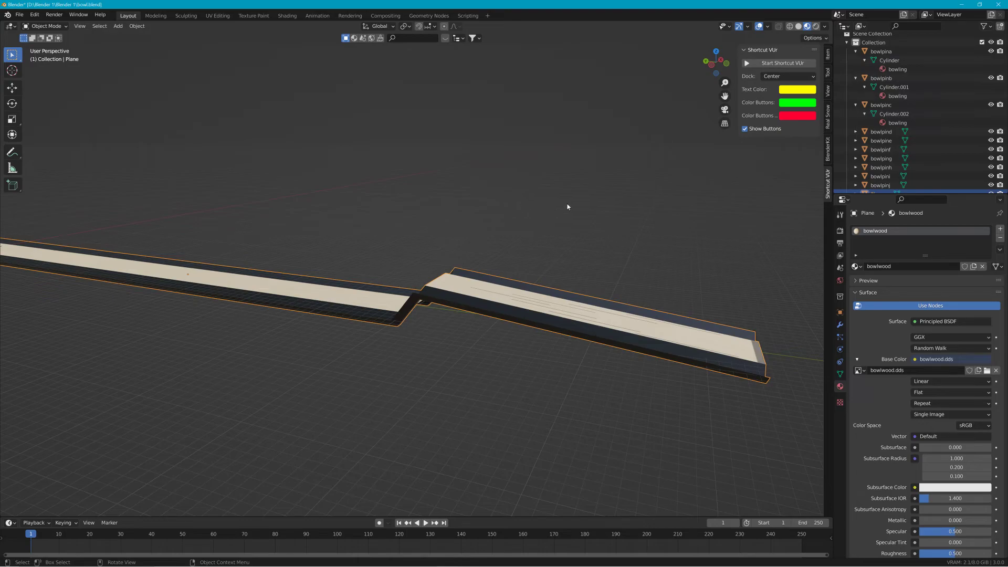
{"action": "mouse_move", "coordinate": [683, 213]}
{"action": "middle_mouse_down"}
{"action": "mouse_move", "coordinate": [707, 225]}
{"action": "mouse_move", "coordinate": [694, 203]}
{"action": "mouse_move", "coordinate": [702, 198]}
{"action": "mouse_move", "coordinate": [685, 214]}
{"action": "middle_mouse_up"}
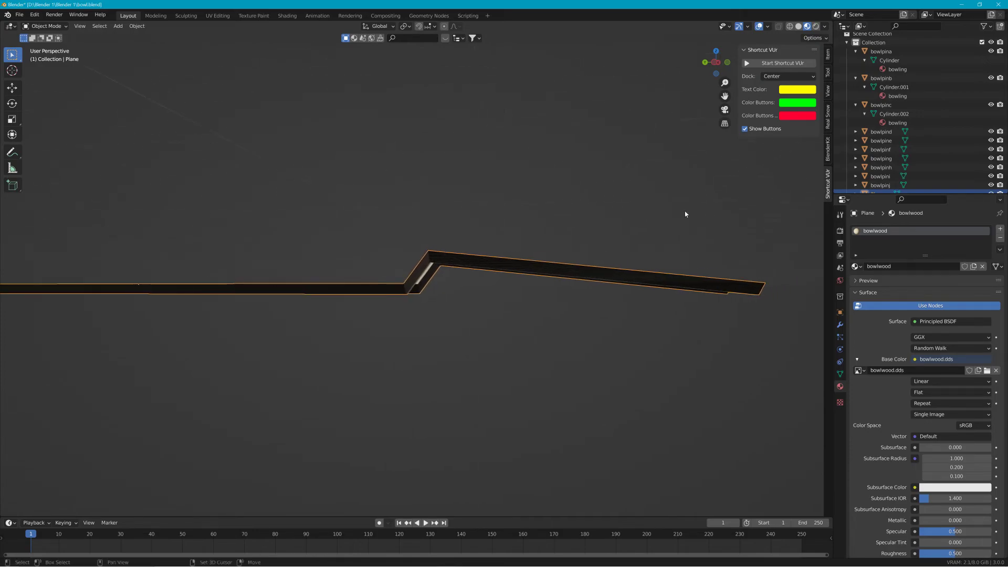
{"action": "left_click", "coordinate": [715, 63]}
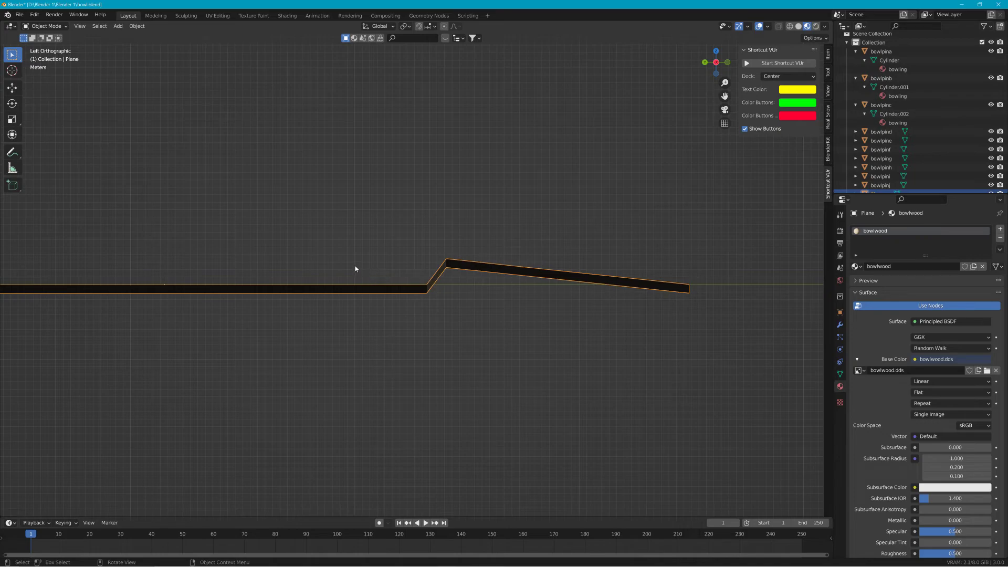
{"action": "middle_click_drag", "start_coordinate": [355, 266], "coordinate": [389, 263], "text": "shift"}
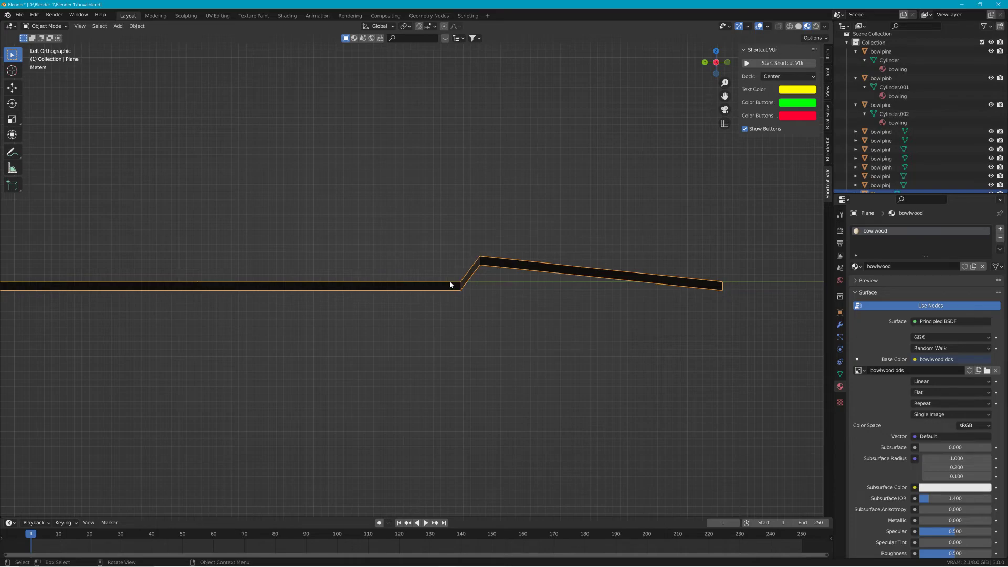
Step: In Edit Mode, select the flat lane section from the pin end to the foot of the step and raise it about 1.09 m along global Z
{"action": "middle_click_drag", "start_coordinate": [448, 288], "coordinate": [451, 302]}
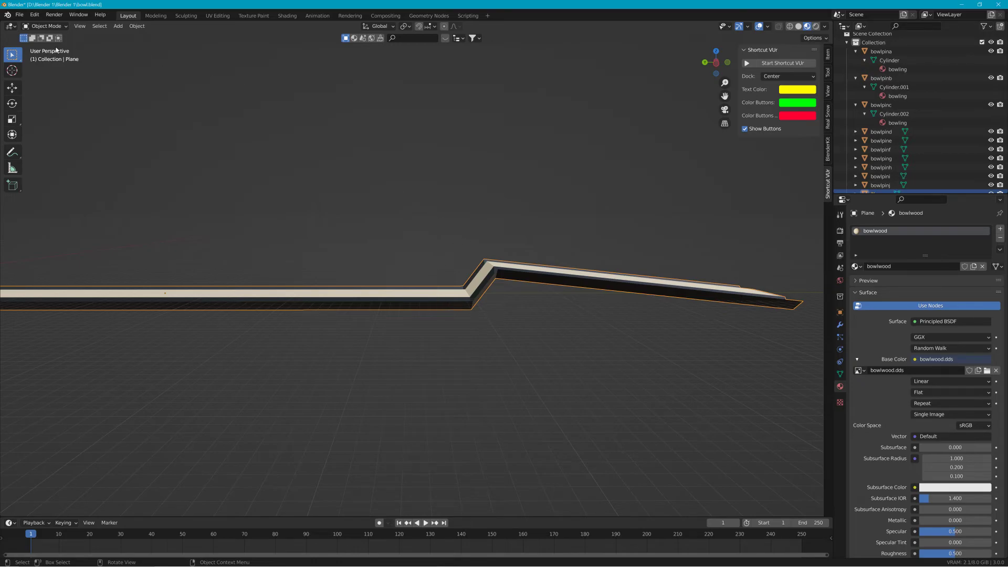
{"action": "left_click", "coordinate": [47, 26]}
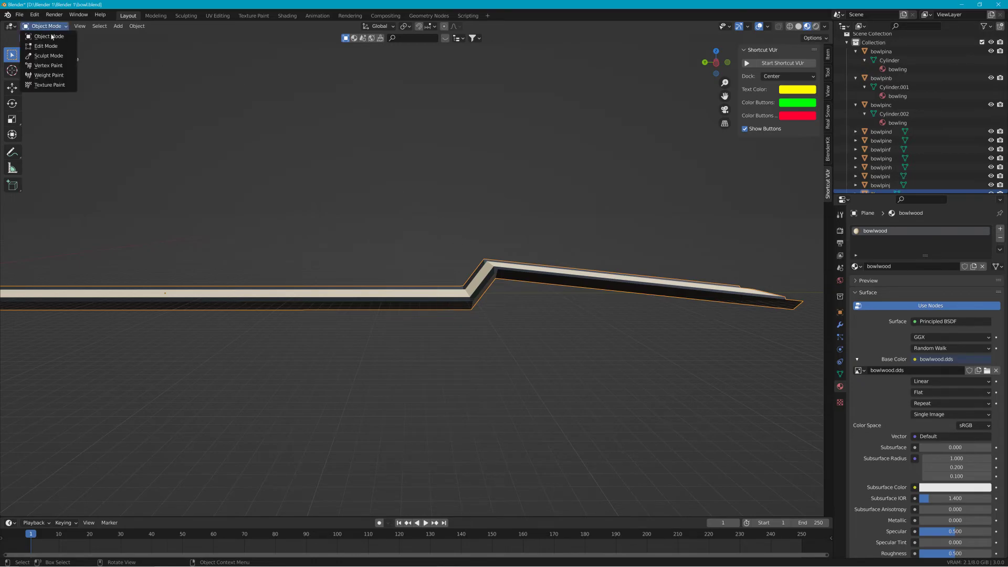
{"action": "left_click", "coordinate": [42, 46]}
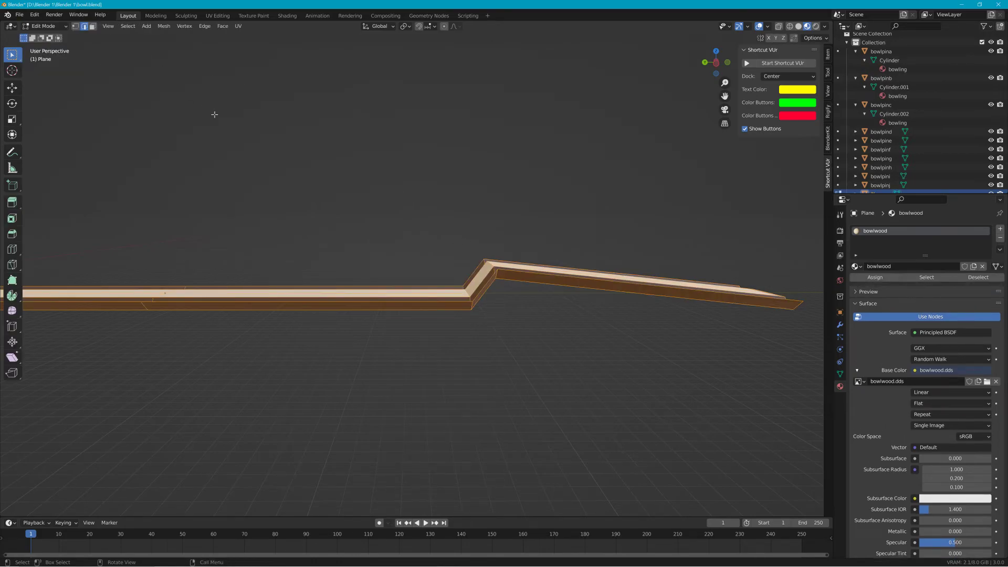
{"action": "left_click", "coordinate": [716, 63]}
{"action": "middle_click_drag", "start_coordinate": [344, 166], "coordinate": [493, 164], "text": "shift"}
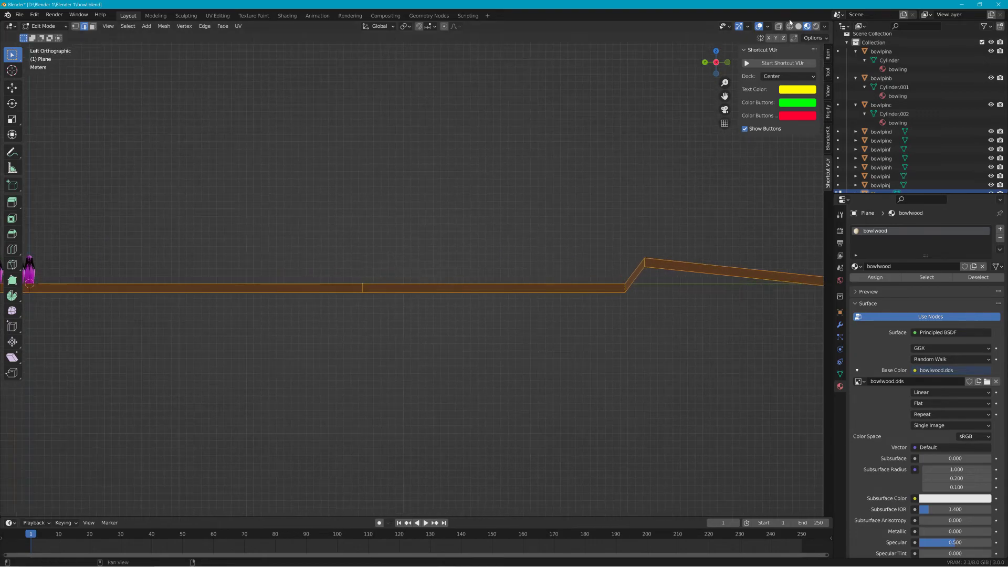
{"action": "scroll", "coordinate": [535, 164], "scroll_direction": "down", "scroll_amount": 2}
{"action": "scroll", "coordinate": [388, 179], "scroll_direction": "down", "scroll_amount": 1}
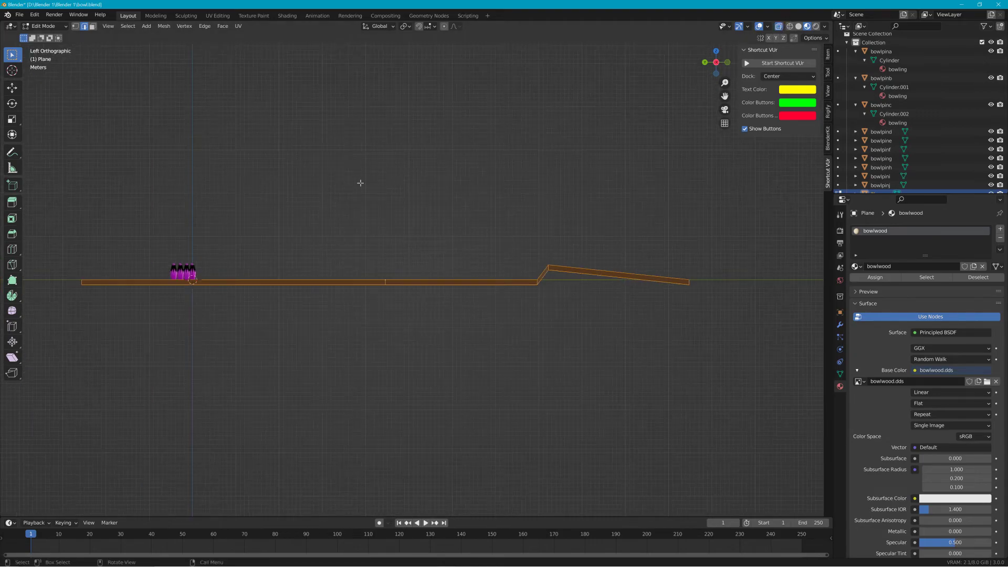
{"action": "left_click_drag", "start_coordinate": [60, 189], "coordinate": [539, 324]}
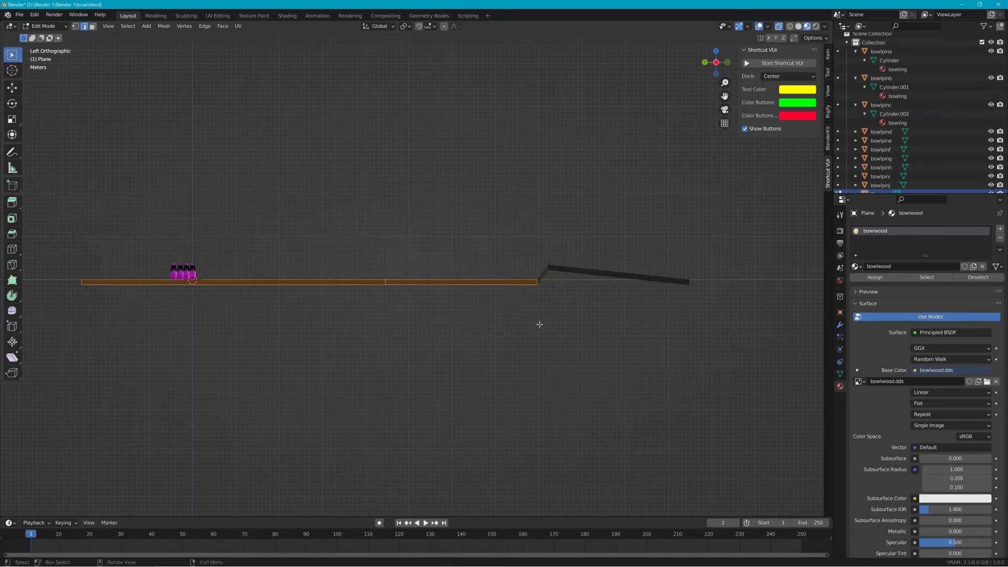
{"action": "key", "text": "g"}
{"action": "key", "text": "z"}
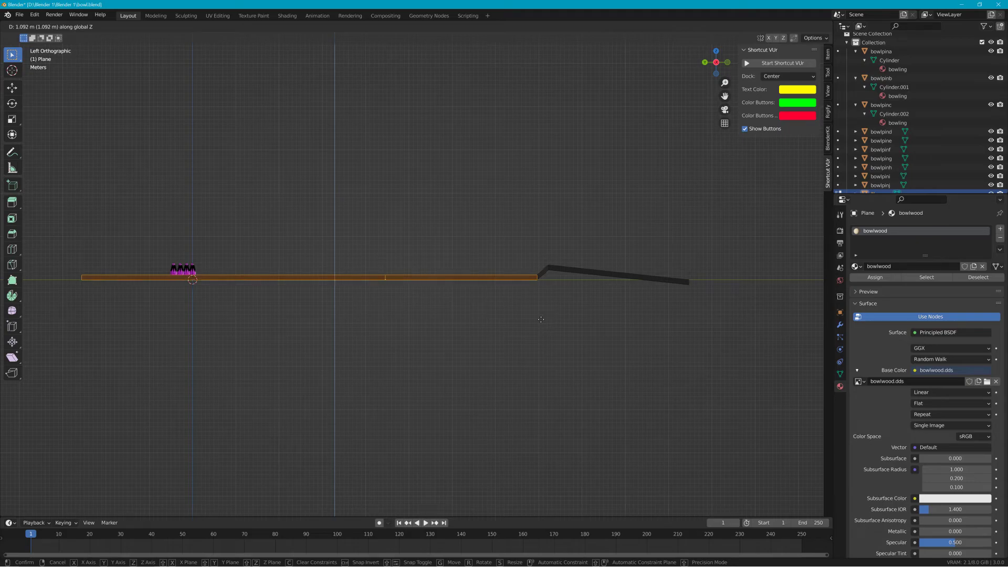
{"action": "left_click", "coordinate": [541, 319]}
{"action": "middle_click_drag", "start_coordinate": [539, 318], "coordinate": [522, 360]}
{"action": "scroll", "coordinate": [364, 181], "scroll_direction": "up", "scroll_amount": 6}
{"action": "scroll", "coordinate": [486, 257], "scroll_direction": "up", "scroll_amount": 3}
{"action": "middle_click_drag", "start_coordinate": [487, 258], "coordinate": [454, 244]}
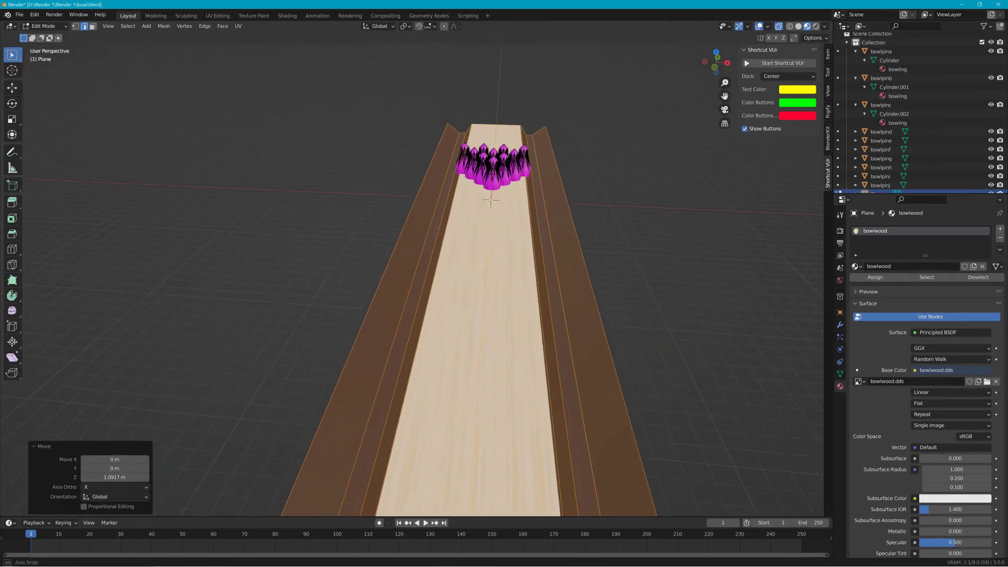
{"action": "scroll", "coordinate": [499, 198], "scroll_direction": "down", "scroll_amount": 4}
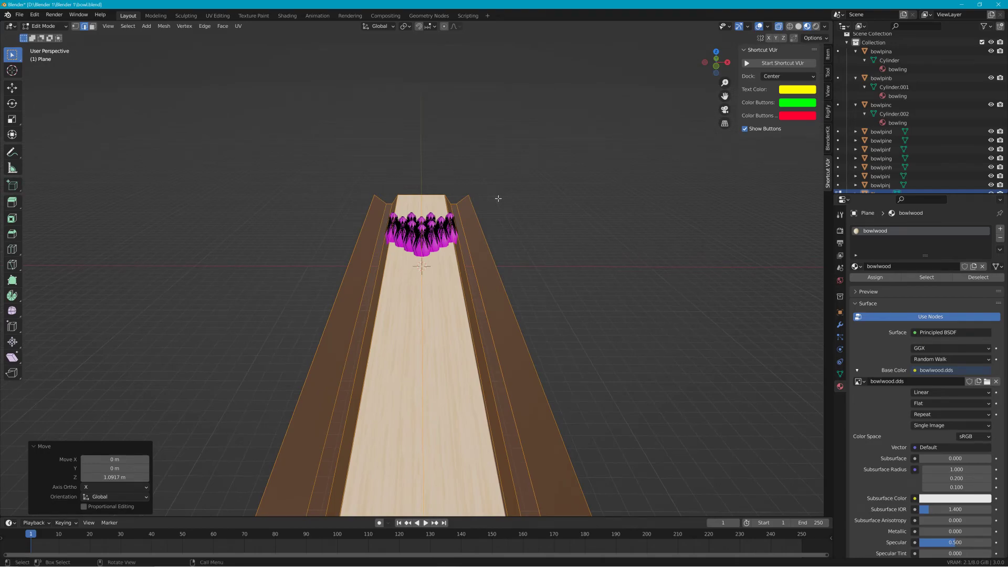
{"action": "key", "text": "g"}
{"action": "key", "text": "z"}
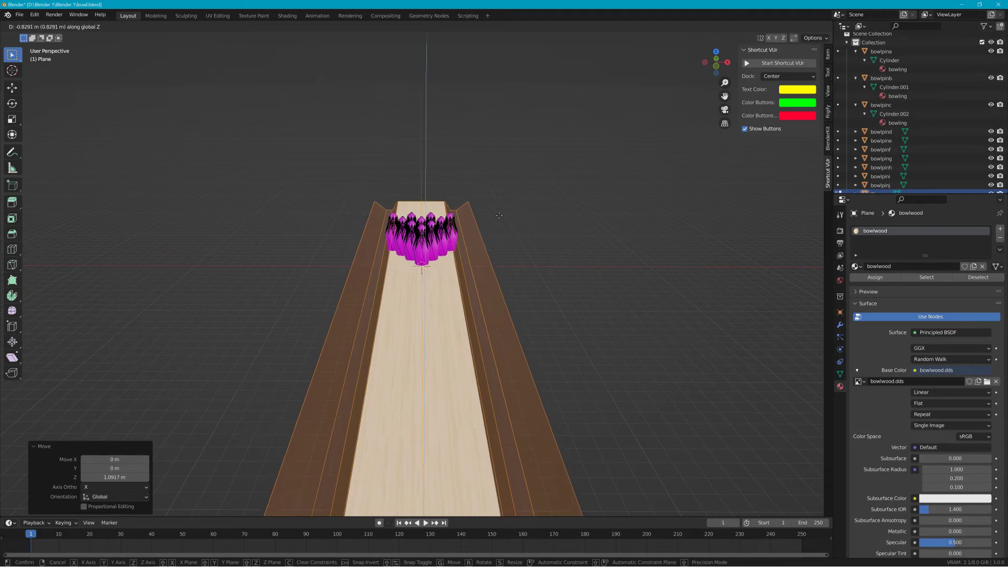
{"action": "right_click", "coordinate": [499, 208]}
Step: Widen the selected flat lane section by a factor of about 1.365 along global X
{"action": "key", "text": "s"}
{"action": "key", "text": "x"}
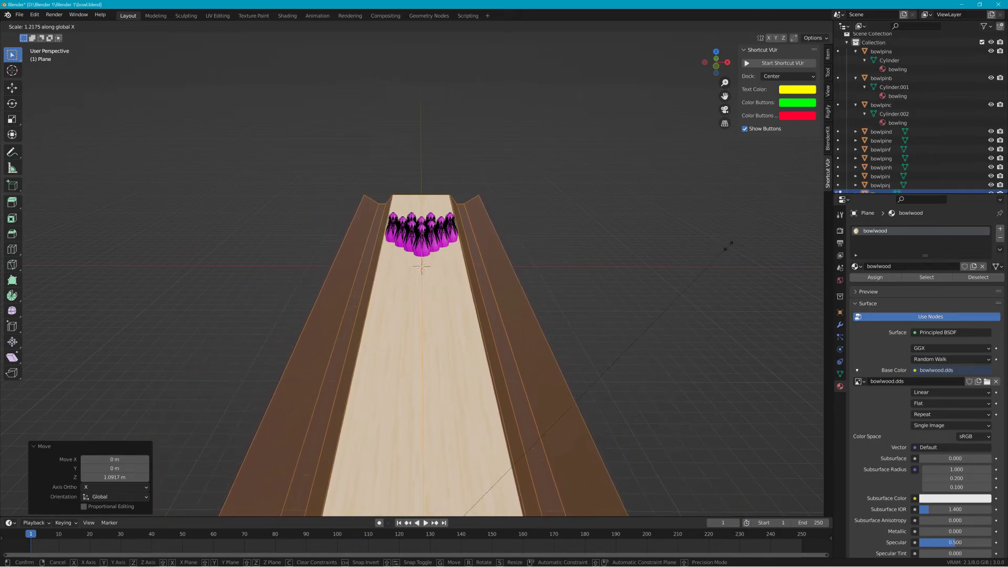
{"action": "left_click", "coordinate": [770, 215]}
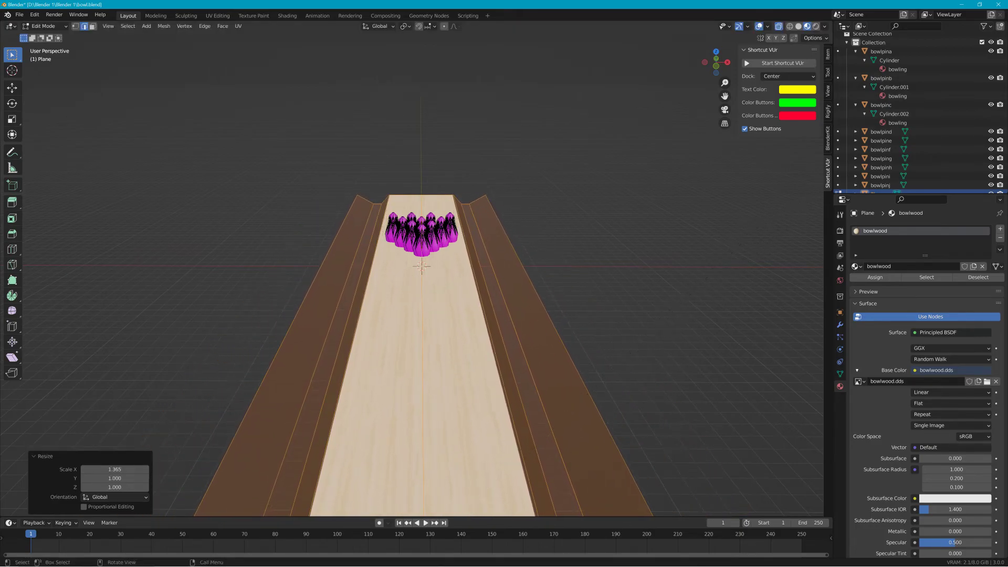
Step: Switch to the web browser, search Google for "bowling lane", examine the lane reference photos and return to Blender
{"action": "left_click", "coordinate": [172, 559]}
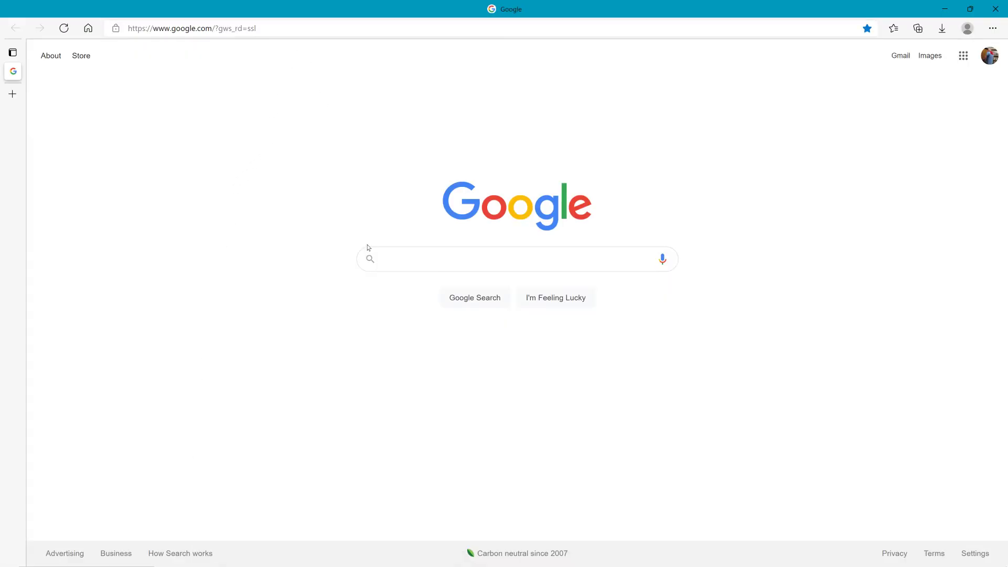
{"action": "type", "text": "bowling lane"}
{"action": "key", "text": "Return"}
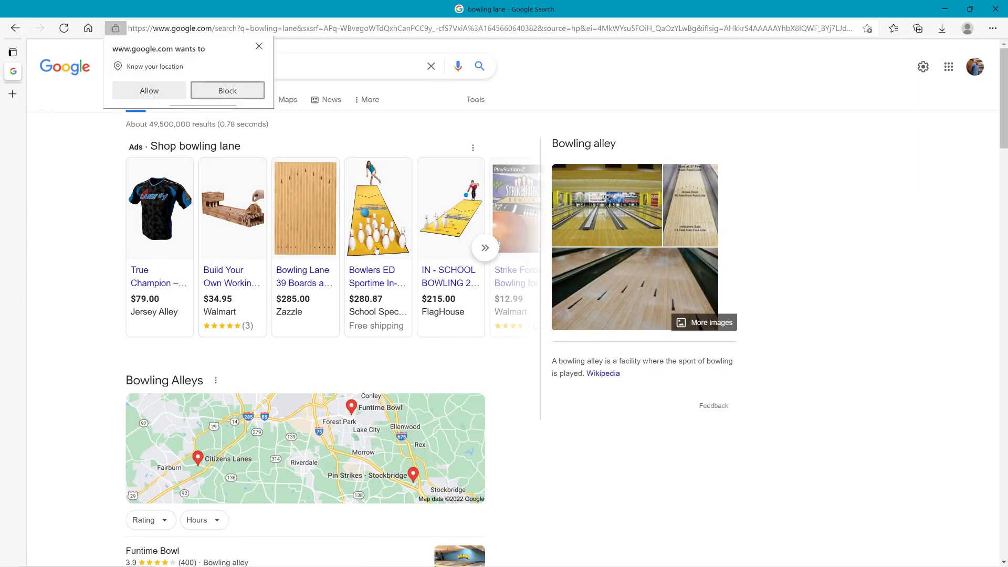
{"action": "left_click", "coordinate": [619, 223]}
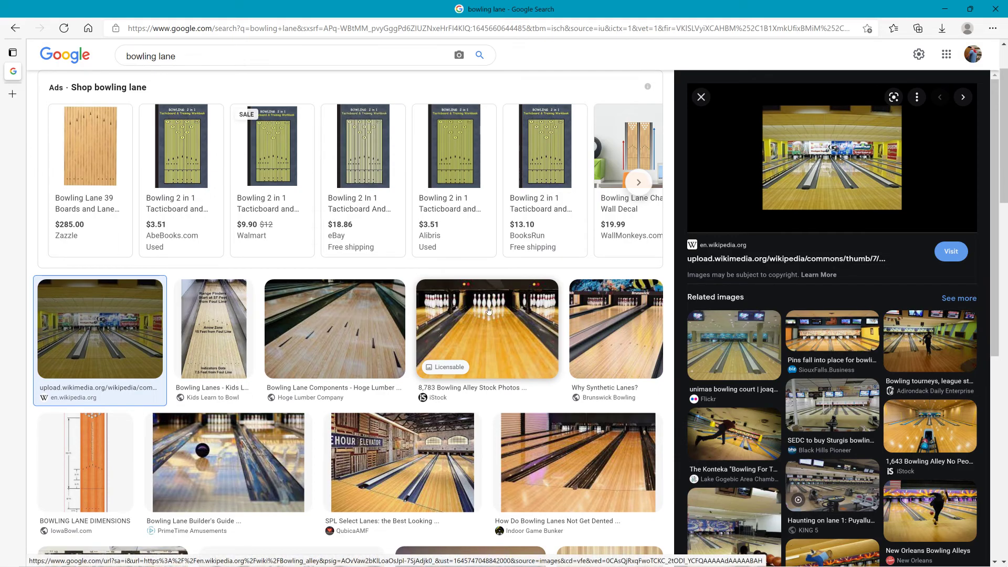
{"action": "left_click", "coordinate": [995, 9]}
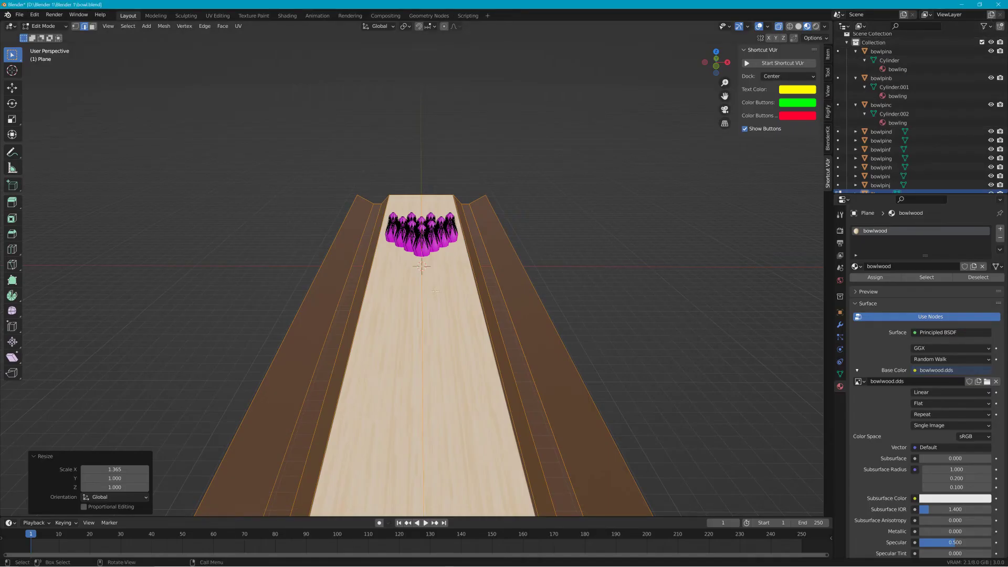
Step: Narrow the selected flat lane section to about 0.901 of its width along global X
{"action": "key", "text": "s"}
{"action": "key", "text": "x"}
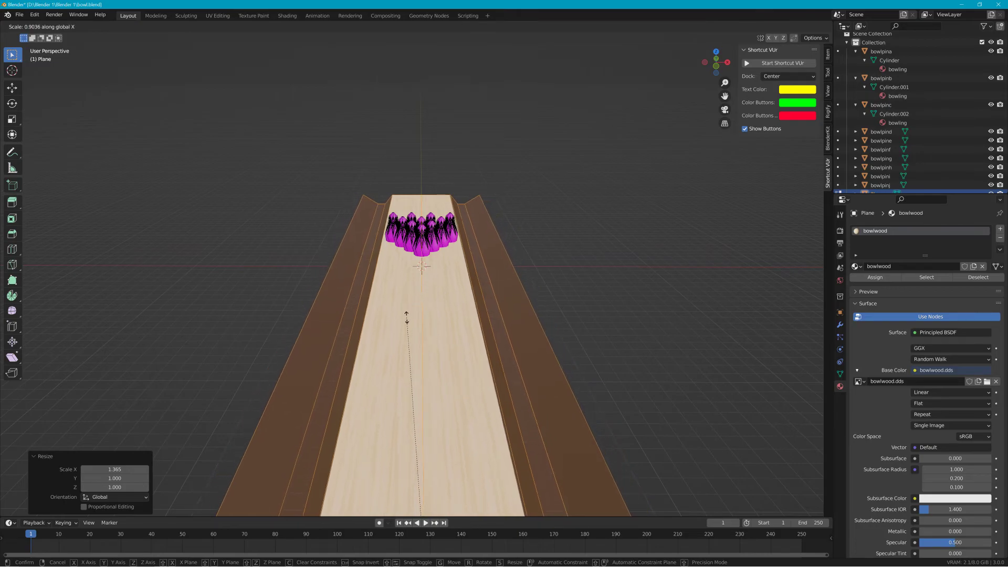
{"action": "left_click", "coordinate": [411, 318]}
{"action": "middle_click_drag", "start_coordinate": [411, 318], "coordinate": [592, 404]}
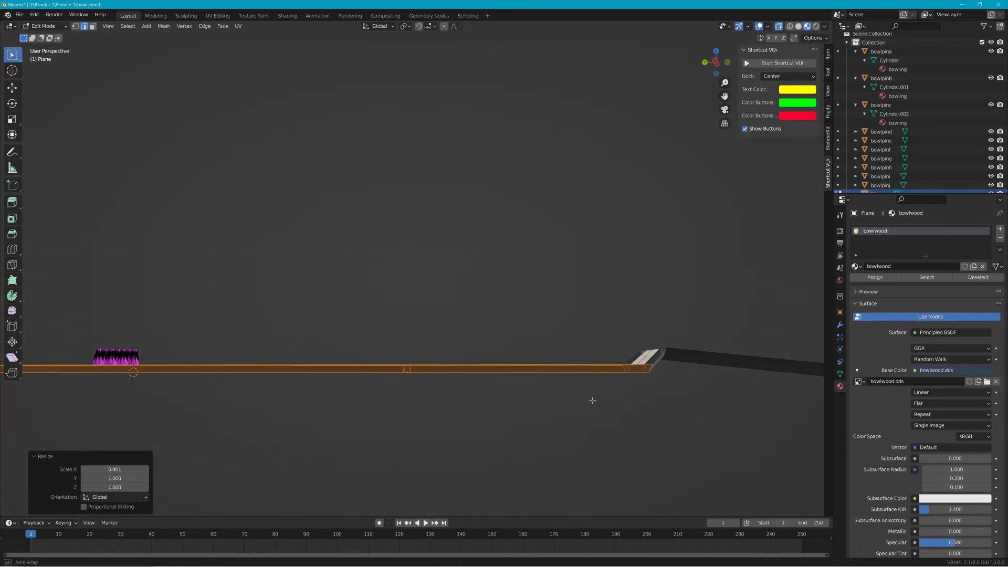
Step: Back in Object Mode, set the lane's origin to the 3D cursor and apply all its transforms
{"action": "key", "text": "Tab"}
{"action": "middle_click_drag", "start_coordinate": [336, 110], "coordinate": [388, 170]}
{"action": "left_click", "coordinate": [137, 25]}
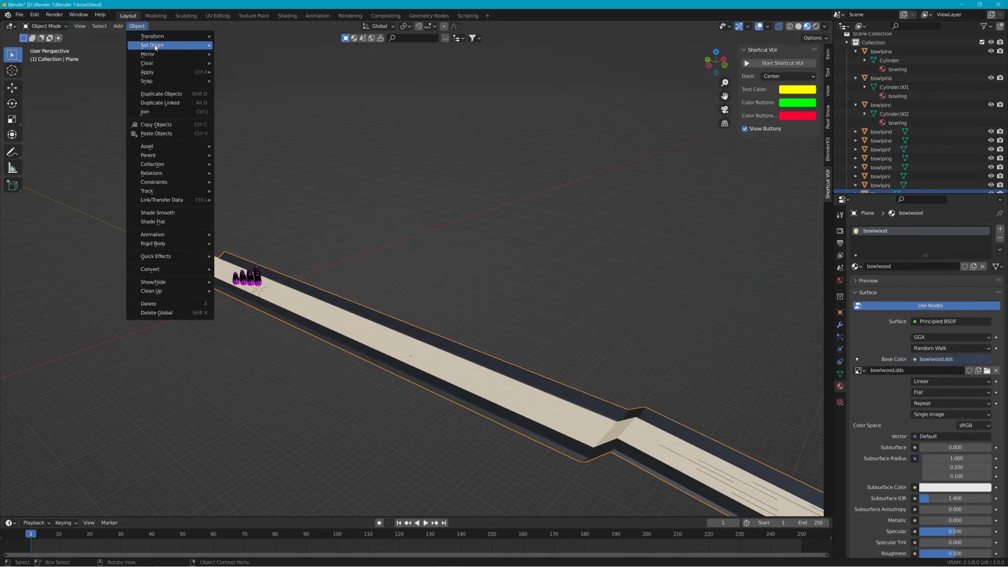
{"action": "mouse_move", "coordinate": [178, 45]}
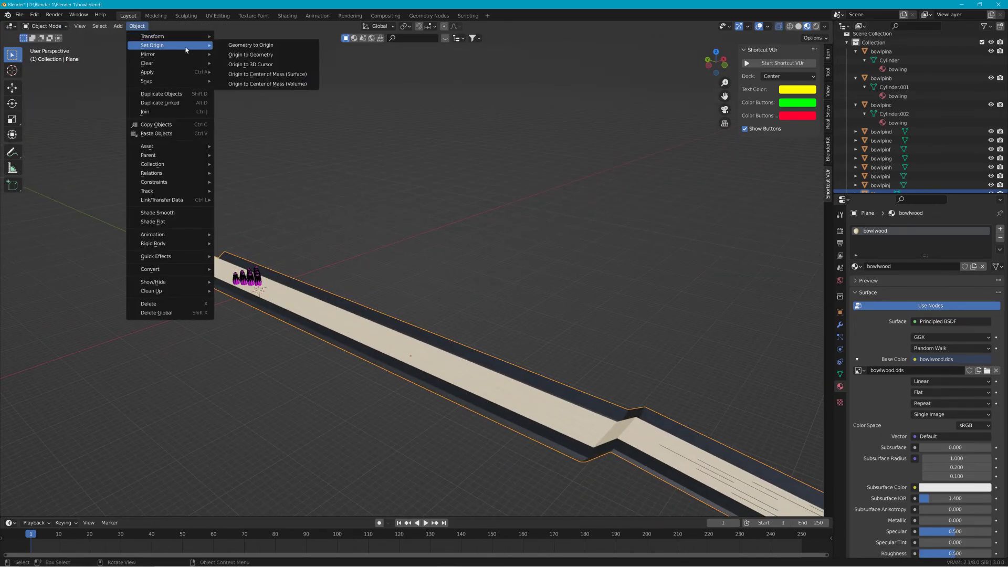
{"action": "left_click", "coordinate": [259, 65]}
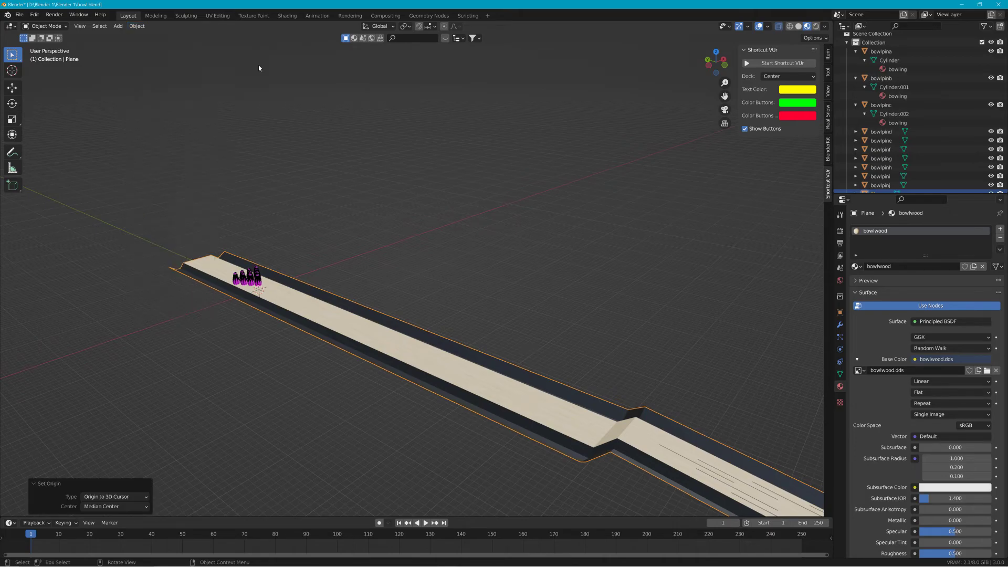
{"action": "left_click", "coordinate": [137, 26]}
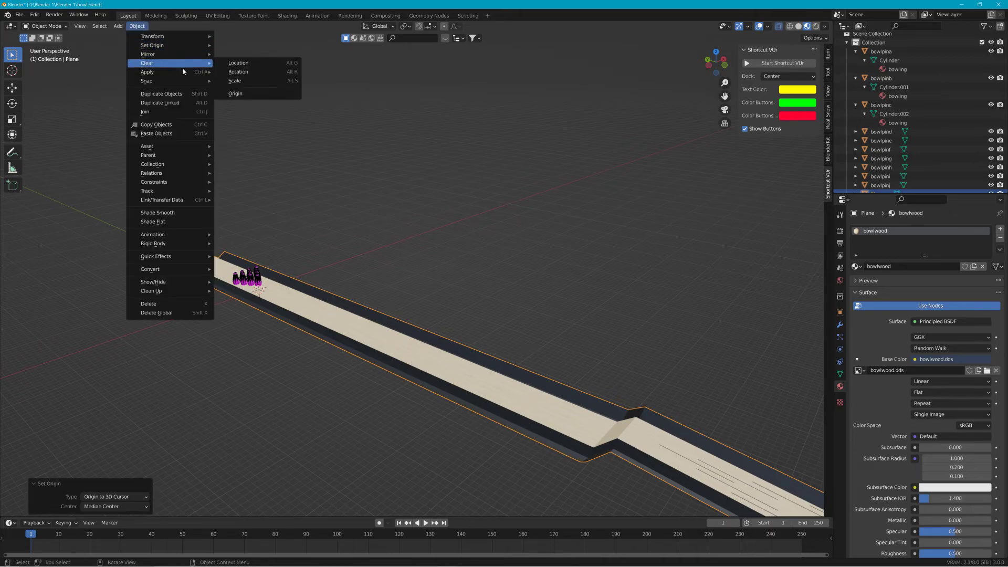
{"action": "mouse_move", "coordinate": [182, 73]}
{"action": "left_click", "coordinate": [253, 97]}
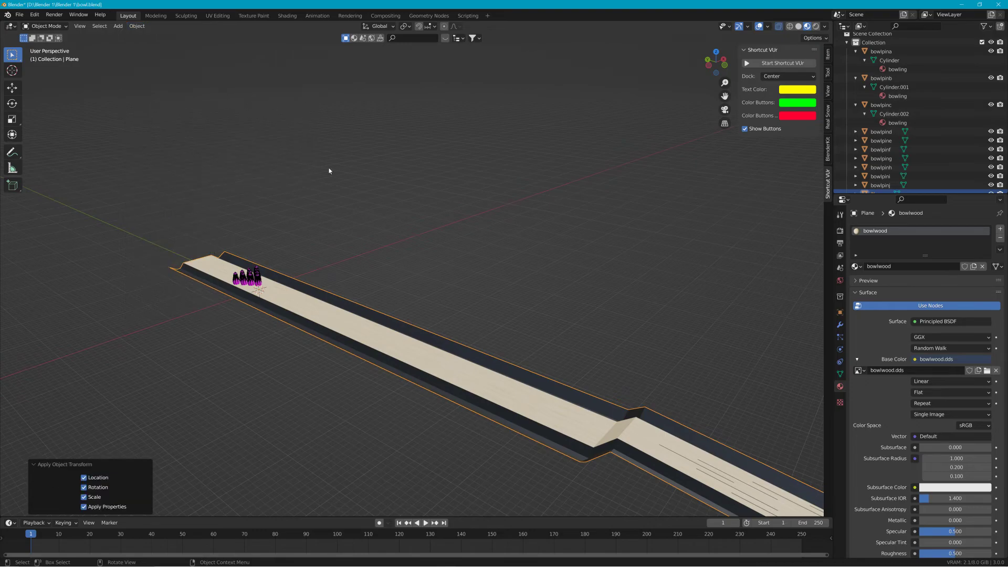
Step: Duplicate the lane in place and rename the copy Colmesh-1
{"action": "key", "text": "shift+d"}
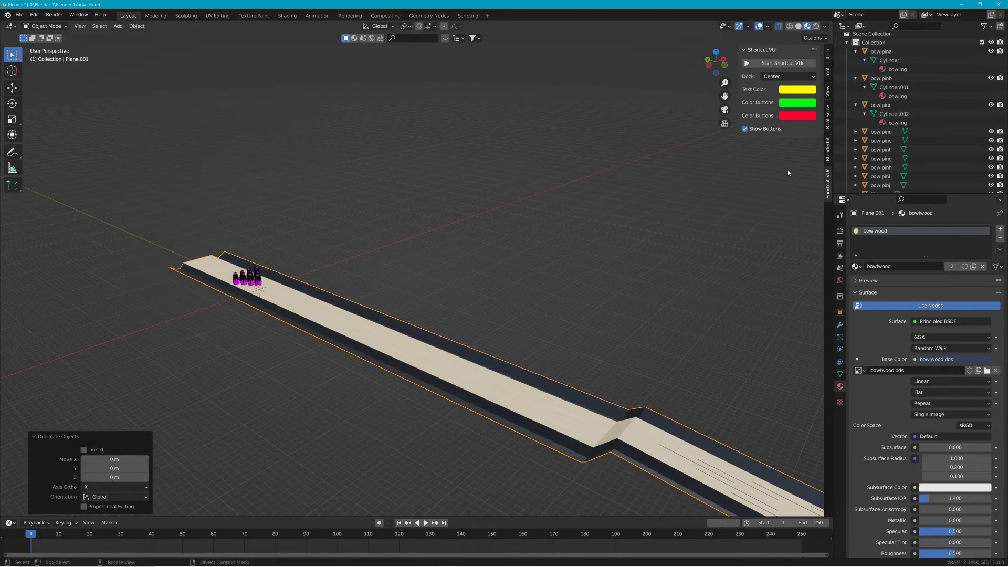
{"action": "scroll", "coordinate": [892, 157], "scroll_direction": "down", "scroll_amount": 1}
{"action": "double_click", "coordinate": [882, 185]}
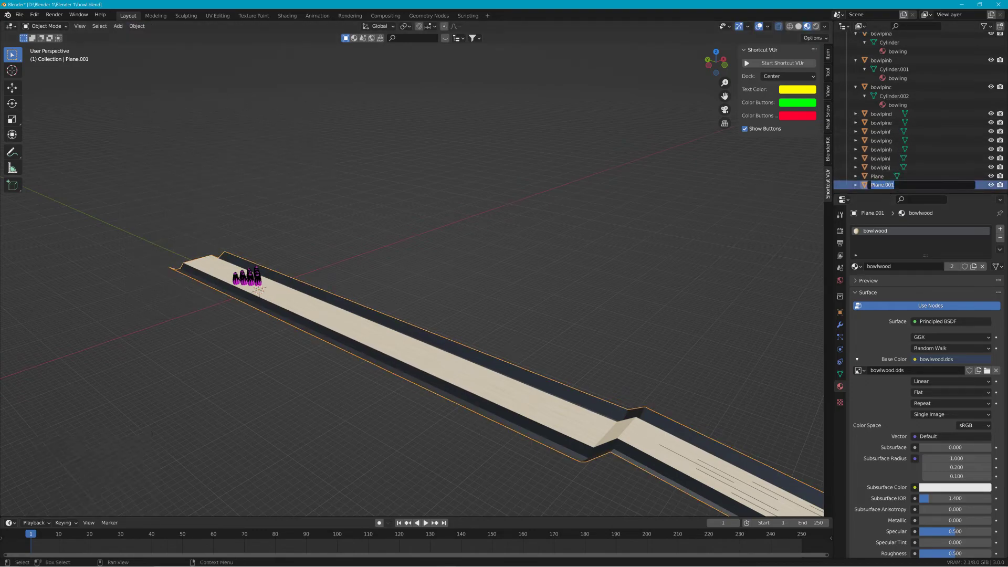
{"action": "type", "text": "Colmesh-1"}
{"action": "key", "text": "Return"}
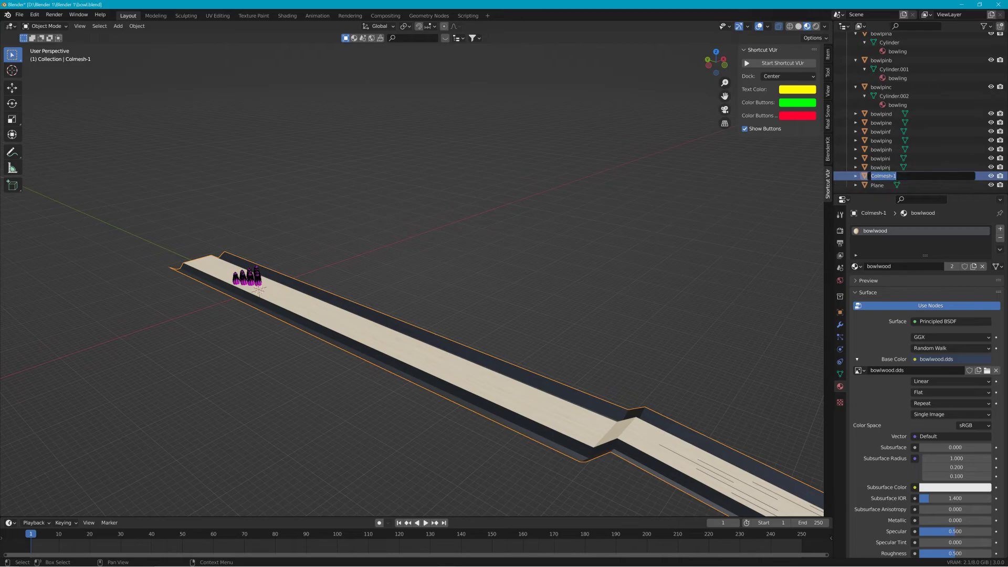
Step: Rename the original lane object, Plane, as Bowlwood
{"action": "double_click", "coordinate": [877, 185]}
{"action": "type", "text": "Bowlwood"}
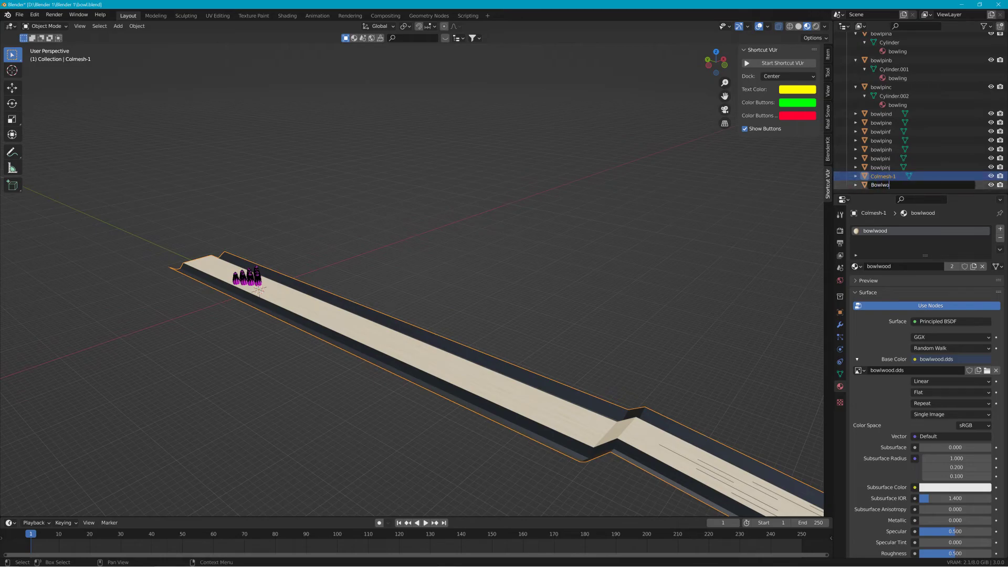
{"action": "key", "text": "Return"}
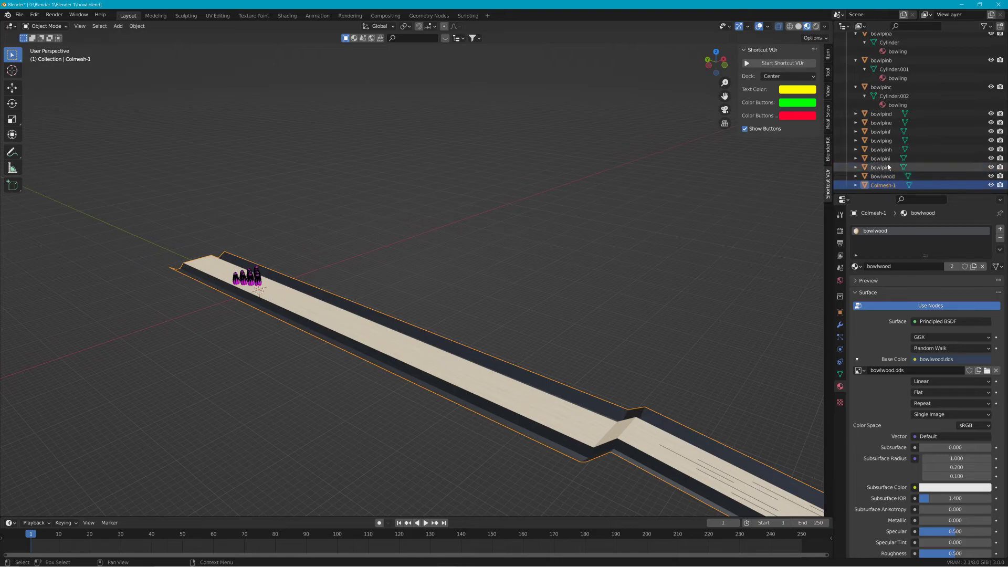
Step: Delete all the bowling pin objects, bowlpina through bowlpinj, keeping only Bowlwood and Colmesh-1
{"action": "left_click", "coordinate": [887, 167]}
{"action": "key", "text": "Delete"}
{"action": "left_click", "coordinate": [887, 167]}
{"action": "key", "text": "Delete"}
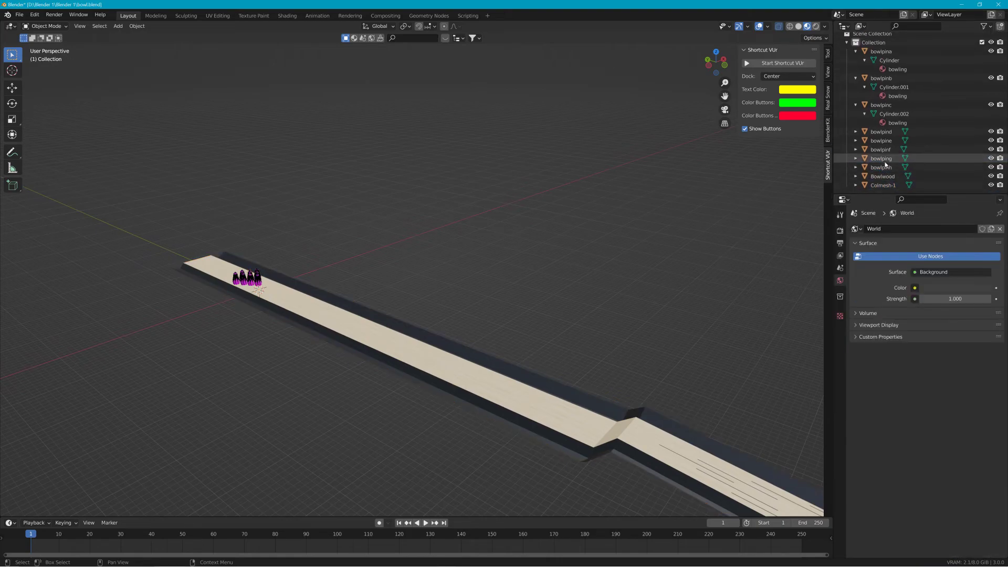
{"action": "left_click", "coordinate": [885, 165]}
{"action": "key", "text": "Delete"}
{"action": "left_click", "coordinate": [884, 161]}
{"action": "key", "text": "Delete"}
{"action": "left_click", "coordinate": [883, 153]}
{"action": "key", "text": "Delete"}
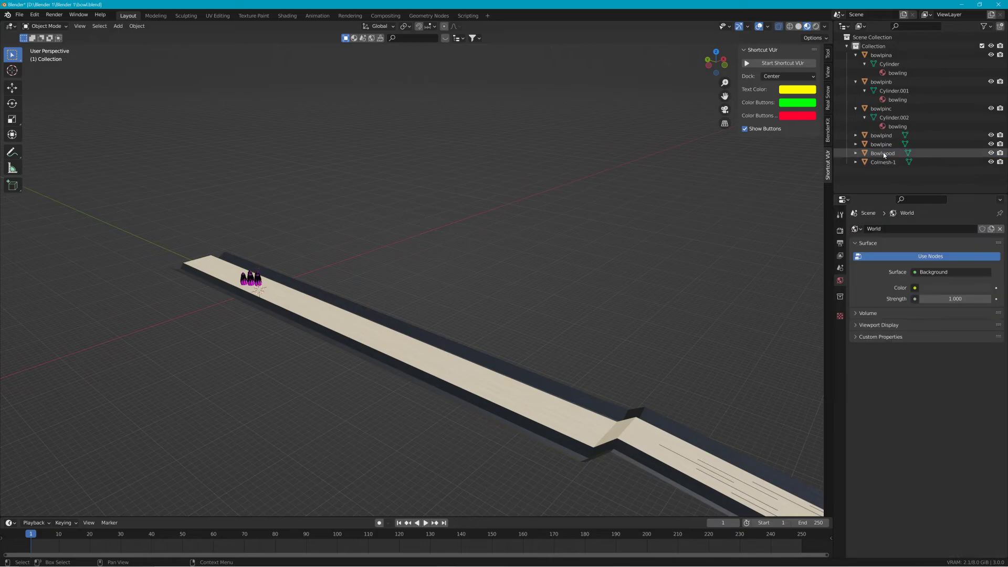
{"action": "left_click", "coordinate": [883, 146]}
{"action": "key", "text": "Delete"}
{"action": "left_click", "coordinate": [882, 136]}
{"action": "key", "text": "Delete"}
{"action": "left_click", "coordinate": [881, 108]}
{"action": "key", "text": "Delete"}
{"action": "left_click", "coordinate": [881, 82]}
{"action": "key", "text": "Delete"}
{"action": "left_click", "coordinate": [879, 55]}
{"action": "key", "text": "Delete"}
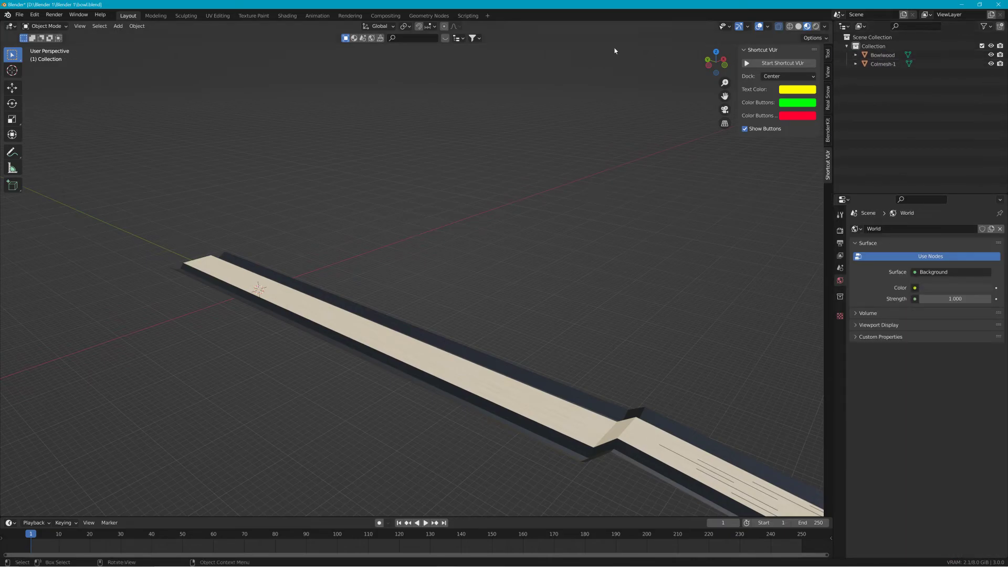
Step: Add two plain axes empties at the world origin
{"action": "left_click", "coordinate": [118, 26]}
{"action": "mouse_move", "coordinate": [165, 126]}
{"action": "left_click", "coordinate": [212, 125]}
{"action": "left_click", "coordinate": [118, 25]}
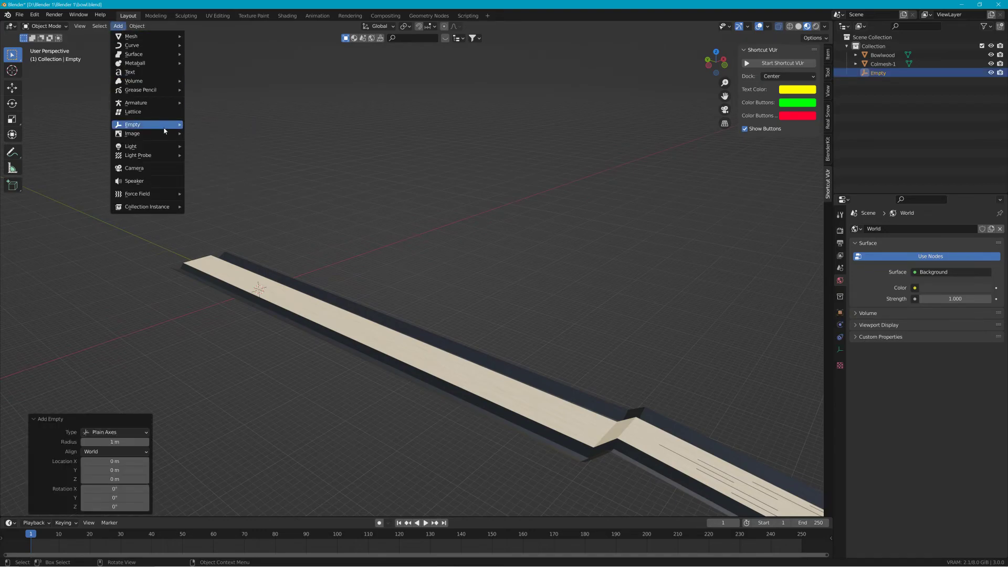
{"action": "left_click", "coordinate": [211, 124]}
Step: Rename the two empties base00 and start01, and select start01
{"action": "double_click", "coordinate": [878, 72]}
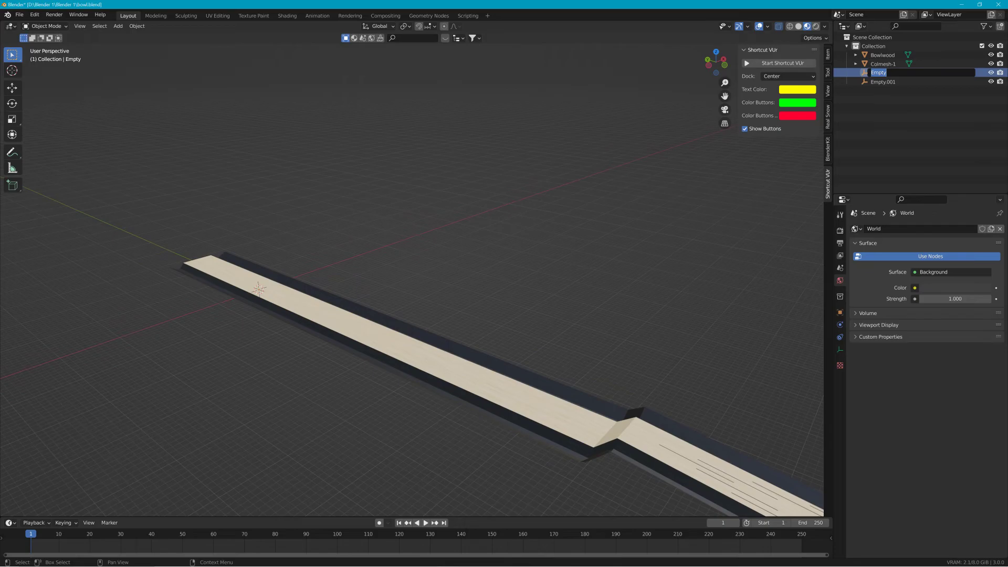
{"action": "type", "text": "base00"}
{"action": "key", "text": "Tab"}
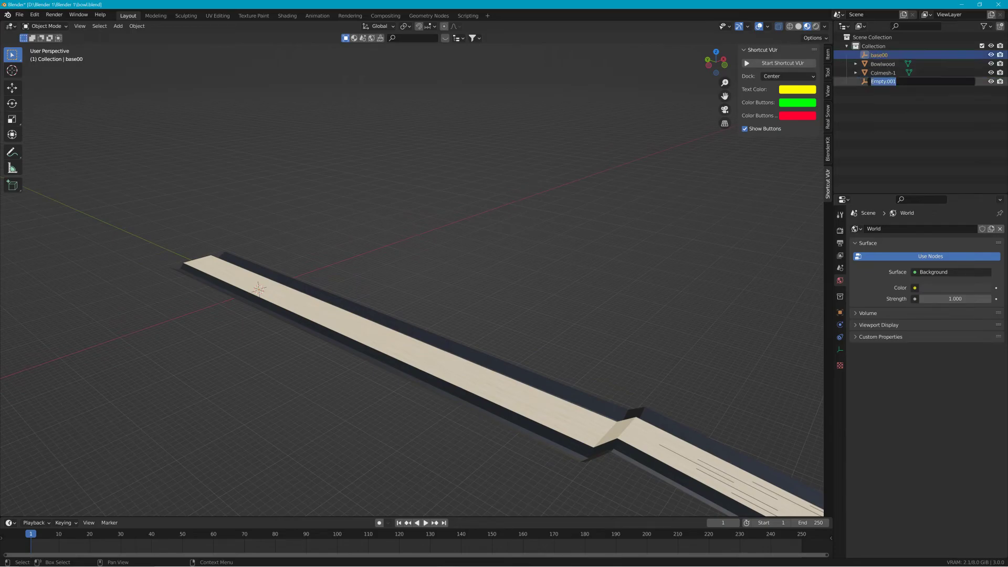
{"action": "type", "text": "start01"}
{"action": "key", "text": "Return"}
{"action": "left_click", "coordinate": [887, 83]}
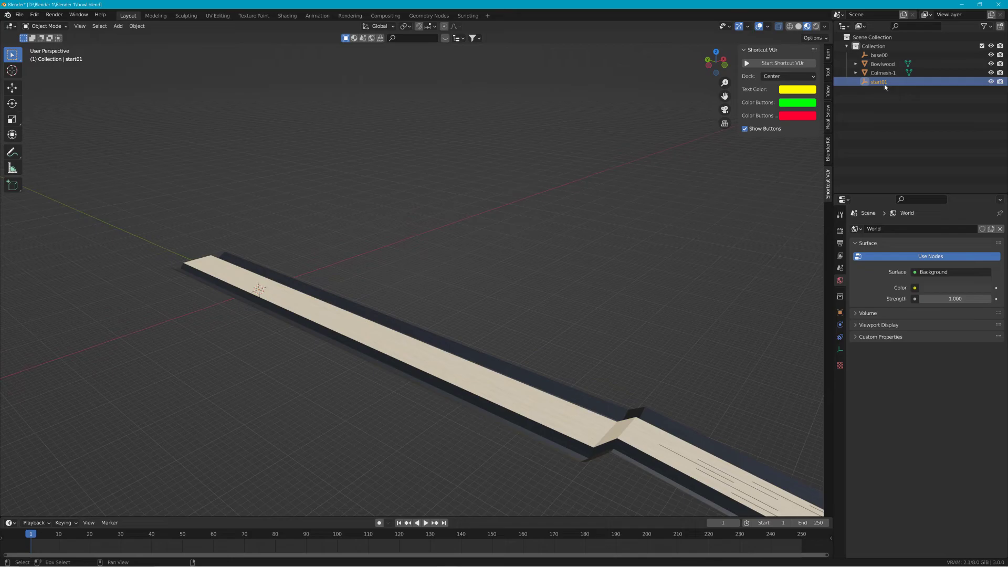
Step: Parent the start01 empty to base00, and nest Bowlwood and Colmesh-1 together under start01
{"action": "left_click_drag", "start_coordinate": [879, 84], "coordinate": [892, 61]}
{"action": "left_click", "coordinate": [857, 55]}
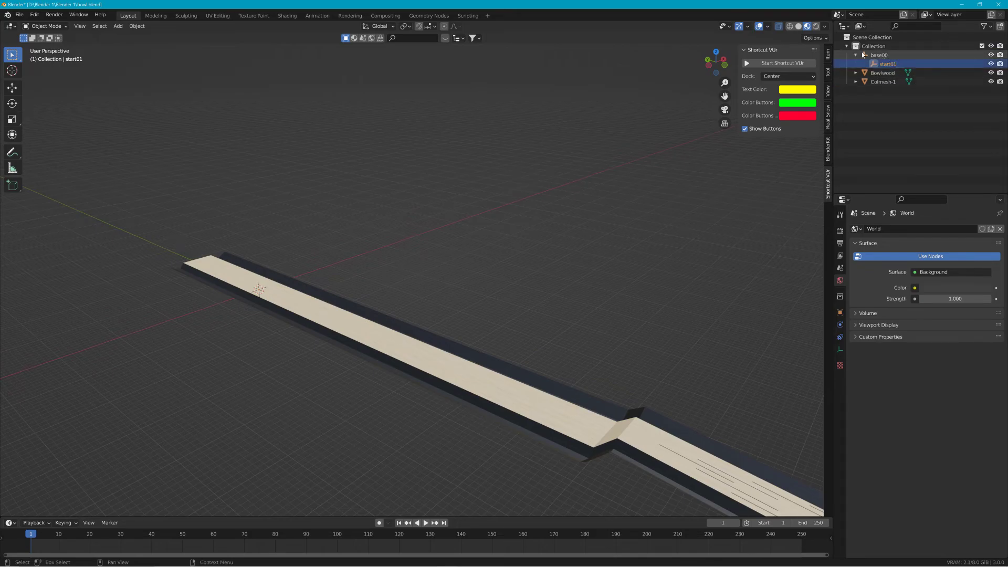
{"action": "left_click", "coordinate": [883, 81]}
{"action": "left_click", "coordinate": [882, 73], "text": "ctrl"}
{"action": "left_click_drag", "start_coordinate": [883, 73], "coordinate": [893, 65]}
{"action": "left_click", "coordinate": [865, 63]}
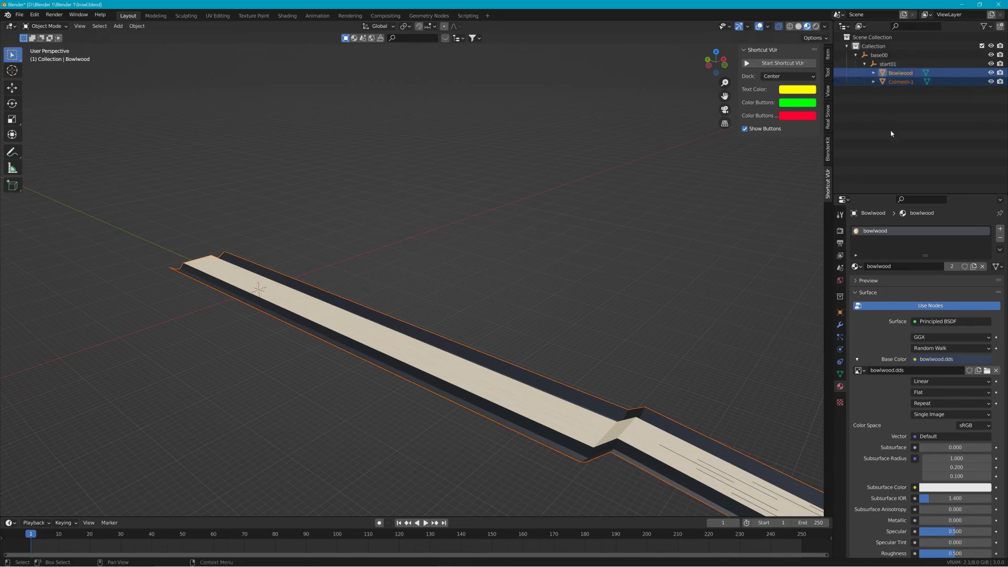
Step: Start a Collada export and create a folder named Bowling in D:\Blender 1\Blender 1
{"action": "left_click", "coordinate": [19, 15]}
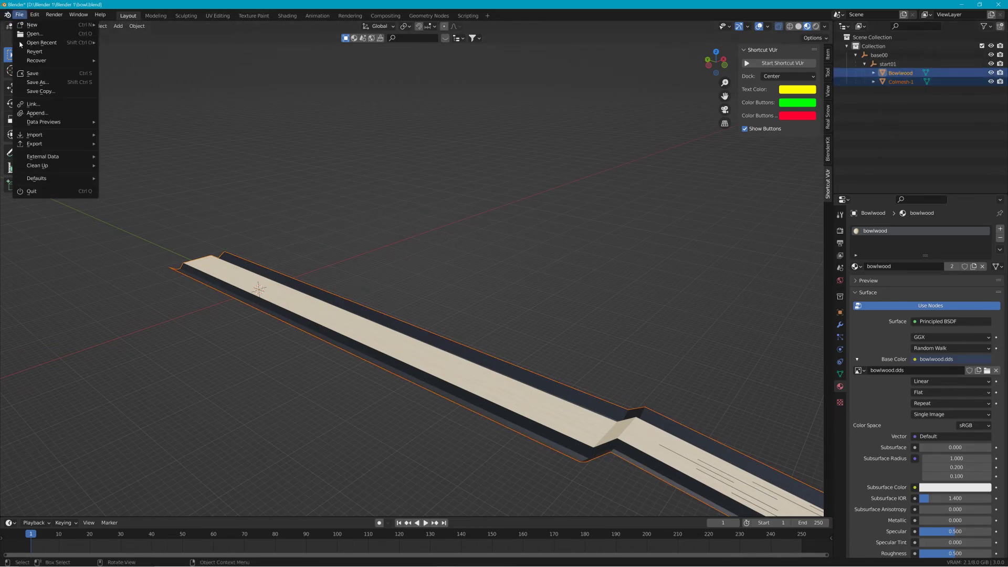
{"action": "mouse_move", "coordinate": [52, 134]}
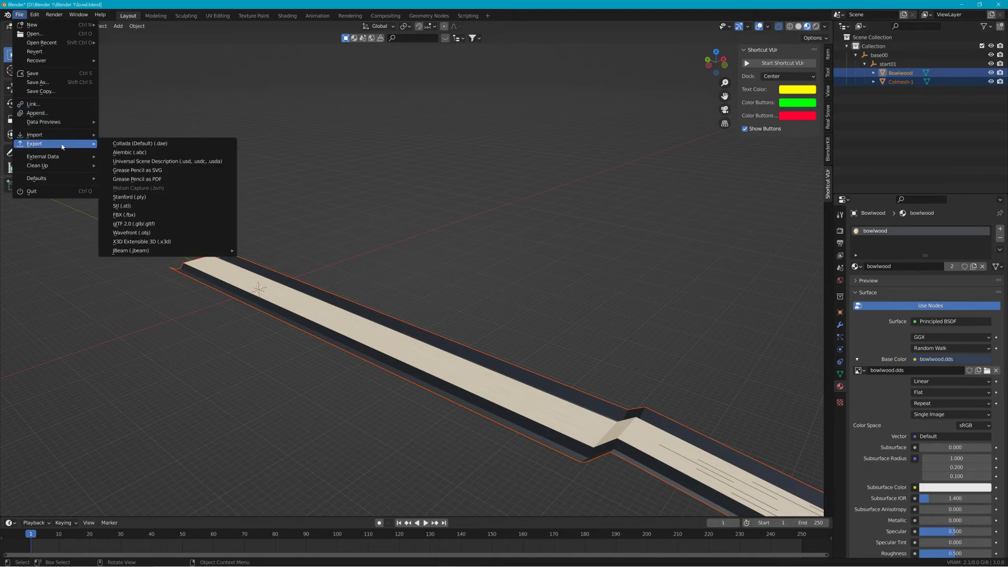
{"action": "left_click", "coordinate": [137, 147]}
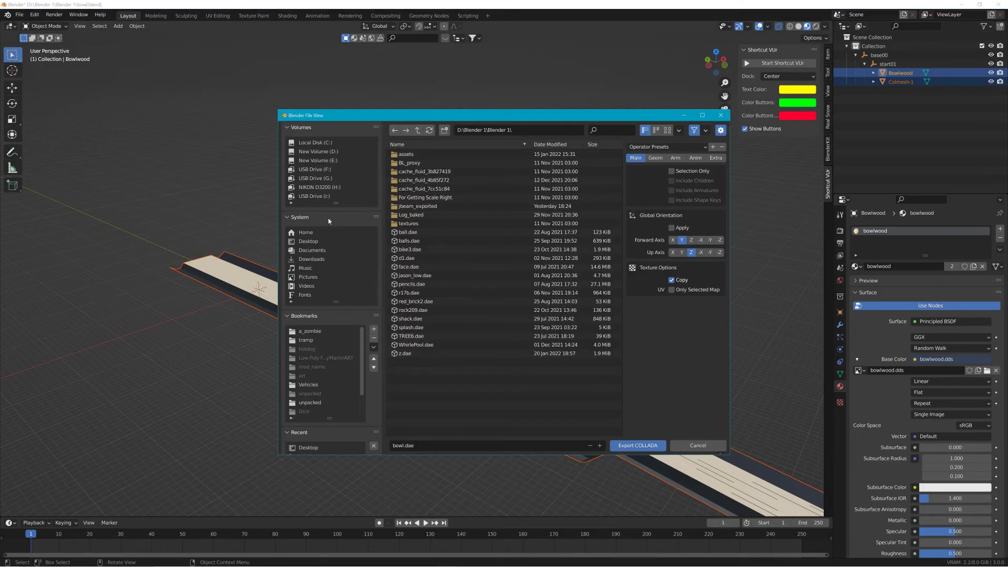
{"action": "left_click", "coordinate": [444, 130]}
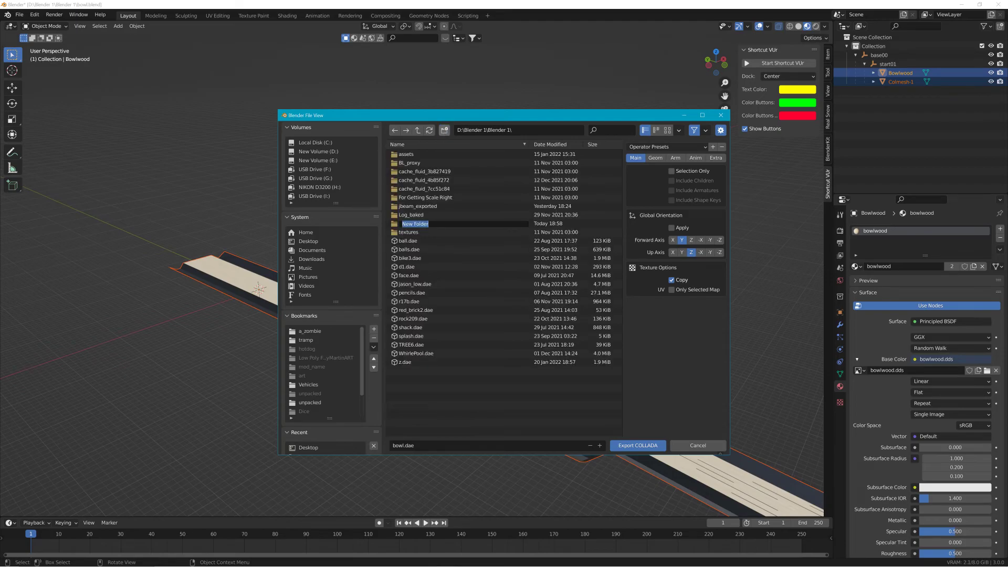
{"action": "type", "text": "Bowling"}
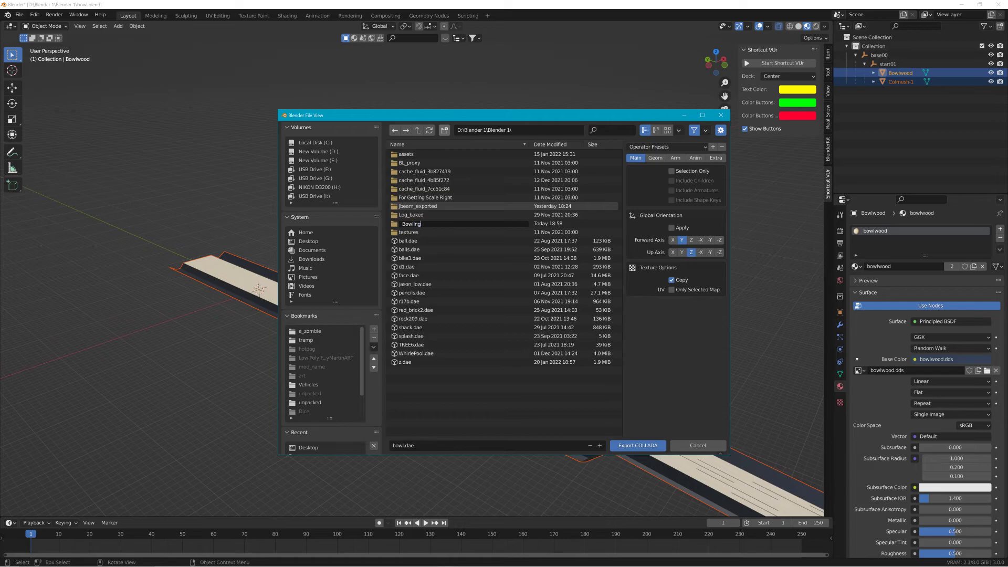
{"action": "key", "text": "Return"}
{"action": "key", "text": "a"}
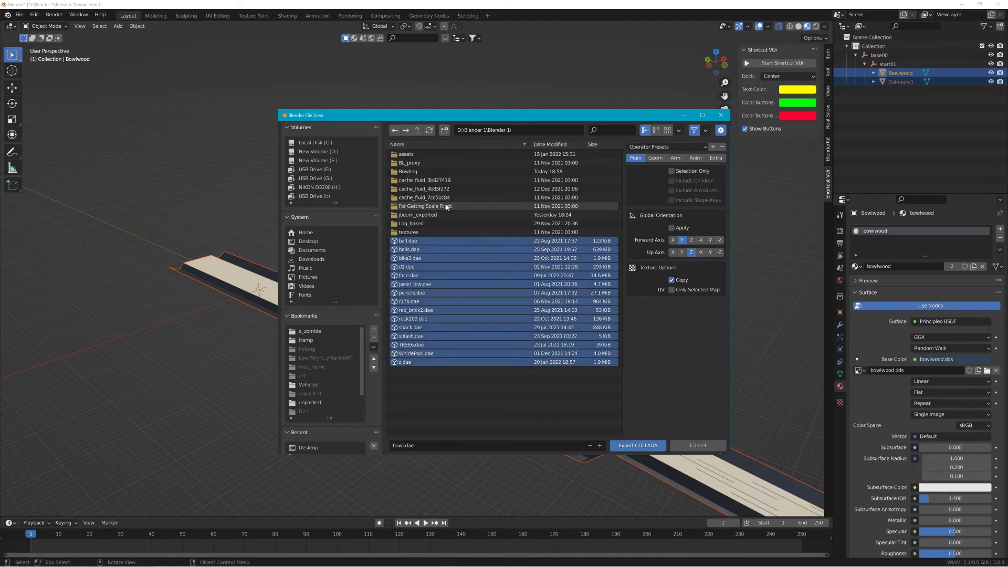
{"action": "left_click", "coordinate": [529, 399]}
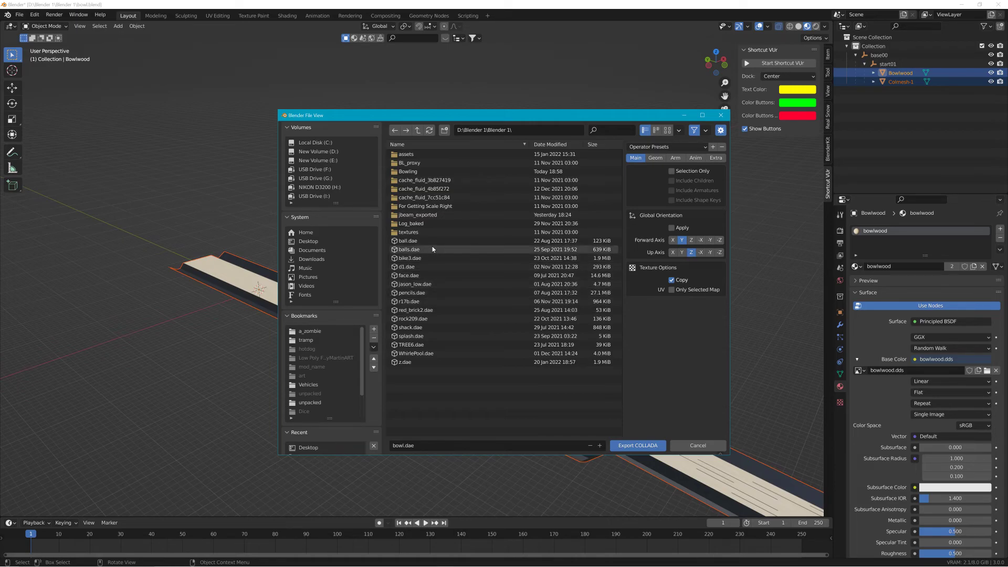
{"action": "key", "text": "Return"}
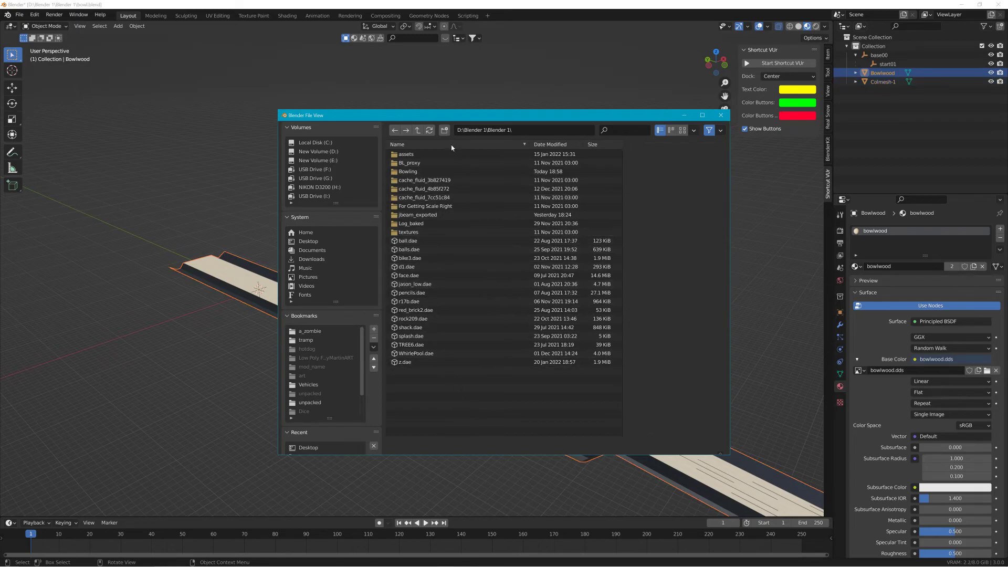
Step: Create a folder named Bowling Lane on the Desktop, look inside it, and close the file browser
{"action": "left_click", "coordinate": [314, 241]}
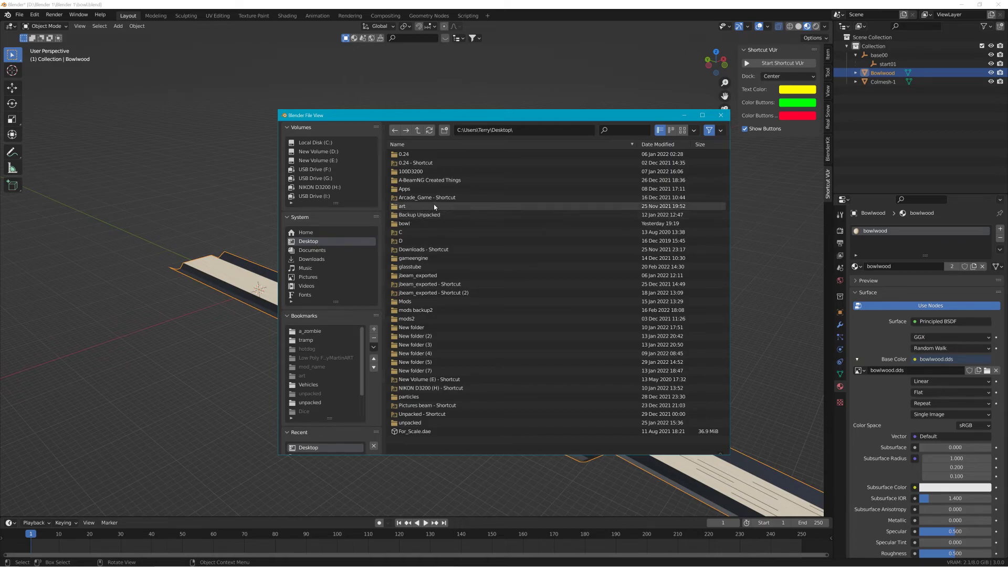
{"action": "left_click", "coordinate": [444, 129]}
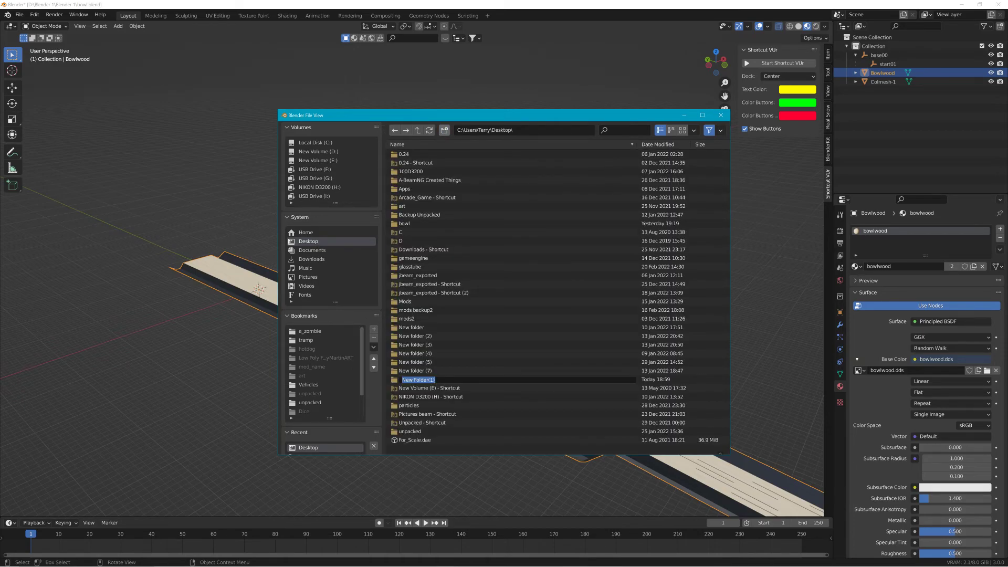
{"action": "type", "text": "Bowlinbg"}
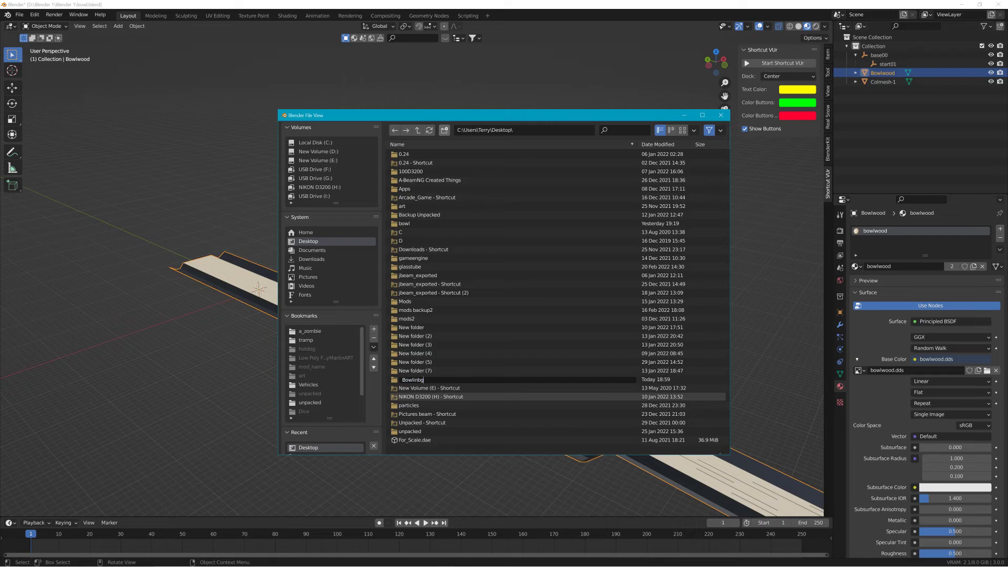
{"action": "key", "text": "BackSpace"}
{"action": "key", "text": "BackSpace"}
{"action": "type", "text": "g Lan"}
{"action": "key", "text": "Return"}
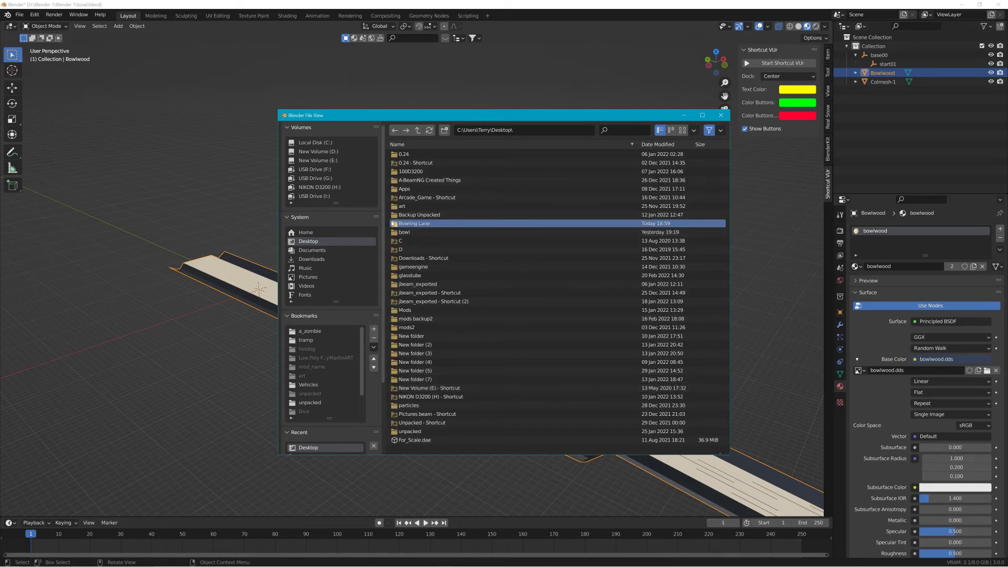
{"action": "left_click", "coordinate": [393, 225]}
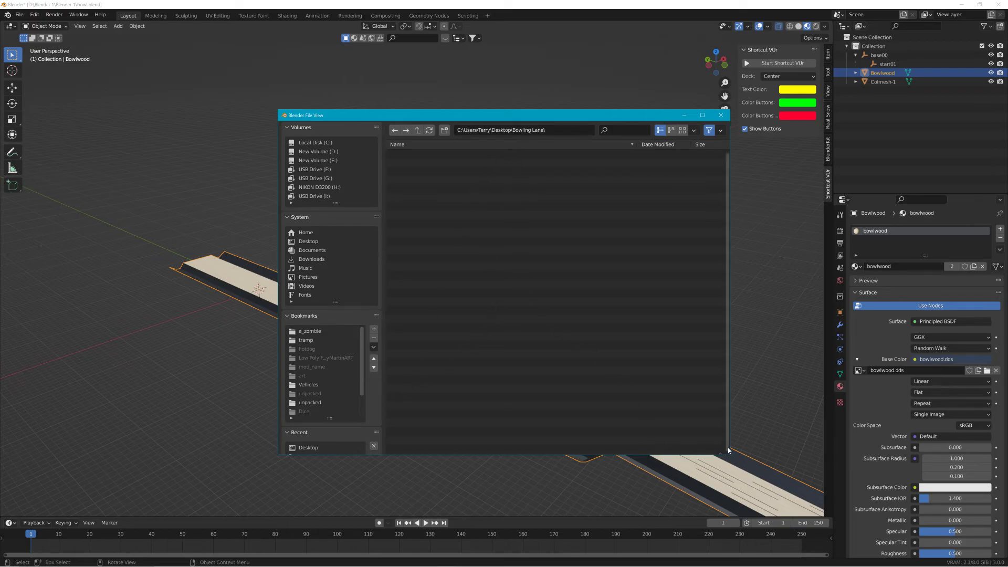
{"action": "left_click_drag", "start_coordinate": [729, 455], "coordinate": [746, 492]}
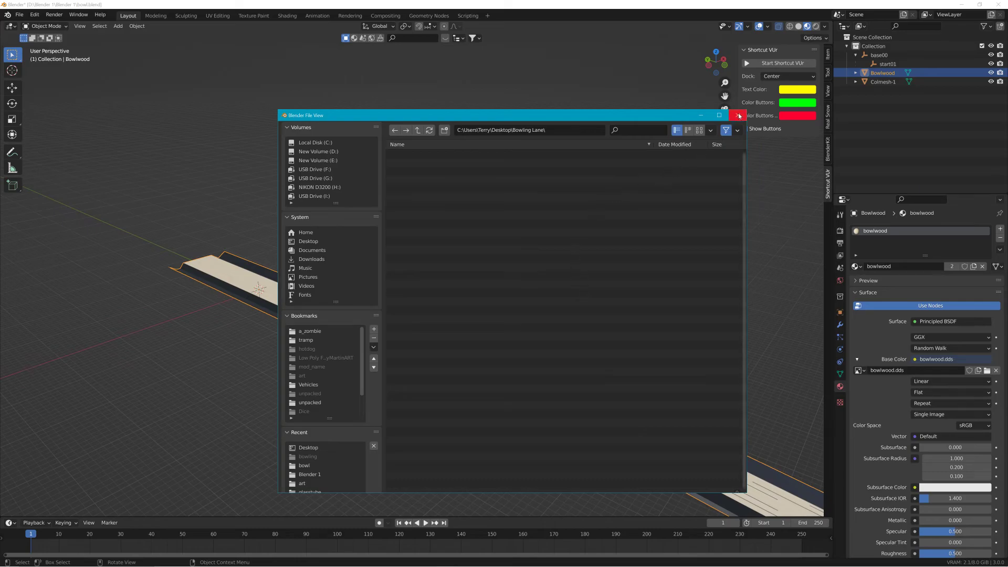
{"action": "key", "text": "Escape"}
Step: Export the scene as the Collada file Bowling_Lane into the Desktop's Bowling Lane folder
{"action": "left_click", "coordinate": [19, 14]}
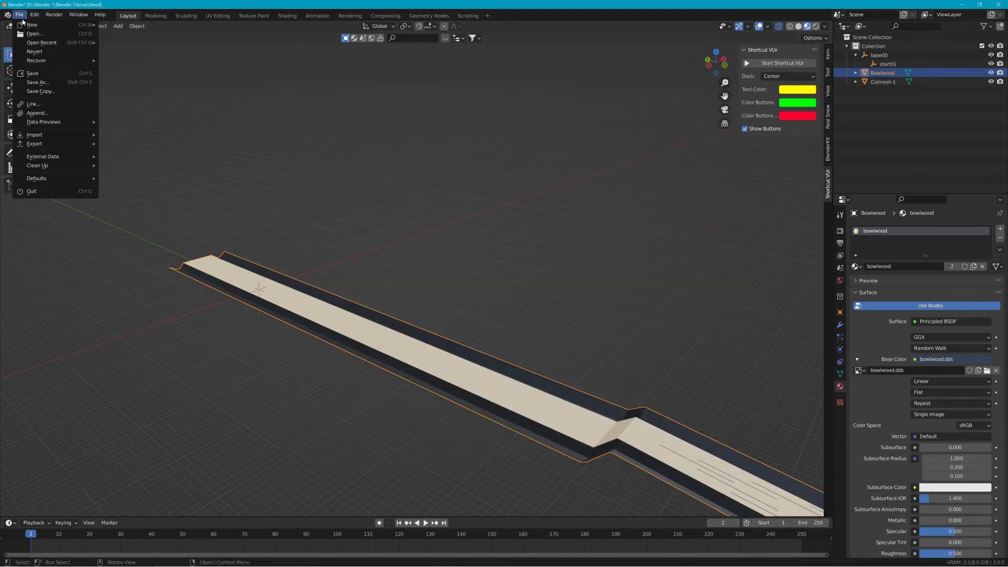
{"action": "mouse_move", "coordinate": [82, 146]}
{"action": "left_click", "coordinate": [133, 144]}
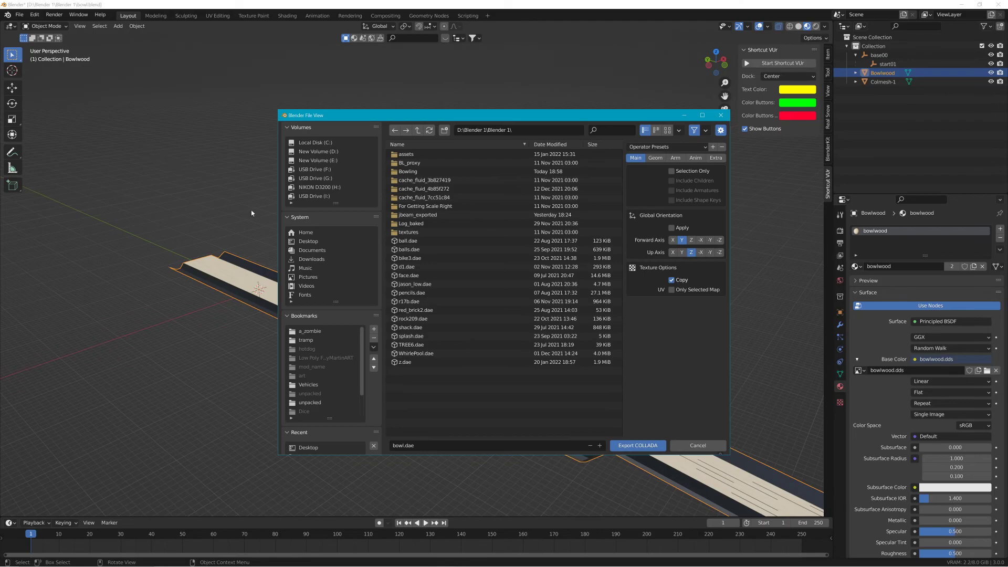
{"action": "left_click", "coordinate": [307, 241]}
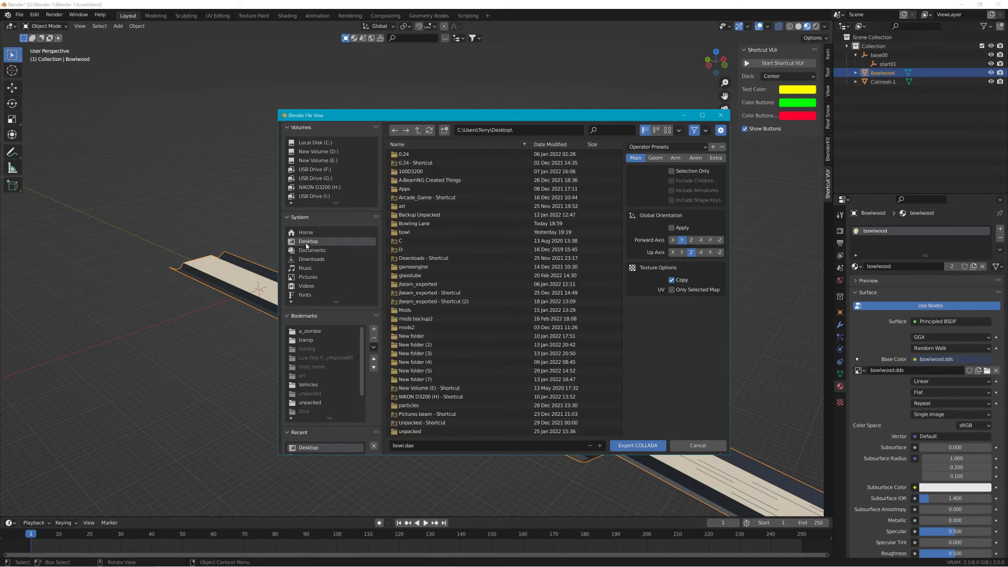
{"action": "double_click", "coordinate": [426, 224]}
{"action": "left_click", "coordinate": [439, 445]}
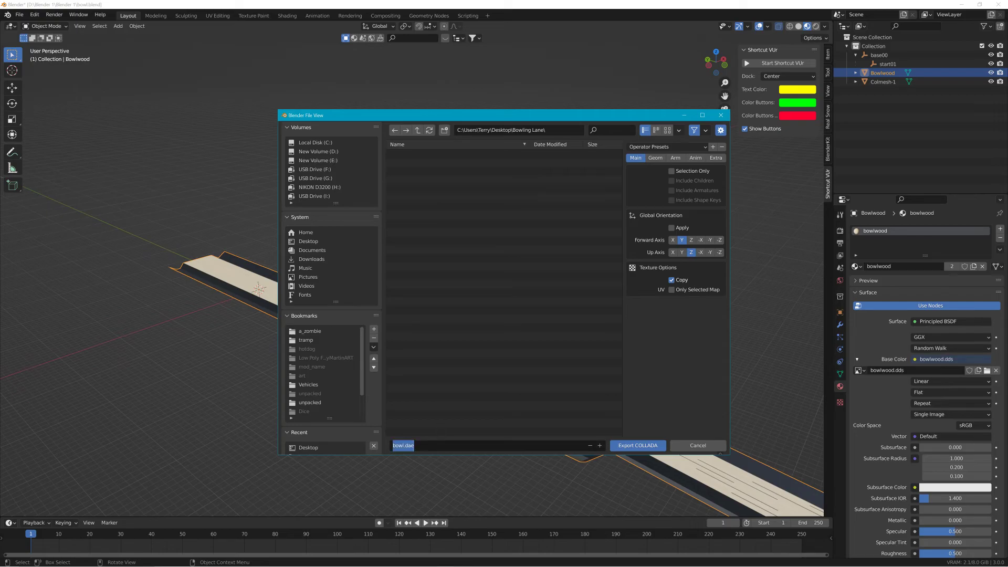
{"action": "type", "text": "Bowling_Lane"}
{"action": "left_click", "coordinate": [635, 447]}
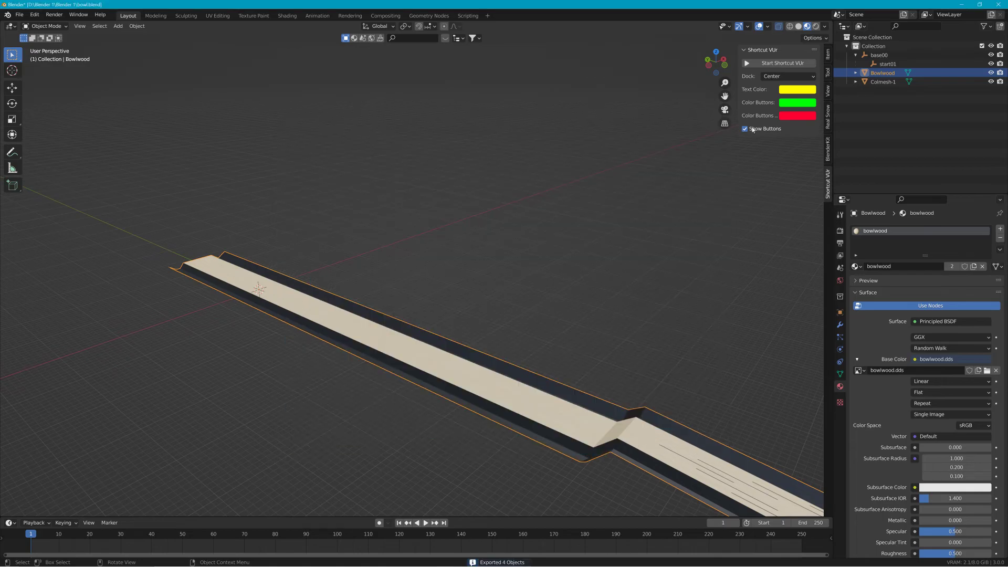
Step: Copy main.materials.json from the Windows desktop into the Bowling Lane folder and open the copy in Notepad++
{"action": "left_click", "coordinate": [953, 6]}
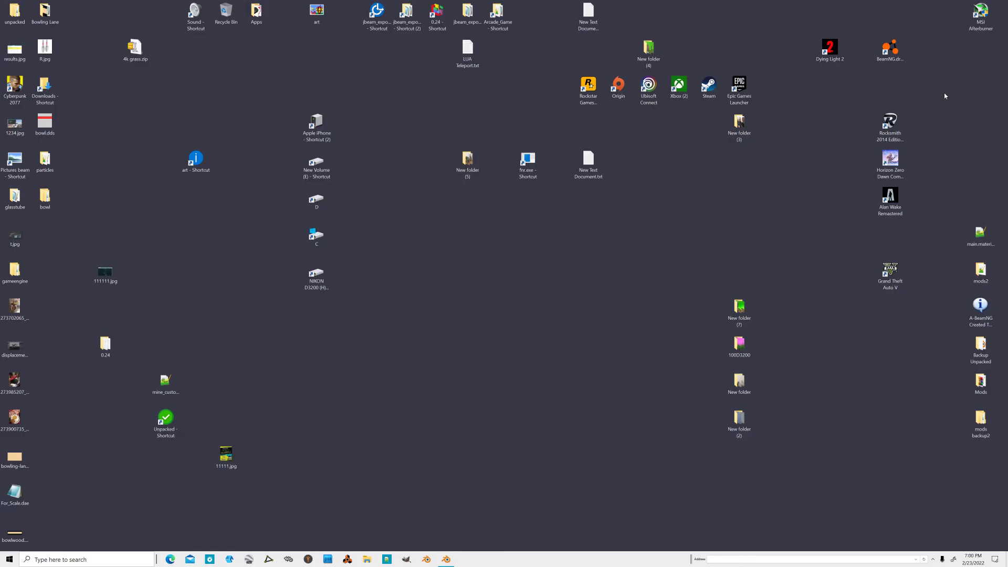
{"action": "right_click", "coordinate": [980, 233]}
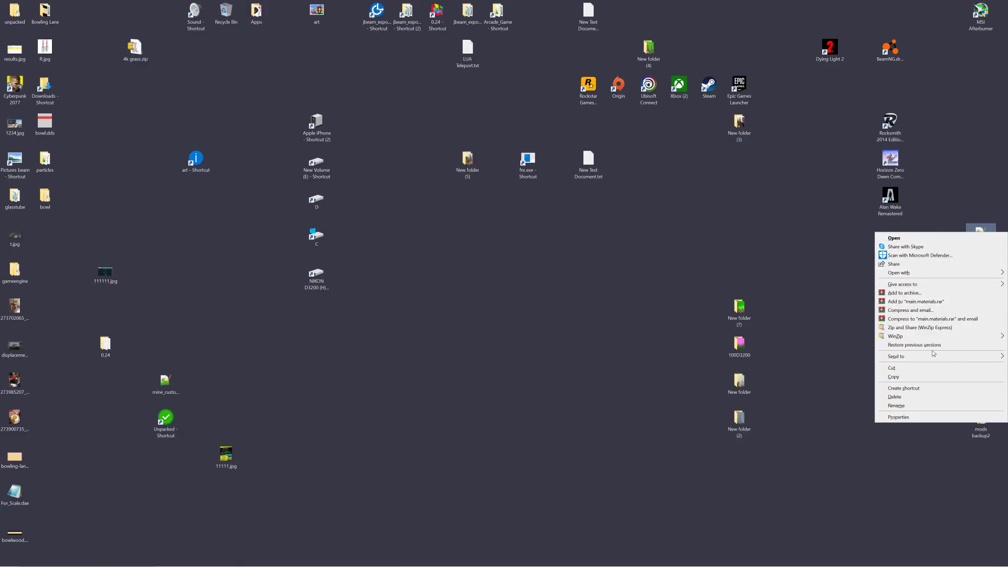
{"action": "left_click", "coordinate": [926, 378]}
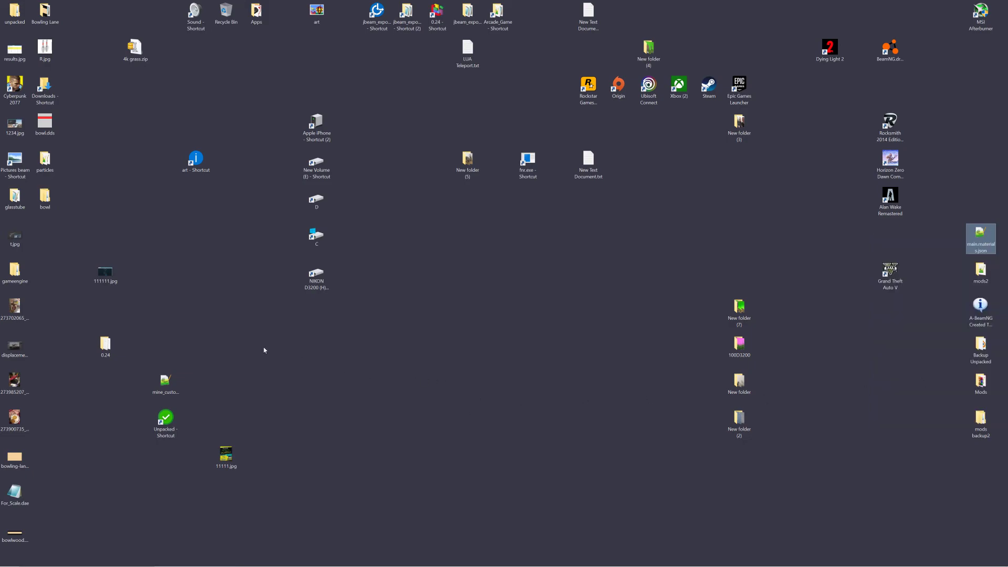
{"action": "left_click", "coordinate": [15, 458]}
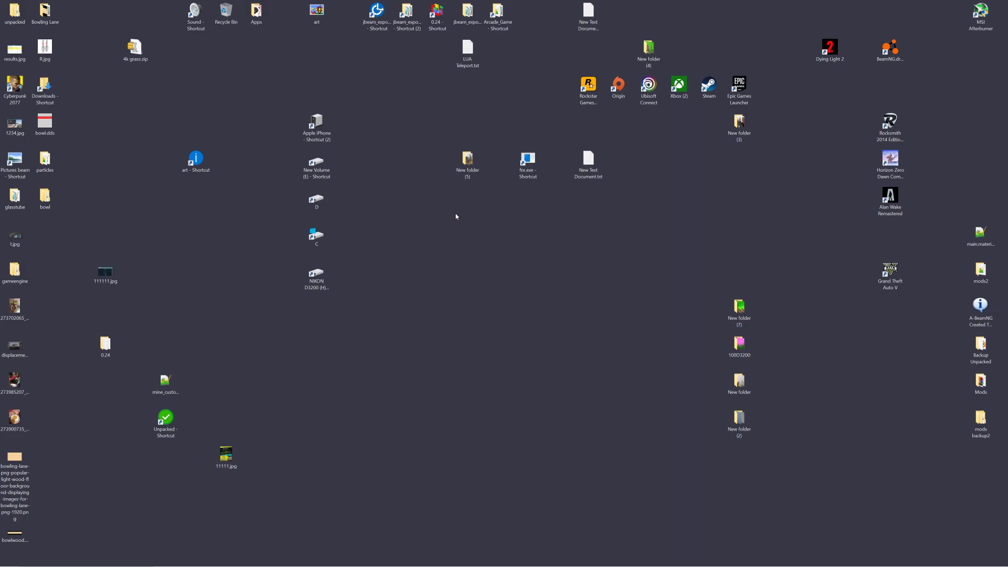
{"action": "double_click", "coordinate": [468, 164]}
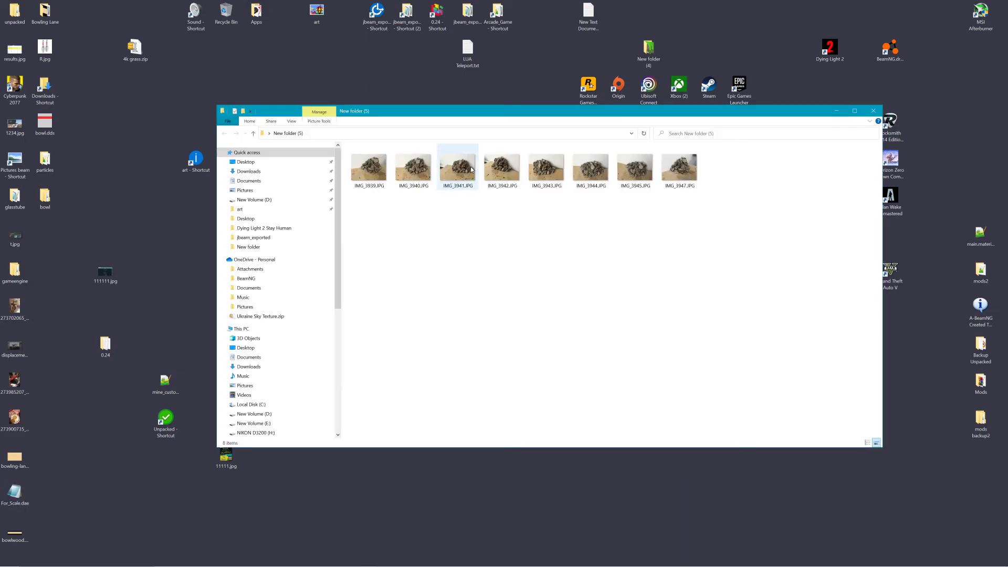
{"action": "double_click", "coordinate": [52, 13]}
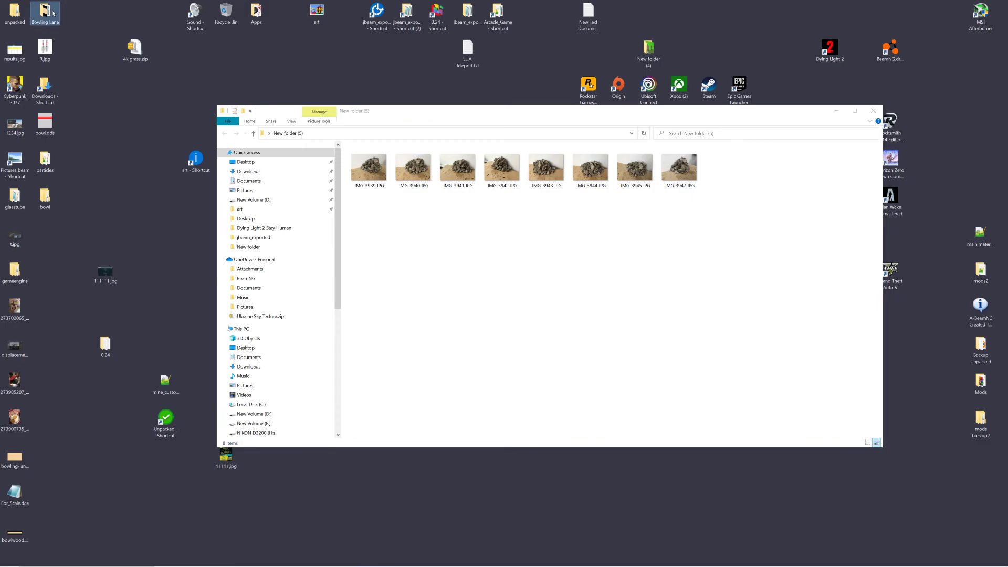
{"action": "right_click", "coordinate": [460, 242]}
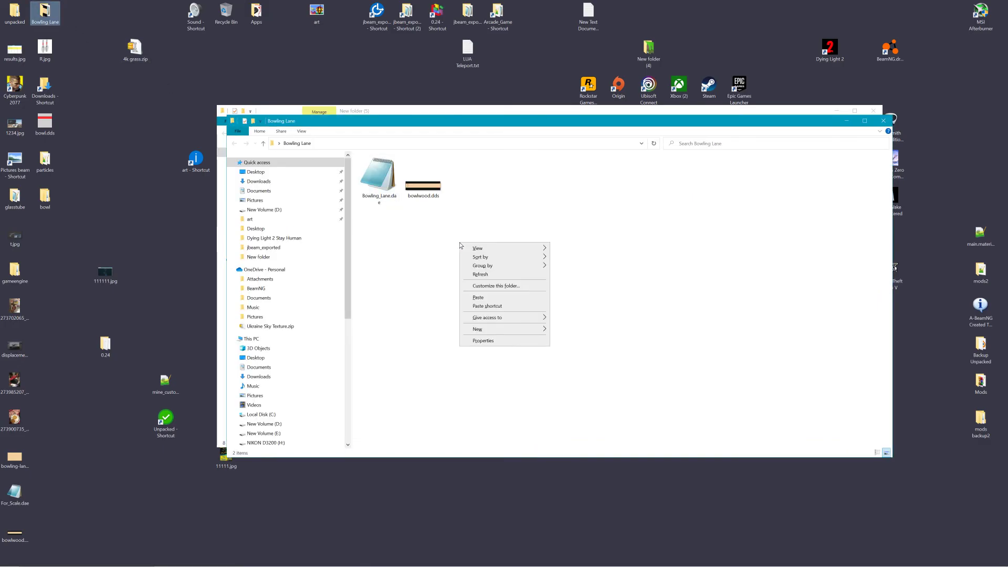
{"action": "left_click", "coordinate": [493, 298]}
{"action": "double_click", "coordinate": [475, 181]}
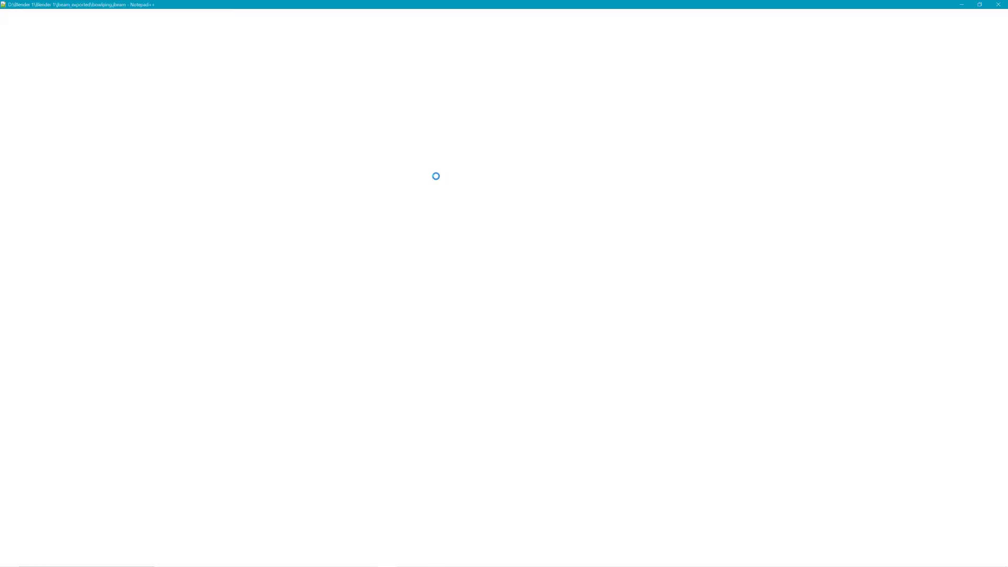
Step: Switch to Blender to check the Bowlwood object's mesh and material names, and return to main.materials.json in Notepad++
{"action": "double_click", "coordinate": [54, 47]}
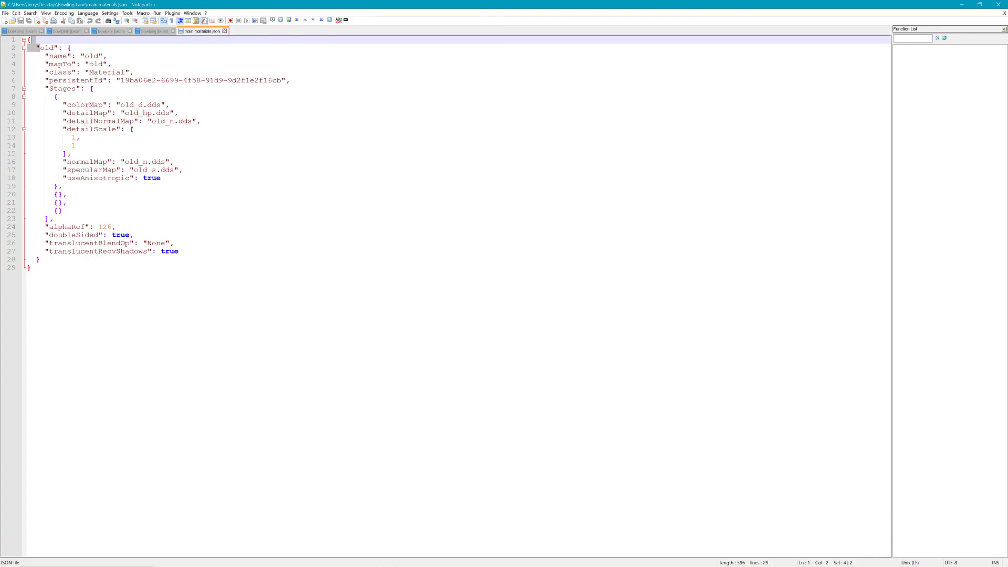
{"action": "key", "text": "alt+Tab"}
{"action": "key", "text": "alt+Tab"}
{"action": "key", "text": "alt+Tab"}
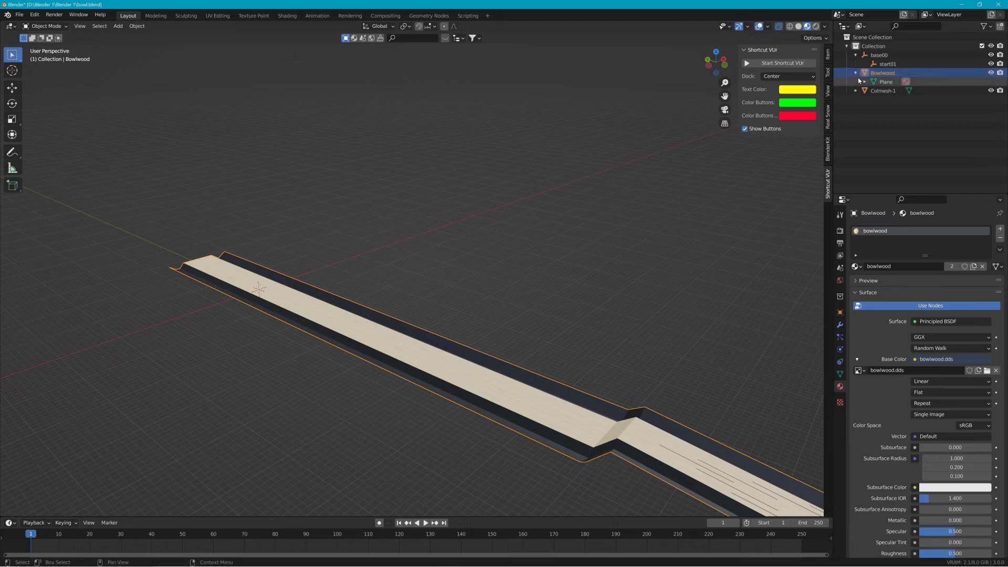
{"action": "left_click", "coordinate": [855, 73], "text": "shift"}
{"action": "key", "text": "alt+Tab"}
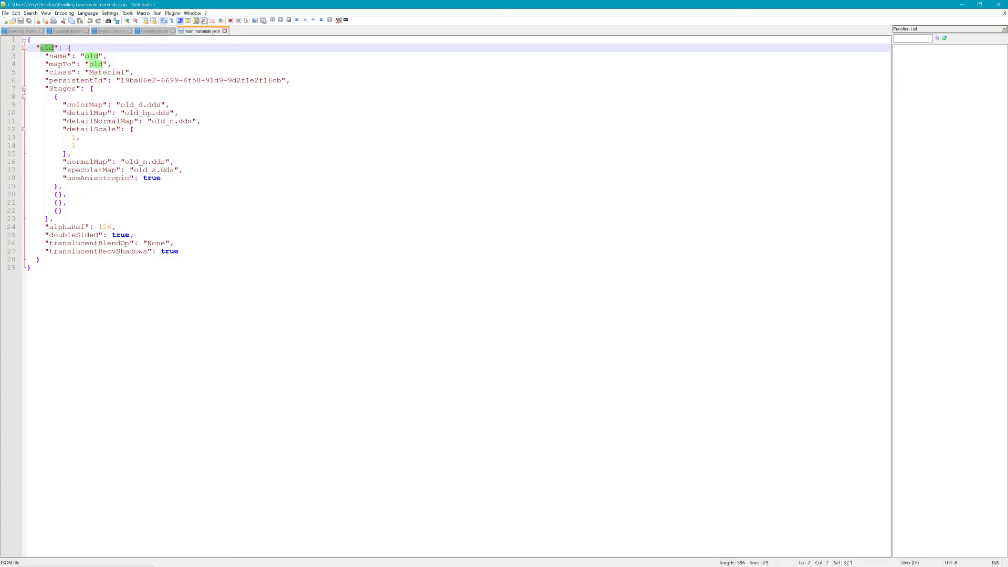
Step: Replace old with bowlwood in the material's key, its name entry and its mapTo entry
{"action": "left_click", "coordinate": [53, 49]}
{"action": "left_click_drag", "start_coordinate": [54, 48], "coordinate": [41, 49]}
{"action": "left_click", "coordinate": [54, 48]}
{"action": "type", "text": "bowlwood"}
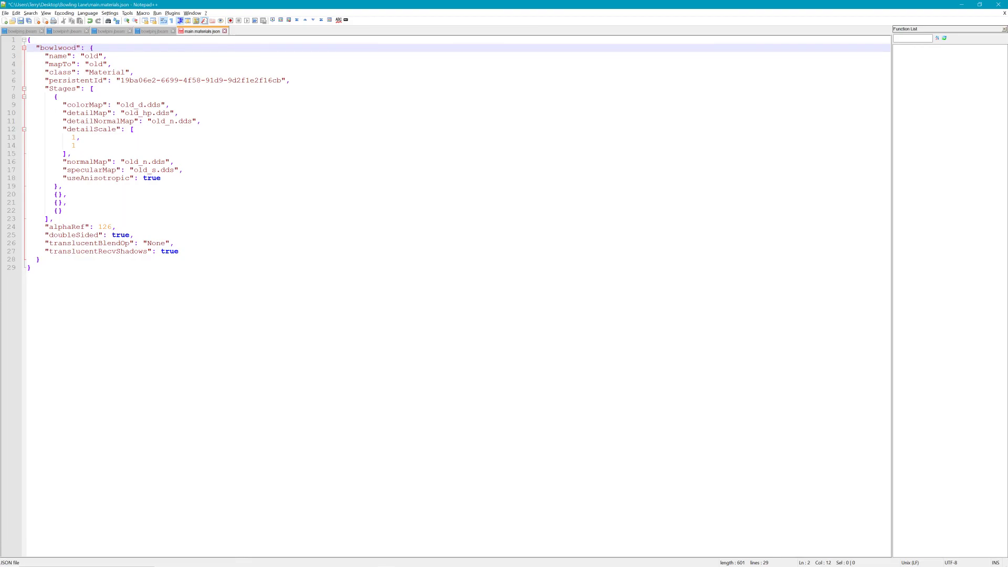
{"action": "left_click_drag", "start_coordinate": [41, 48], "coordinate": [103, 64]}
{"action": "type", "text": "bowlwood"}
{"action": "type", "text": "bowlwood"}
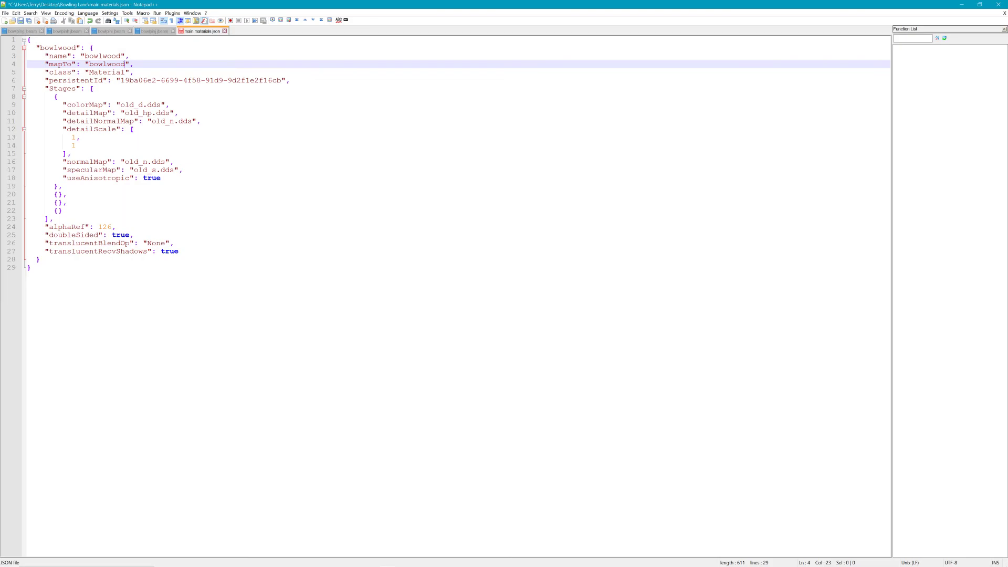
Step: Set the colorMap entry to bowlwood.dds, checking the texture's file name against the material in Blender before returning to the JSON file
{"action": "left_click_drag", "start_coordinate": [121, 105], "coordinate": [143, 105]}
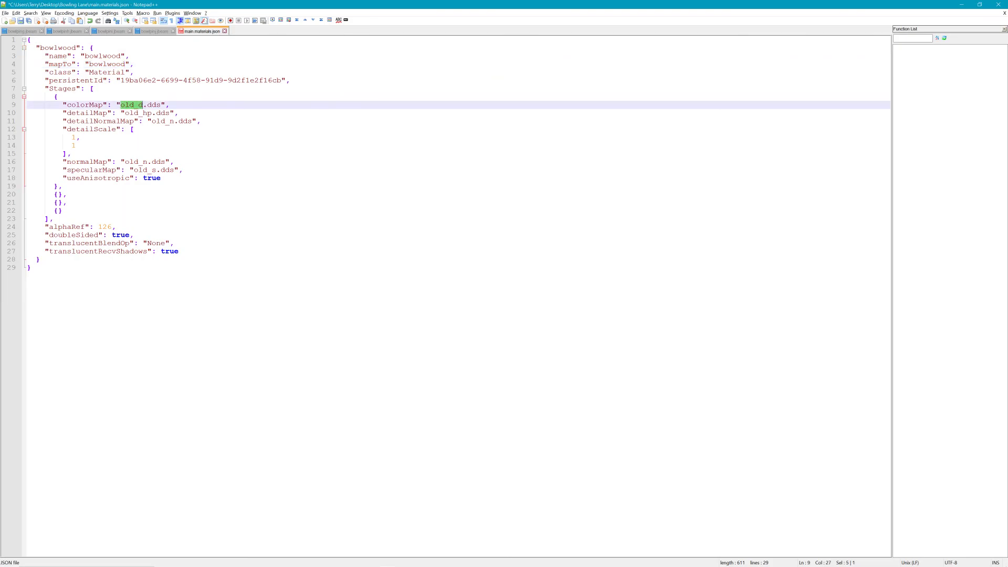
{"action": "key", "text": "BackSpace"}
{"action": "key", "text": "BackSpace"}
{"action": "type", "text": "\"bowlwood"}
{"action": "key", "text": "alt+Tab"}
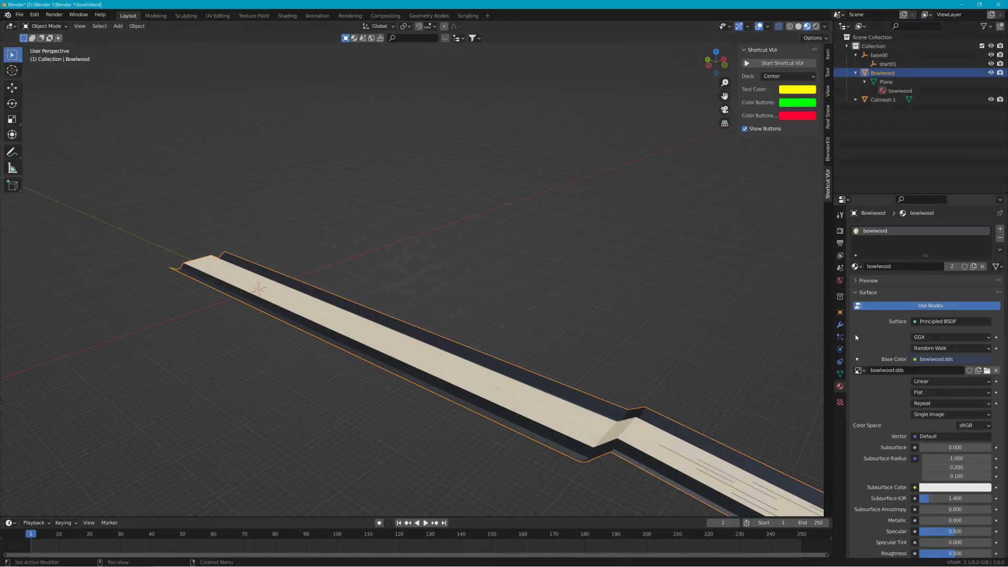
{"action": "key", "text": "alt+Tab"}
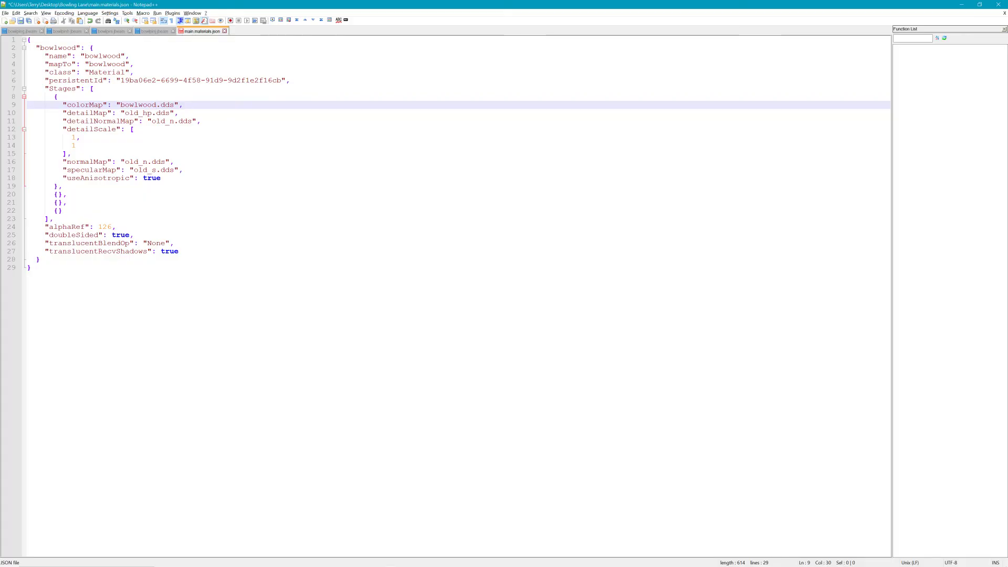
Step: Clear the file names from the detailMap, detailNormalMap, normalMap and specularMap entries and save main.materials.json
{"action": "left_click_drag", "start_coordinate": [125, 113], "coordinate": [169, 113]}
{"action": "key", "text": "BackSpace"}
{"action": "left_click_drag", "start_coordinate": [152, 122], "coordinate": [193, 122]}
{"action": "key", "text": "BackSpace"}
{"action": "left_click_drag", "start_coordinate": [125, 162], "coordinate": [175, 170]}
{"action": "key", "text": "BackSpace"}
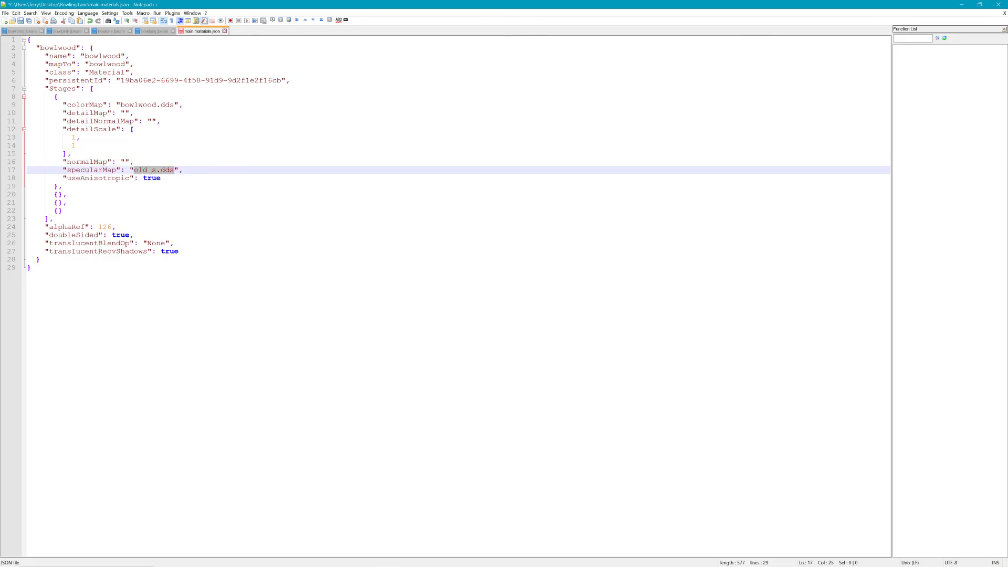
{"action": "key", "text": "BackSpace"}
{"action": "left_click", "coordinate": [21, 21]}
Step: Close Notepad++ and quit Blender without saving bowl.blend
{"action": "left_click", "coordinate": [999, 3]}
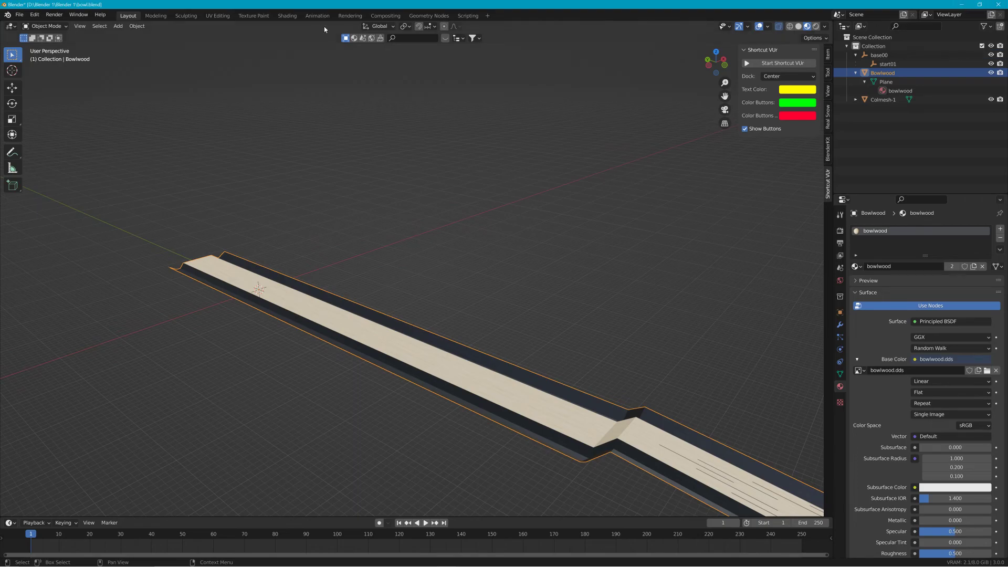
{"action": "left_click", "coordinate": [1000, 4]}
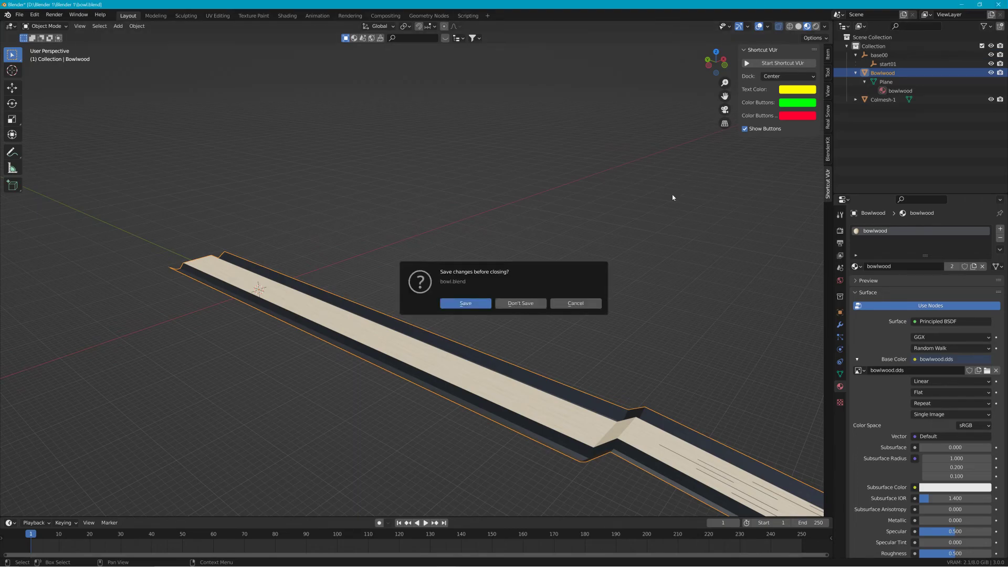
{"action": "left_click", "coordinate": [515, 305]}
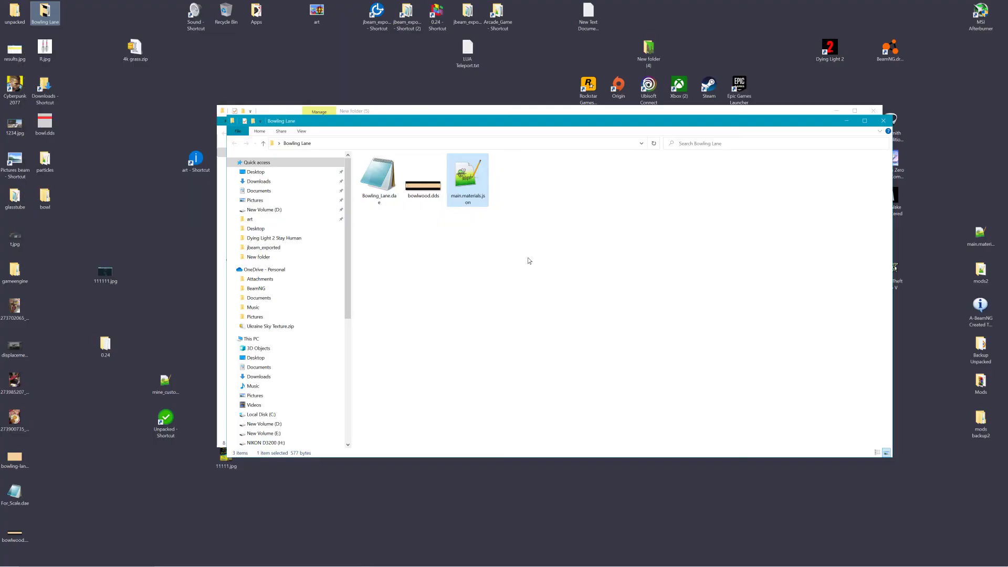
Step: Copy the Bowling Lane folder from the Desktop and close the open File Explorer windows
{"action": "left_click", "coordinate": [264, 144]}
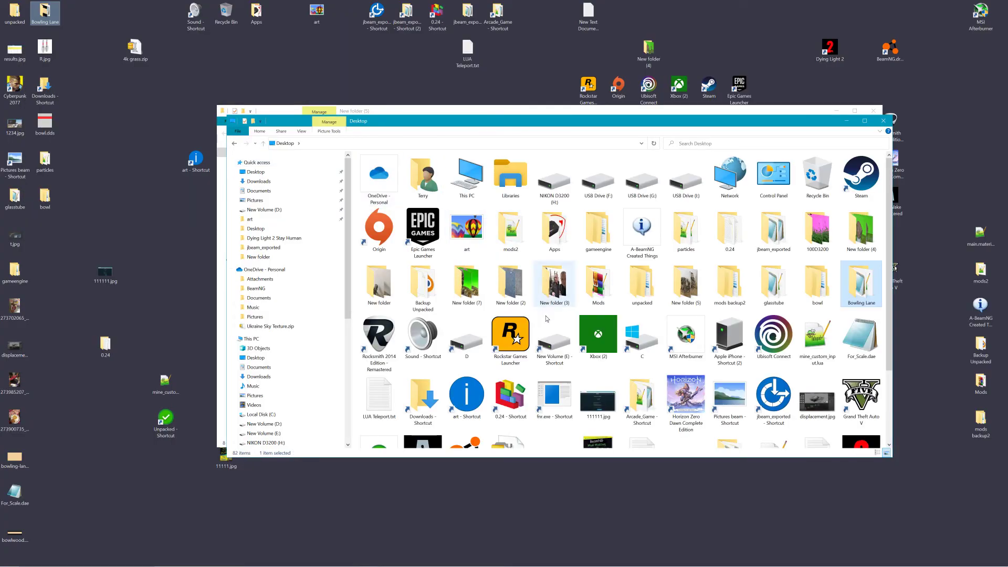
{"action": "right_click", "coordinate": [856, 300]}
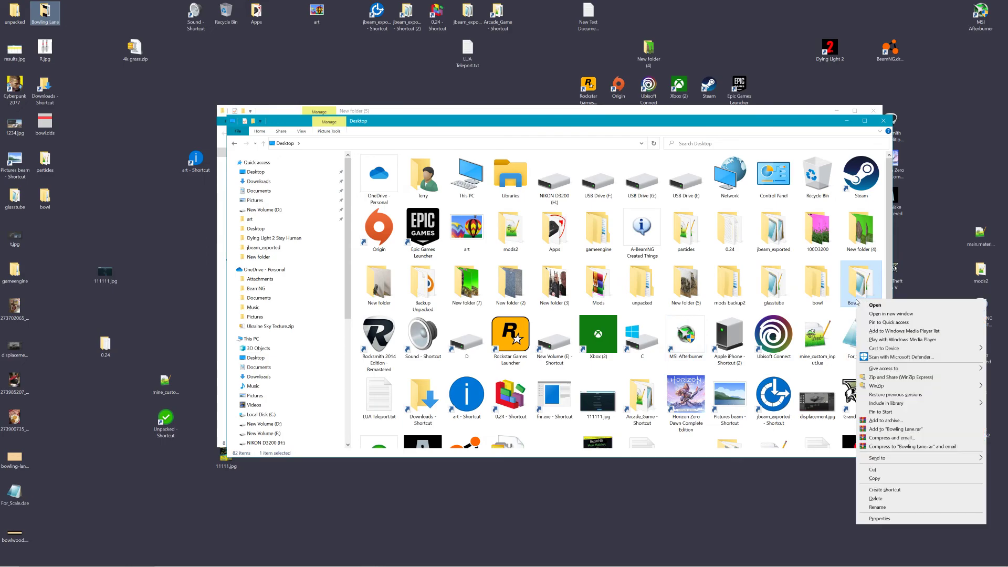
{"action": "left_click", "coordinate": [891, 473]}
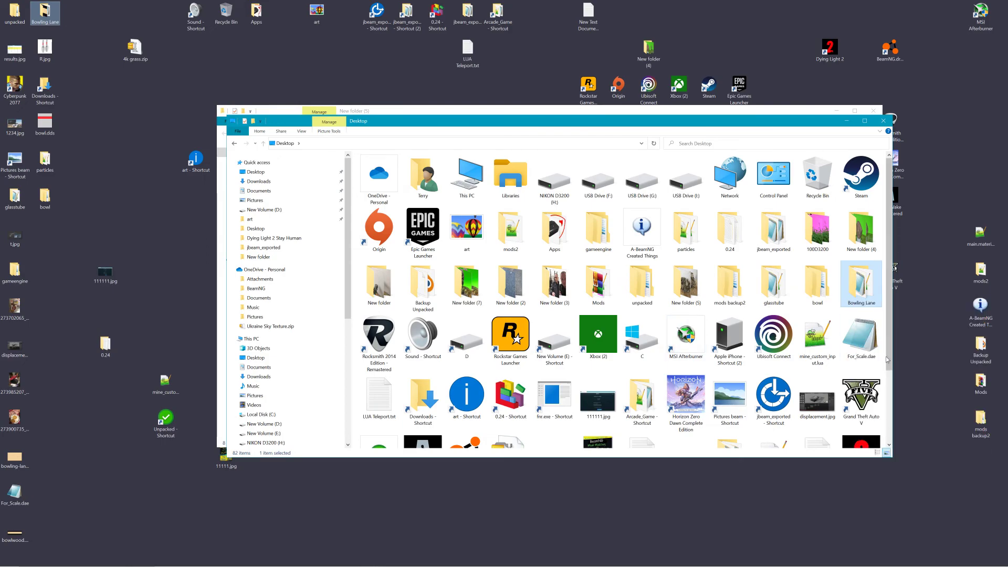
{"action": "left_click", "coordinate": [882, 122]}
{"action": "left_click", "coordinate": [873, 110]}
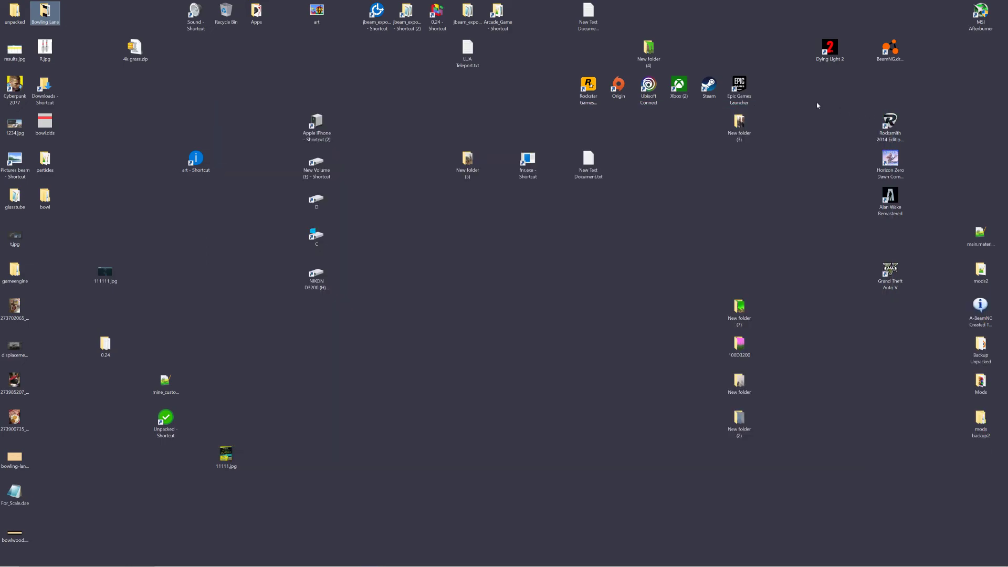
Step: Paste the Bowling Lane folder into the levels/PBR/art folder of the BeamNG.drive 0.24 user folder and close File Explorer
{"action": "double_click", "coordinate": [437, 12]}
{"action": "left_click", "coordinate": [367, 192]}
{"action": "double_click", "coordinate": [368, 192]}
{"action": "left_click", "coordinate": [368, 192]}
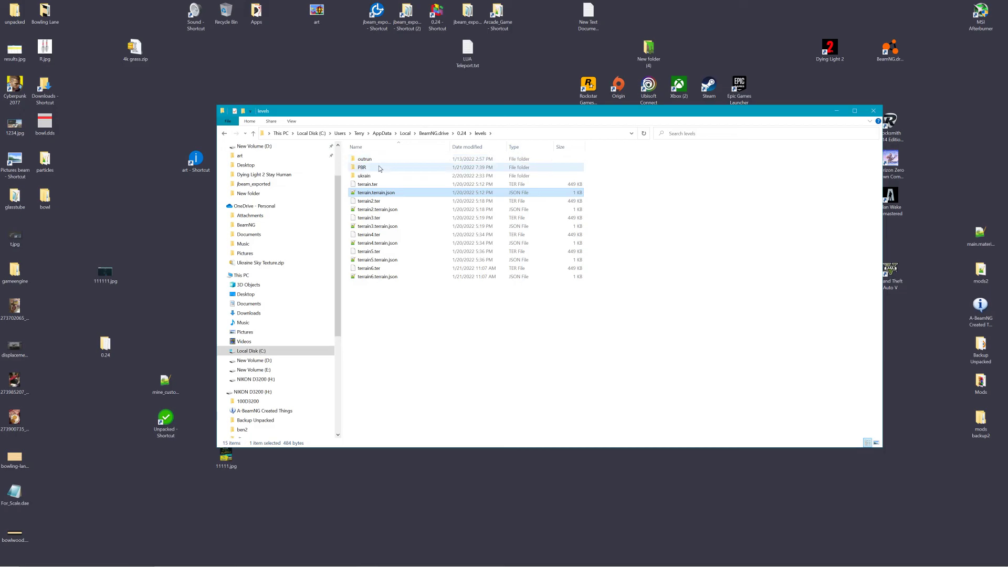
{"action": "mouse_move", "coordinate": [379, 167]}
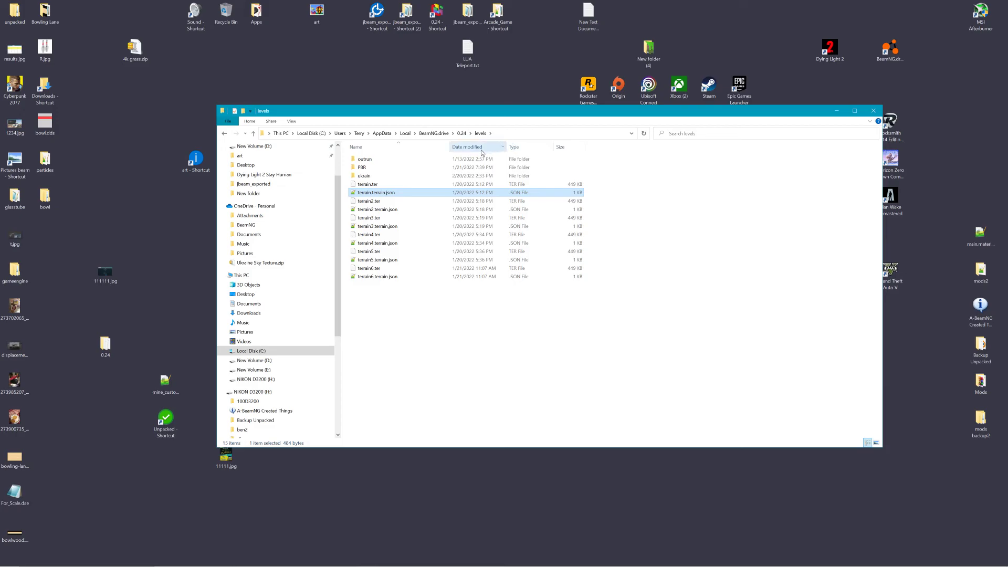
{"action": "double_click", "coordinate": [373, 167]}
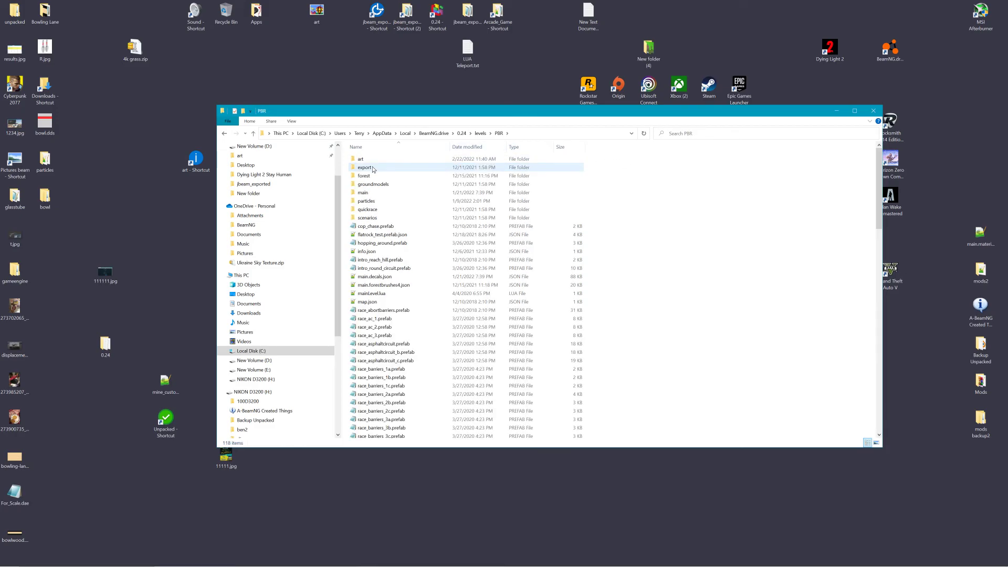
{"action": "double_click", "coordinate": [379, 160]}
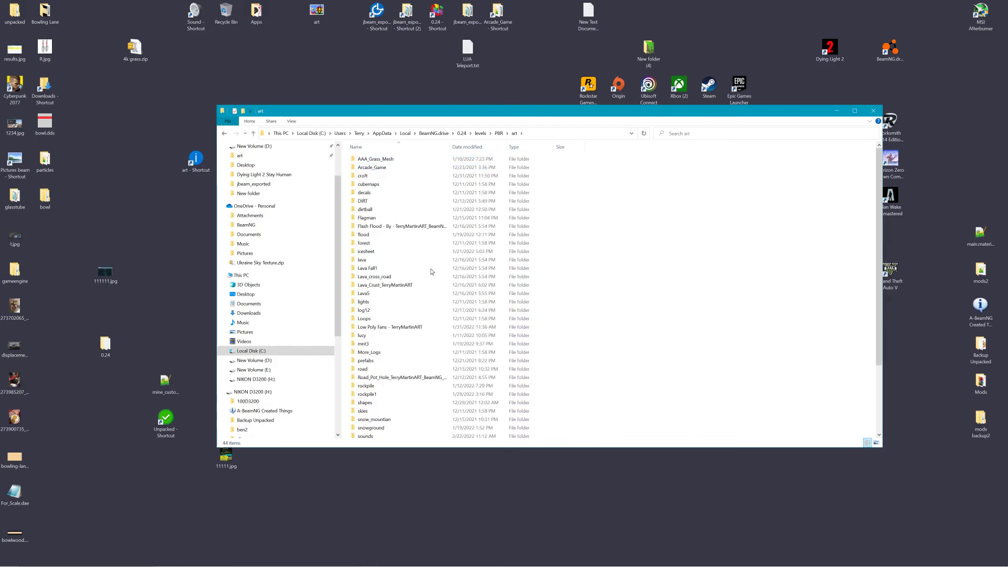
{"action": "scroll", "coordinate": [436, 378], "scroll_direction": "down", "scroll_amount": 3}
{"action": "right_click", "coordinate": [420, 408]}
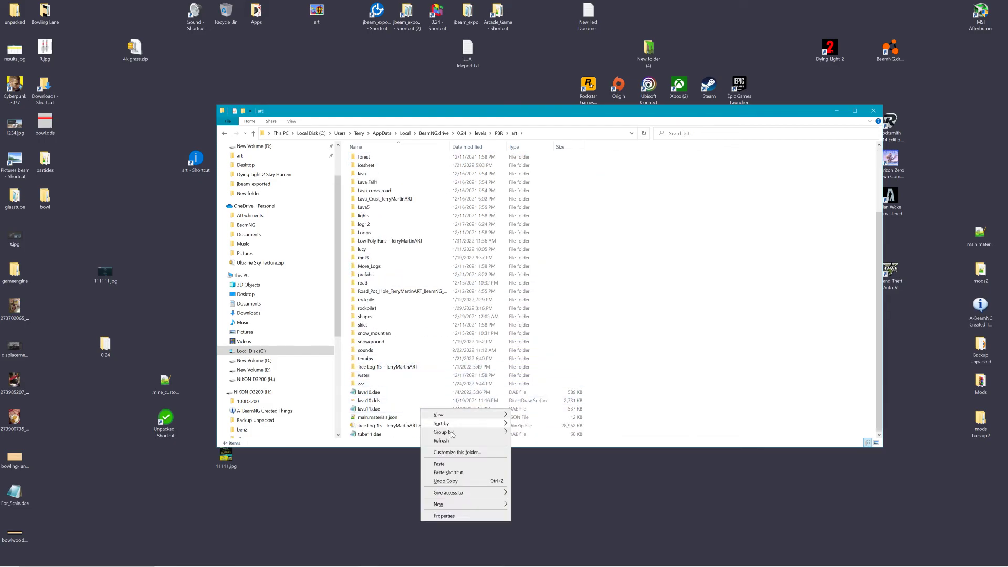
{"action": "left_click", "coordinate": [450, 465]}
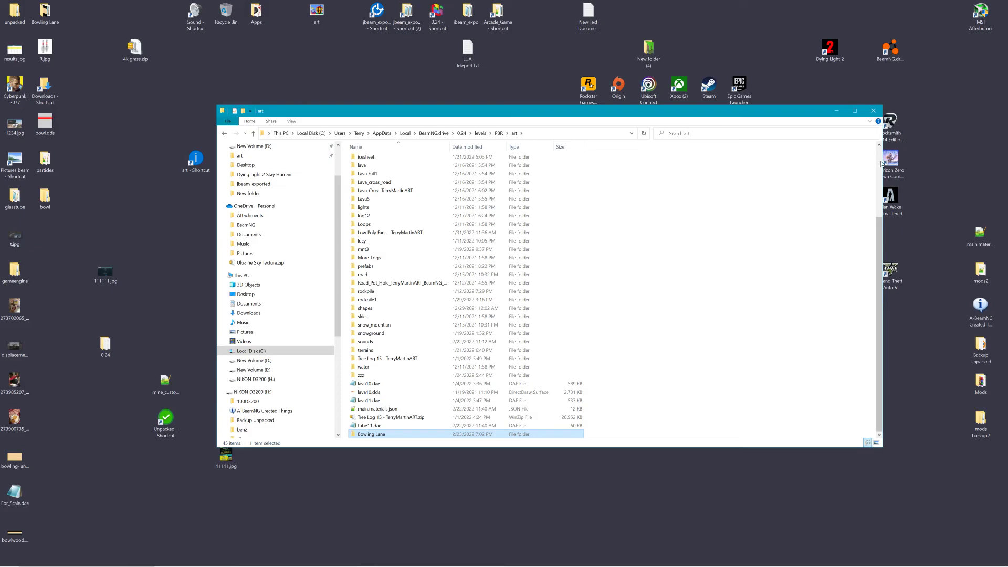
{"action": "left_click", "coordinate": [873, 110]}
Step: Launch BeamNG.drive and load the PBR level in Freeroam
{"action": "double_click", "coordinate": [889, 48]}
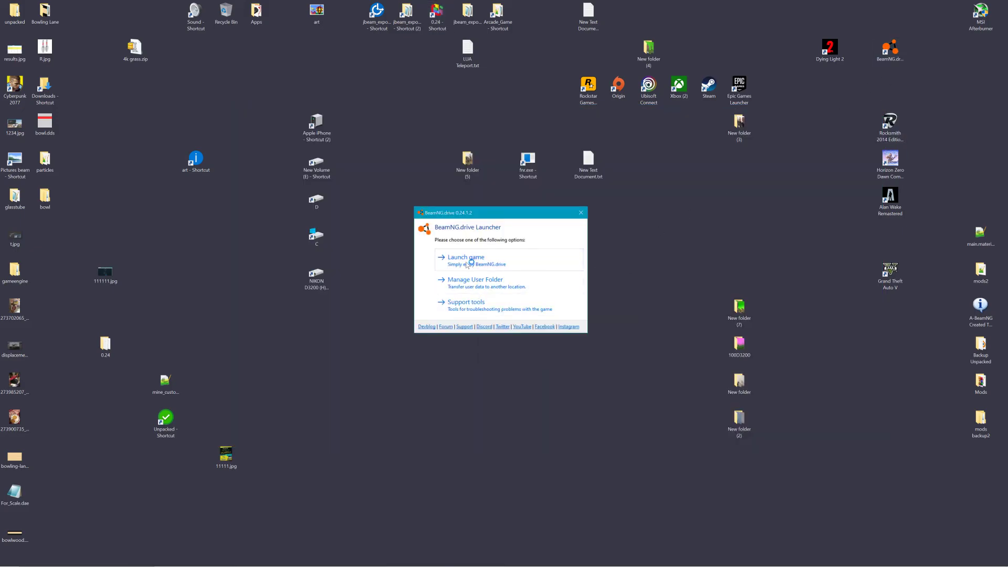
{"action": "left_click", "coordinate": [466, 263]}
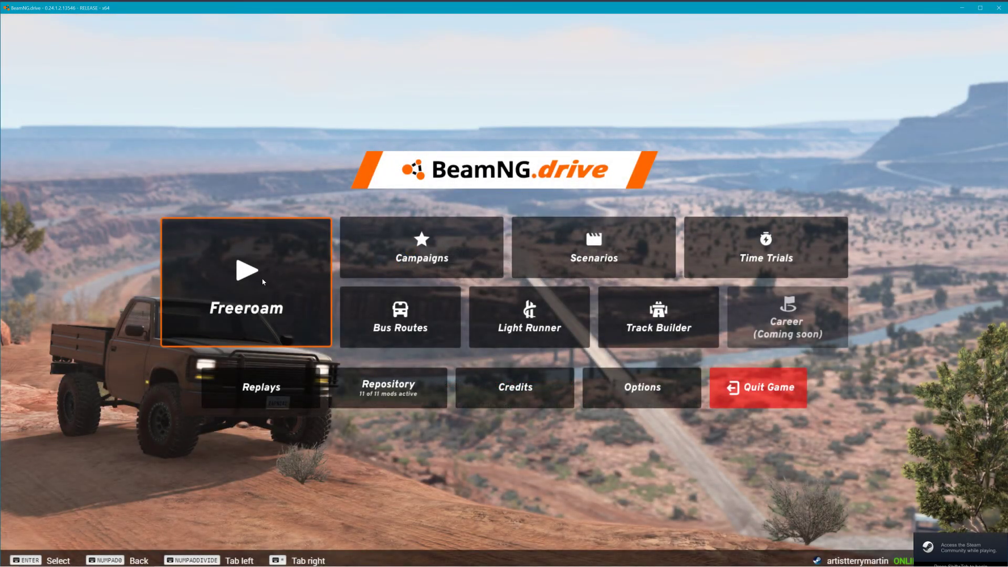
{"action": "left_click", "coordinate": [263, 282]}
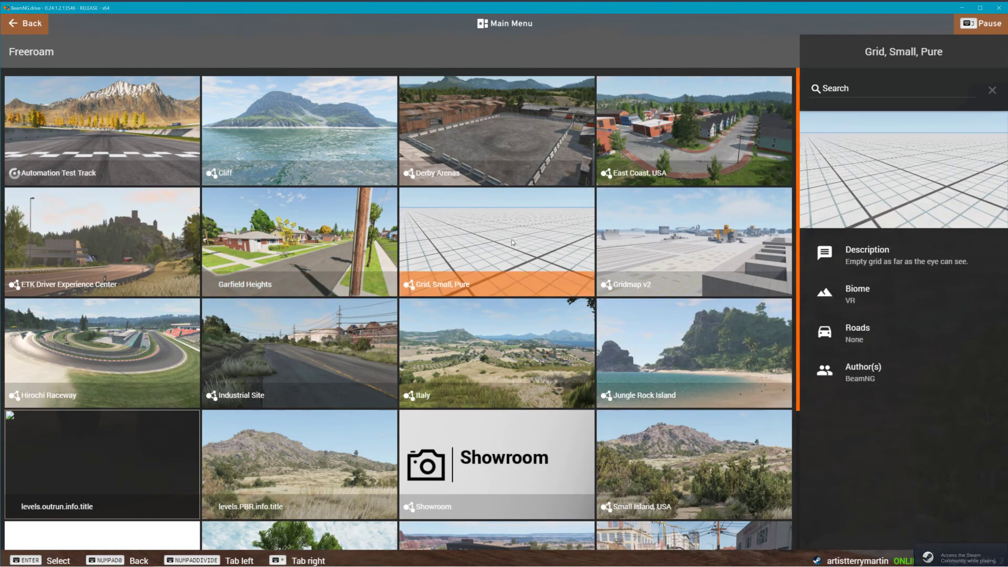
{"action": "left_click", "coordinate": [369, 453]}
{"action": "left_click", "coordinate": [833, 526]}
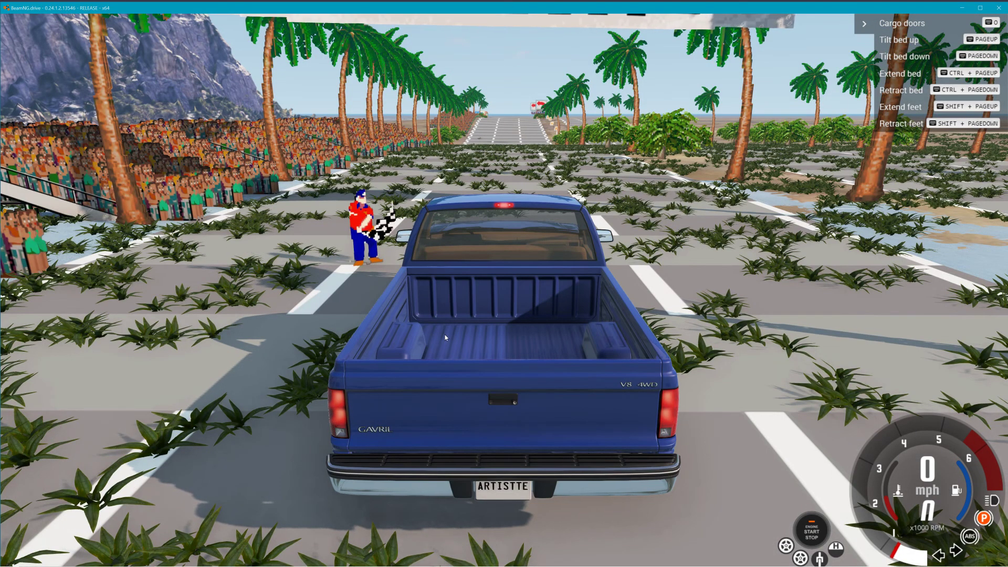
Step: Fly the free camera to an open stretch of road, then open the world editor and its Asset Browser
{"action": "scroll", "coordinate": [485, 300], "scroll_direction": "down", "scroll_amount": 3}
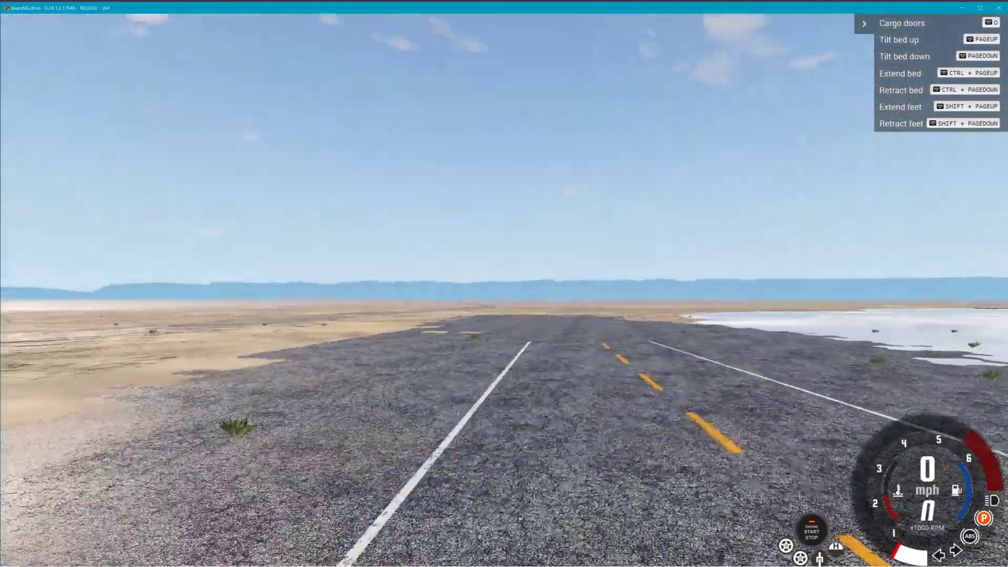
{"action": "key", "text": "w"}
{"action": "right_click_drag", "start_coordinate": [504, 285], "coordinate": [483, 285]}
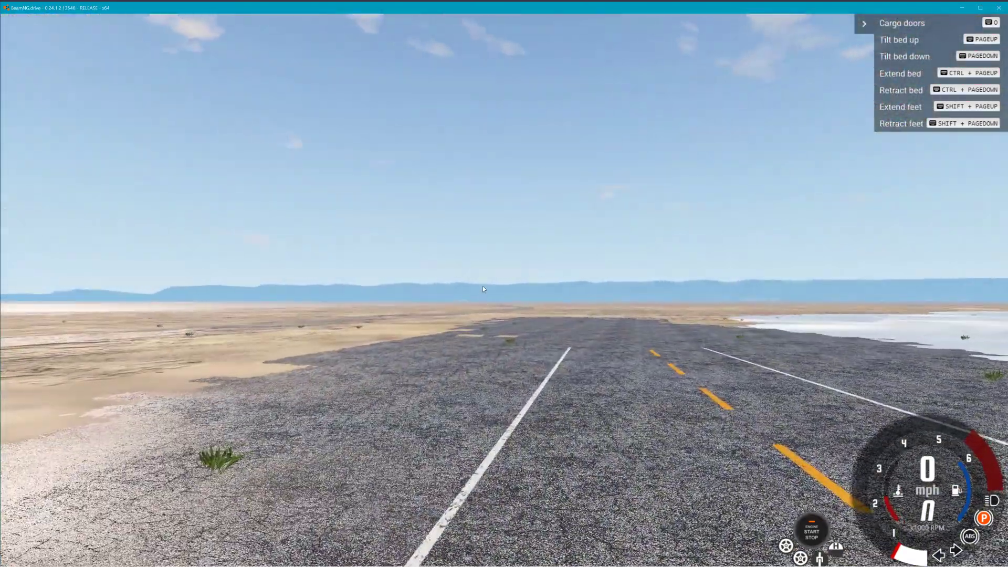
{"action": "key", "text": "F11"}
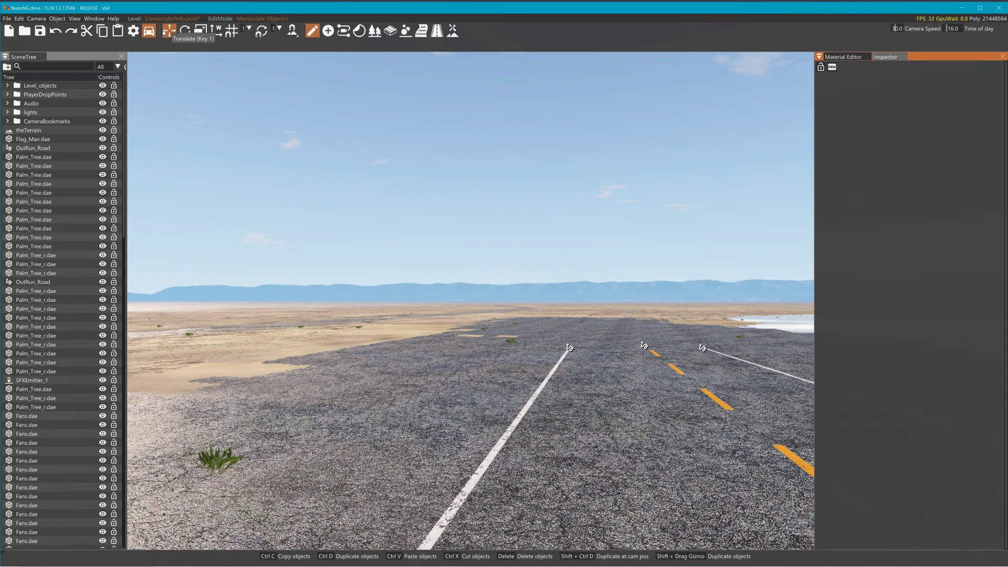
{"action": "left_click", "coordinate": [94, 18]}
{"action": "left_click", "coordinate": [101, 37]}
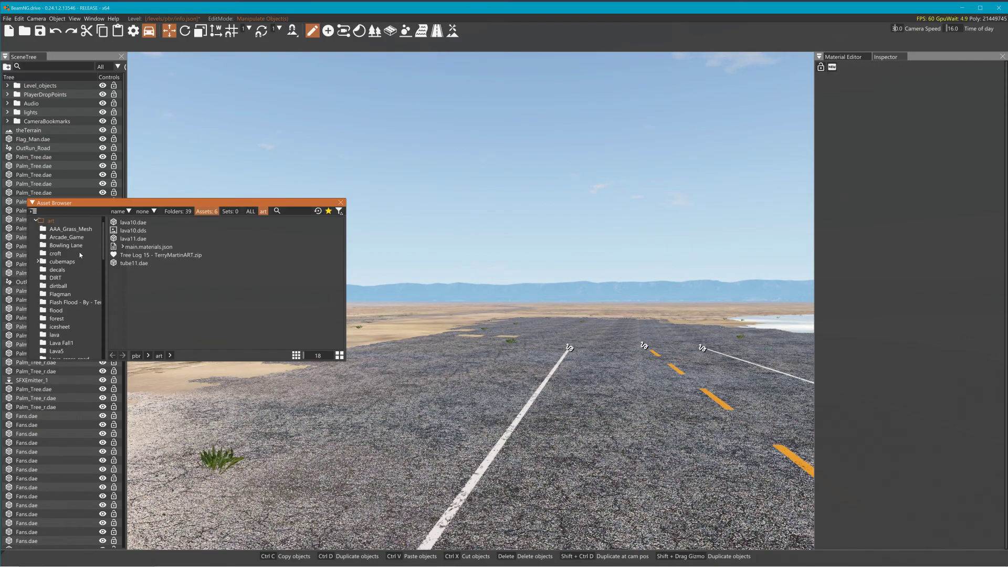
Step: Place Bowling_Lane.dae from the Bowling Lane asset folder on the road and raise it by about 0.1 on Z
{"action": "left_click", "coordinate": [73, 246]}
{"action": "left_click_drag", "start_coordinate": [138, 225], "coordinate": [623, 318]}
{"action": "right_click_drag", "start_coordinate": [623, 318], "coordinate": [648, 286]}
{"action": "key", "text": "w"}
{"action": "key", "text": "s"}
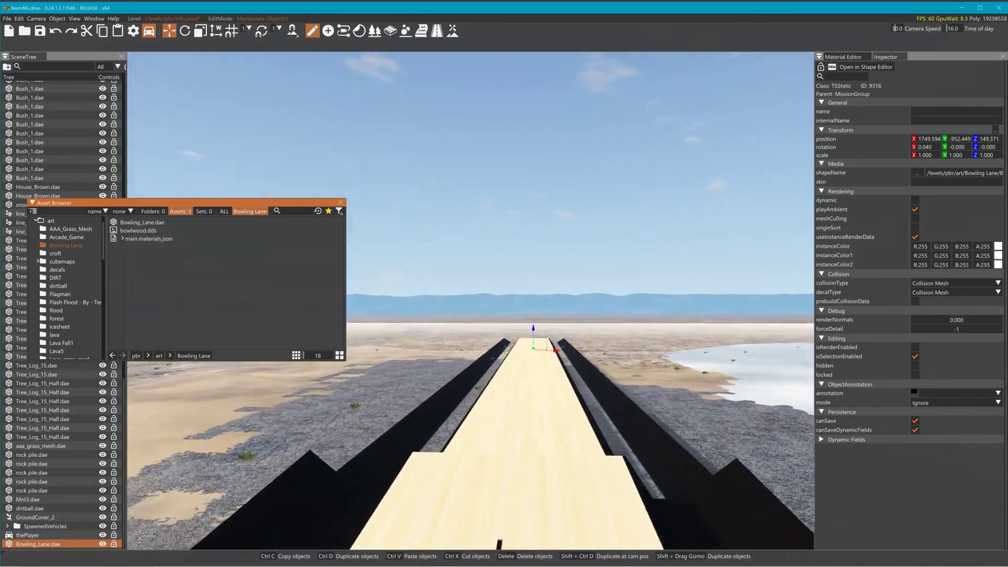
{"action": "key", "text": "w"}
{"action": "left_click_drag", "start_coordinate": [533, 333], "coordinate": [534, 330]}
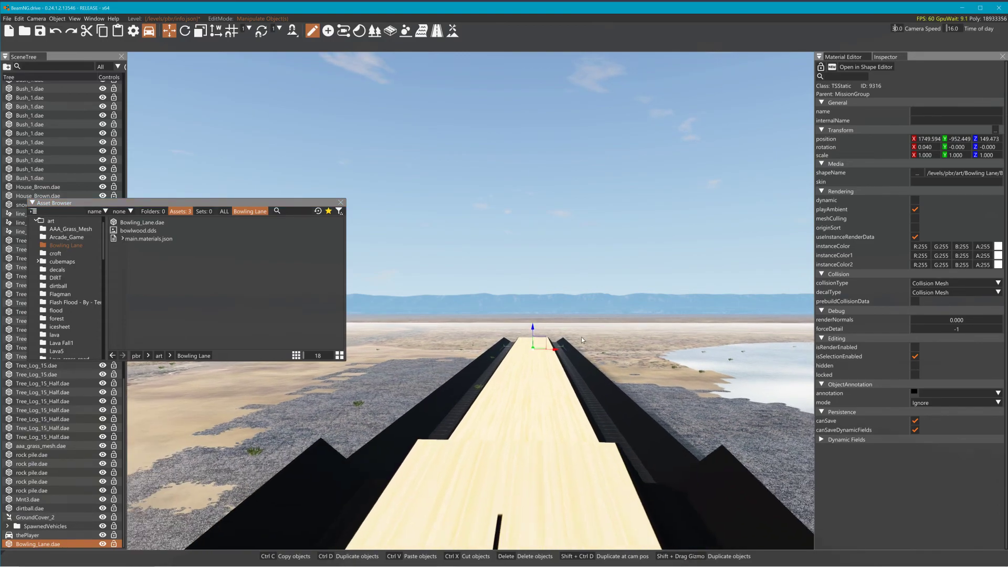
{"action": "key", "text": "s"}
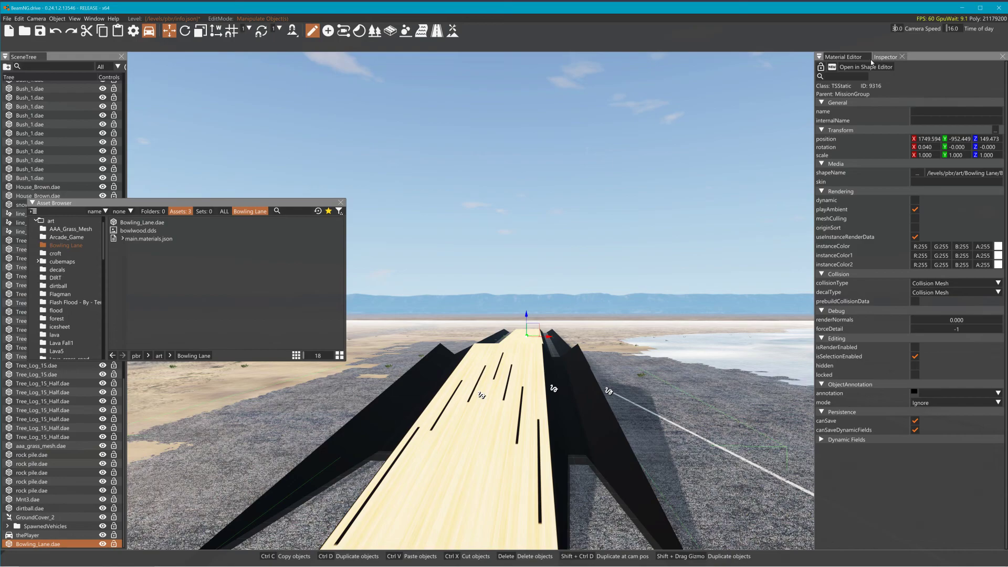
Step: Set the ground type of the lane's Bowlwood material to ICE in the Material Editor
{"action": "left_click", "coordinate": [846, 57]}
{"action": "left_click", "coordinate": [847, 495]}
{"action": "scroll", "coordinate": [847, 498], "scroll_direction": "down", "scroll_amount": 1}
{"action": "left_click", "coordinate": [823, 543]}
{"action": "scroll", "coordinate": [892, 482], "scroll_direction": "down", "scroll_amount": 2}
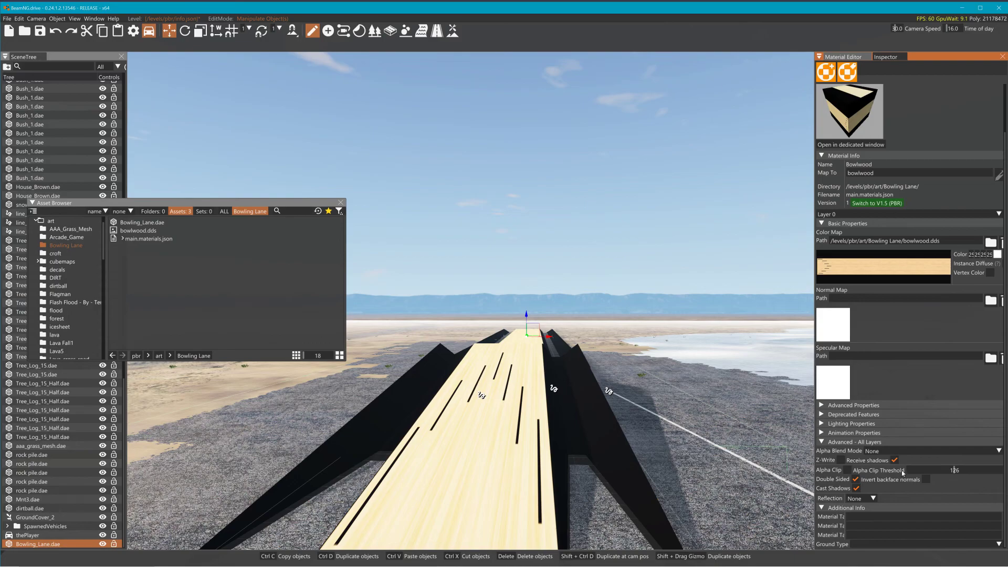
{"action": "left_click", "coordinate": [869, 544]}
{"action": "scroll", "coordinate": [881, 524], "scroll_direction": "down", "scroll_amount": 3}
{"action": "scroll", "coordinate": [881, 524], "scroll_direction": "down", "scroll_amount": 3}
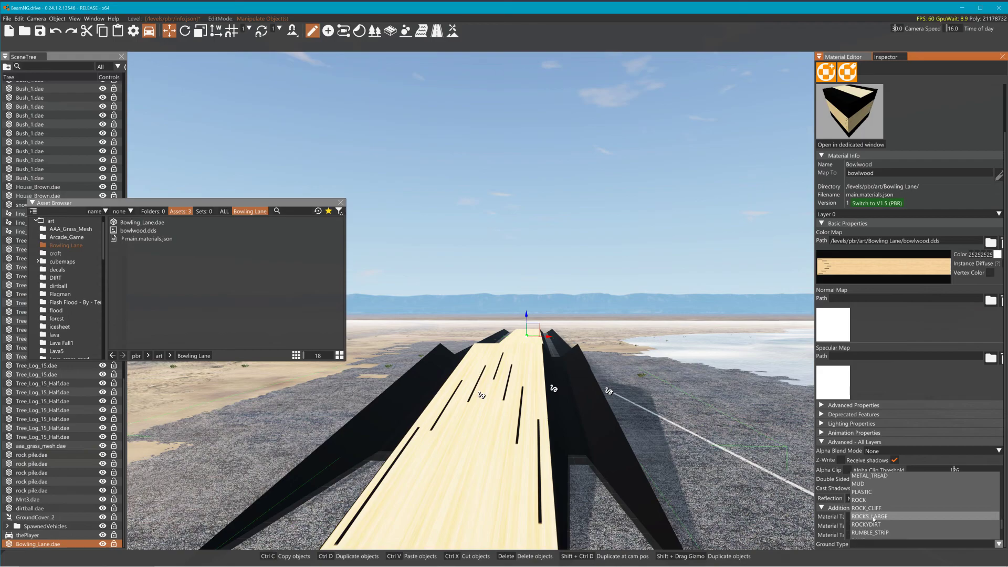
{"action": "scroll", "coordinate": [872, 516], "scroll_direction": "up", "scroll_amount": 3}
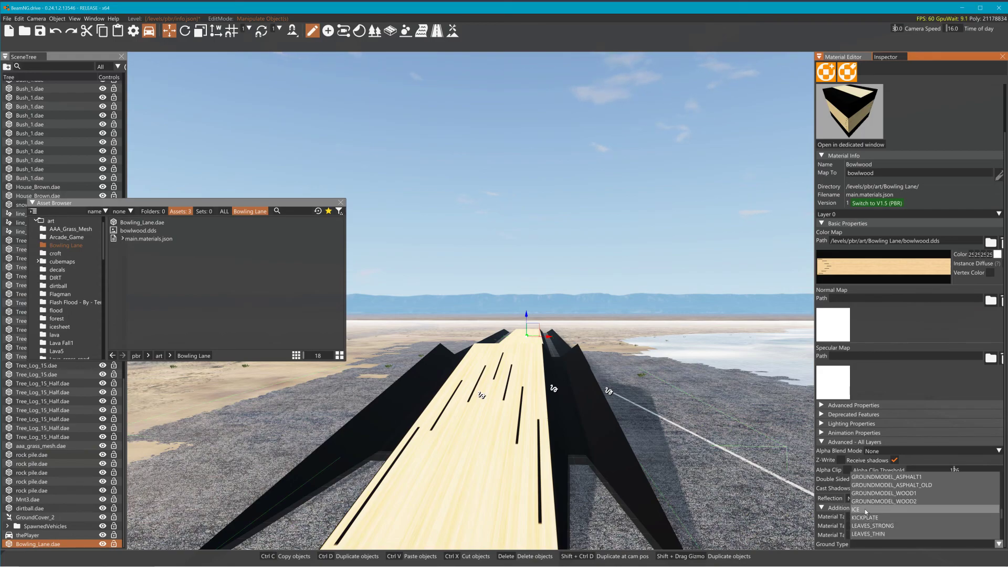
{"action": "left_click", "coordinate": [865, 508]}
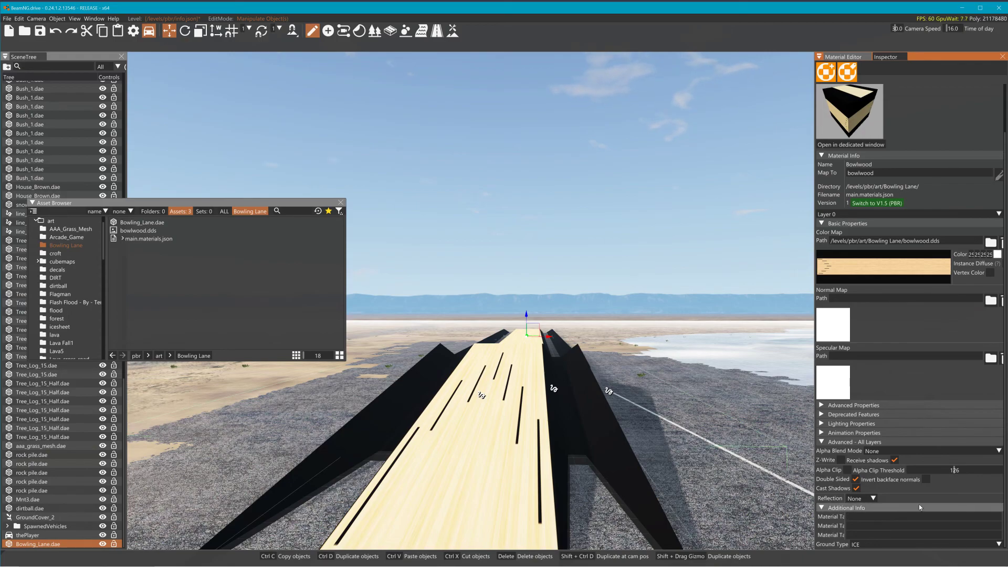
Step: Set the Bowlwood material's reflection to Level and assign bowlwood.dds from the art/Bowling Lane folder as its reflectivity map
{"action": "left_click", "coordinate": [873, 499]}
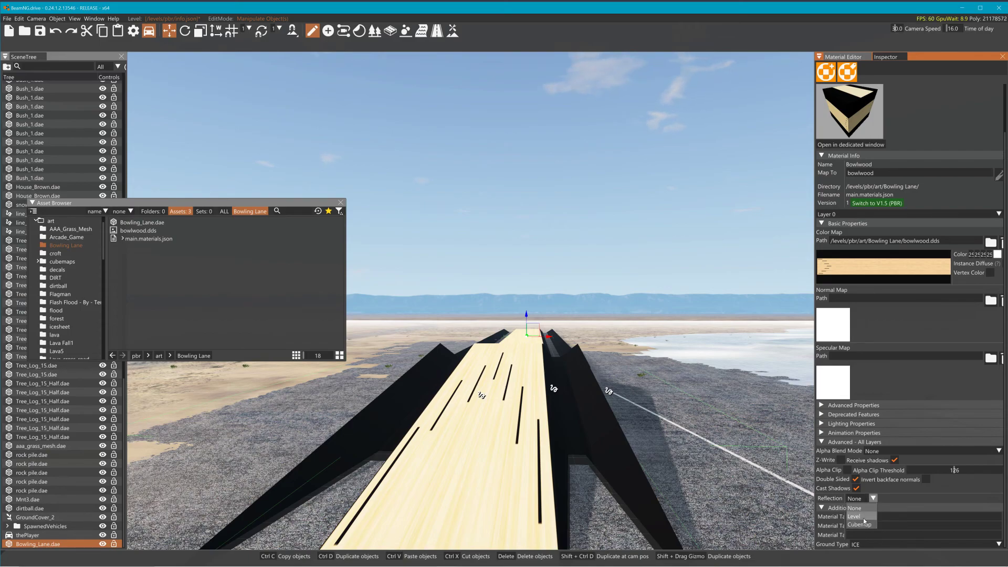
{"action": "left_click", "coordinate": [863, 517]}
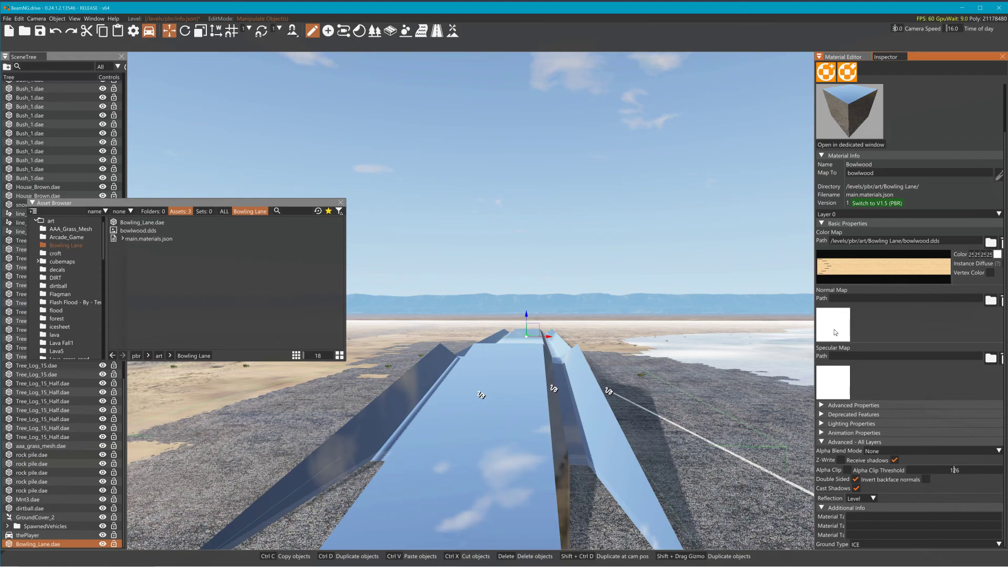
{"action": "left_click", "coordinate": [861, 405]}
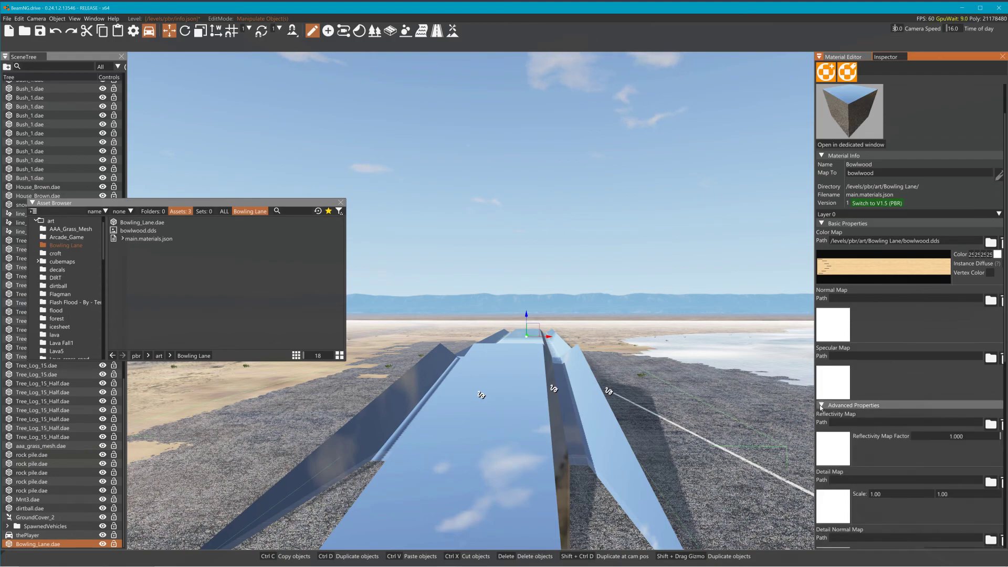
{"action": "left_click", "coordinate": [834, 449]}
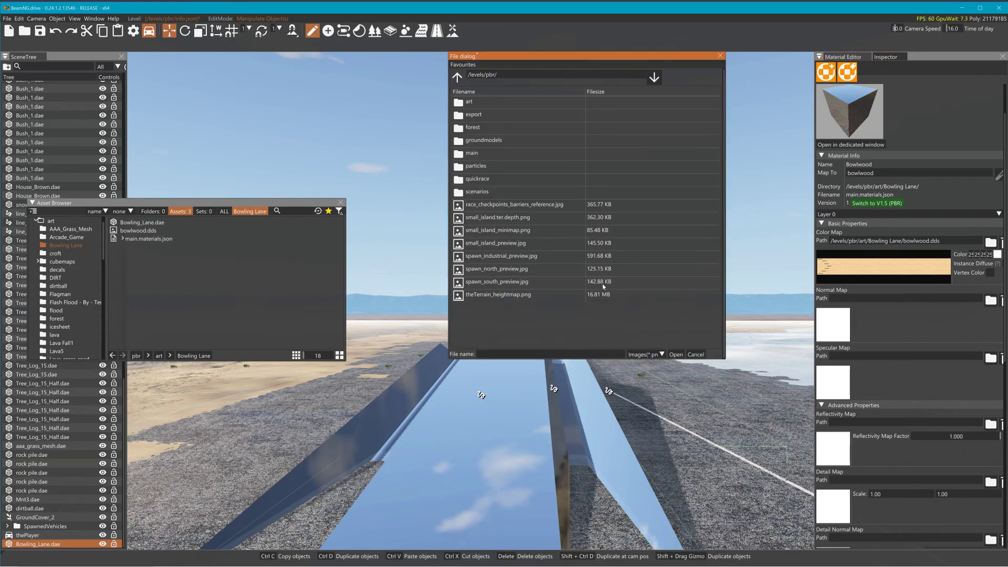
{"action": "double_click", "coordinate": [473, 103]}
{"action": "double_click", "coordinate": [482, 127]}
{"action": "left_click", "coordinate": [482, 104]}
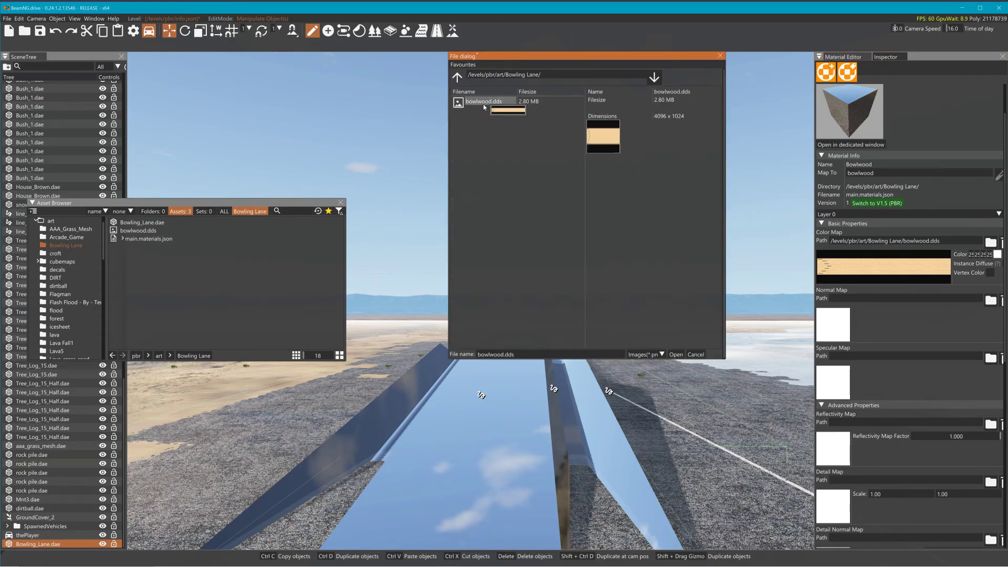
{"action": "left_click", "coordinate": [675, 355]}
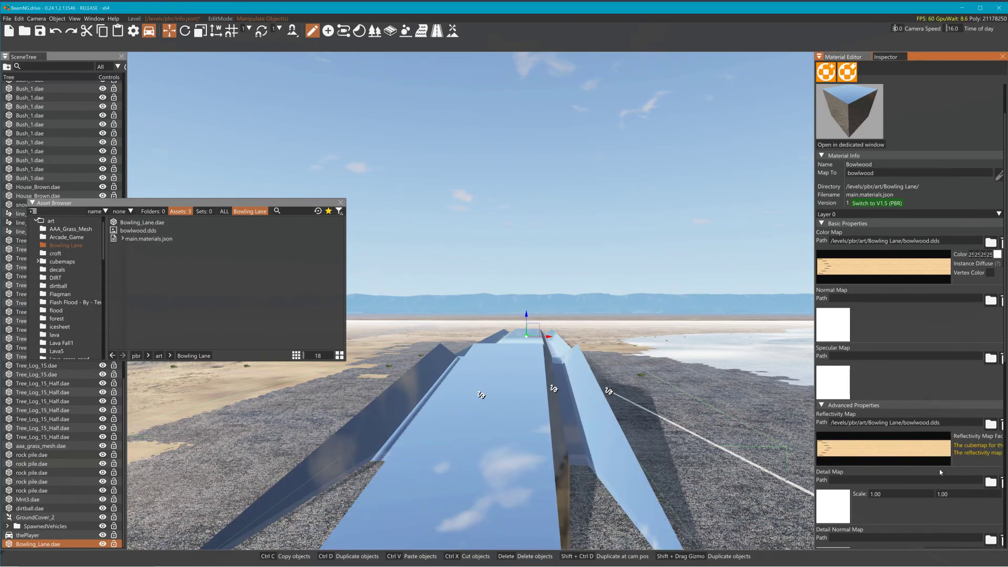
Step: Expand the Bowlwood material's lighting properties and set its roughness factor to 1.000
{"action": "scroll", "coordinate": [950, 457], "scroll_direction": "down", "scroll_amount": 2}
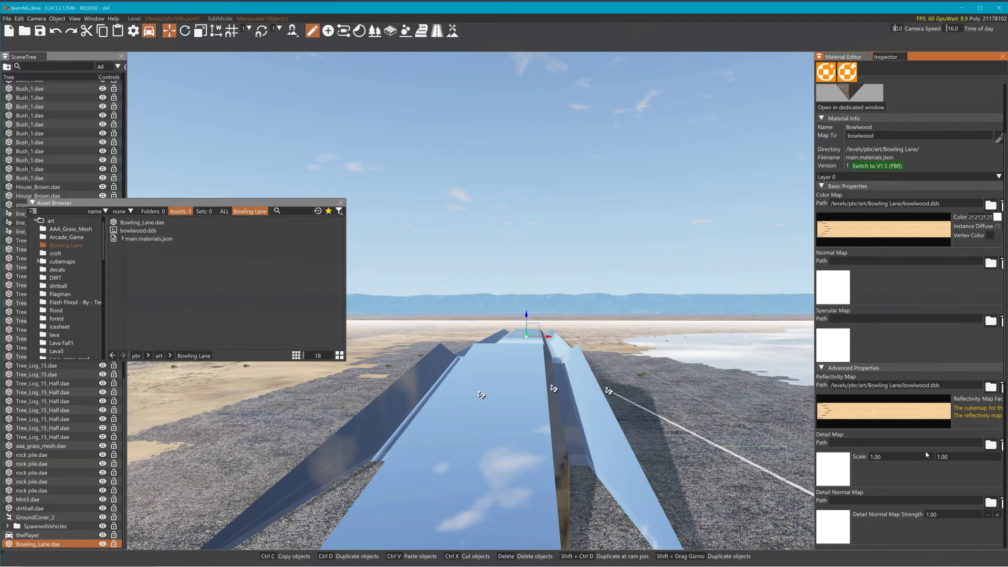
{"action": "scroll", "coordinate": [917, 374], "scroll_direction": "down", "scroll_amount": 2}
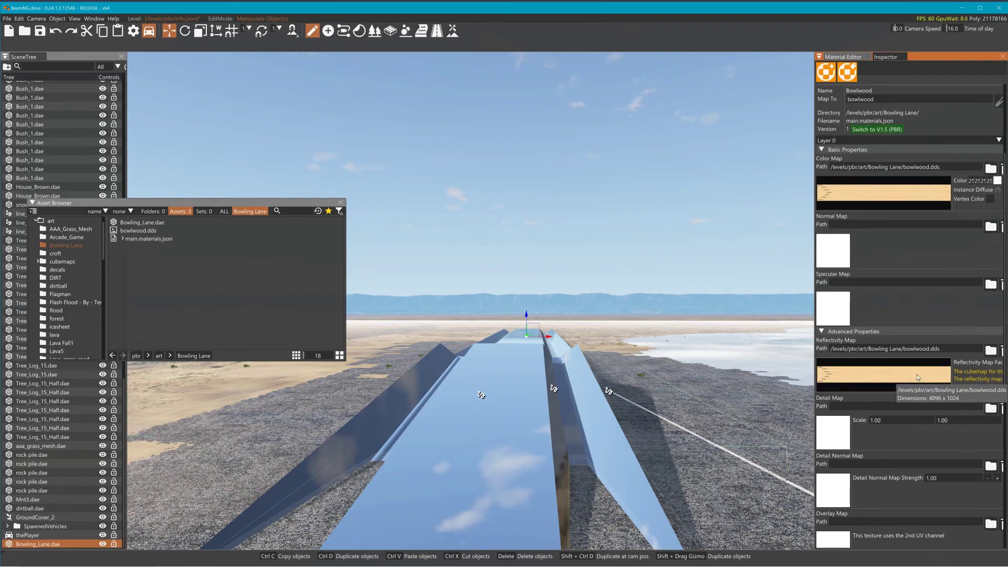
{"action": "scroll", "coordinate": [953, 458], "scroll_direction": "down", "scroll_amount": 15}
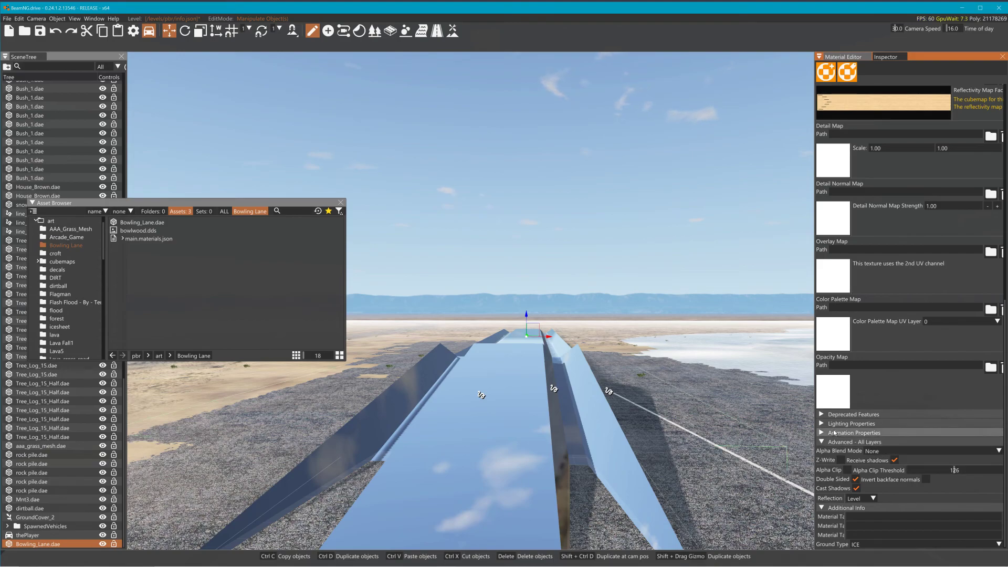
{"action": "left_click", "coordinate": [924, 424]}
{"action": "left_click_drag", "start_coordinate": [956, 460], "coordinate": [991, 451]}
{"action": "scroll", "coordinate": [935, 363], "scroll_direction": "up", "scroll_amount": 6}
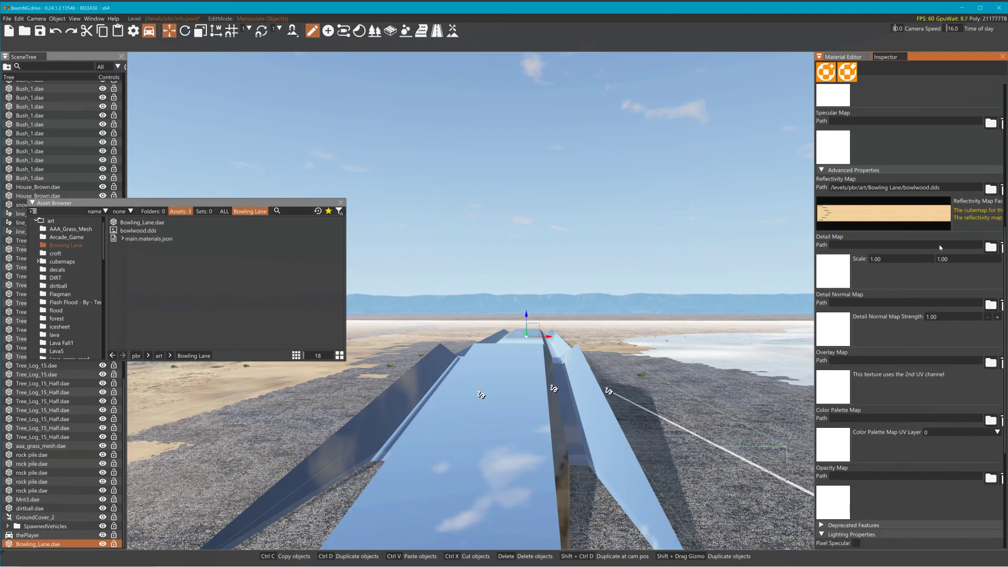
Step: Examine the Bowlwood material's reflectivity map notes, the reflection options and the effect of the roughness factor
{"action": "mouse_move", "coordinate": [940, 222]}
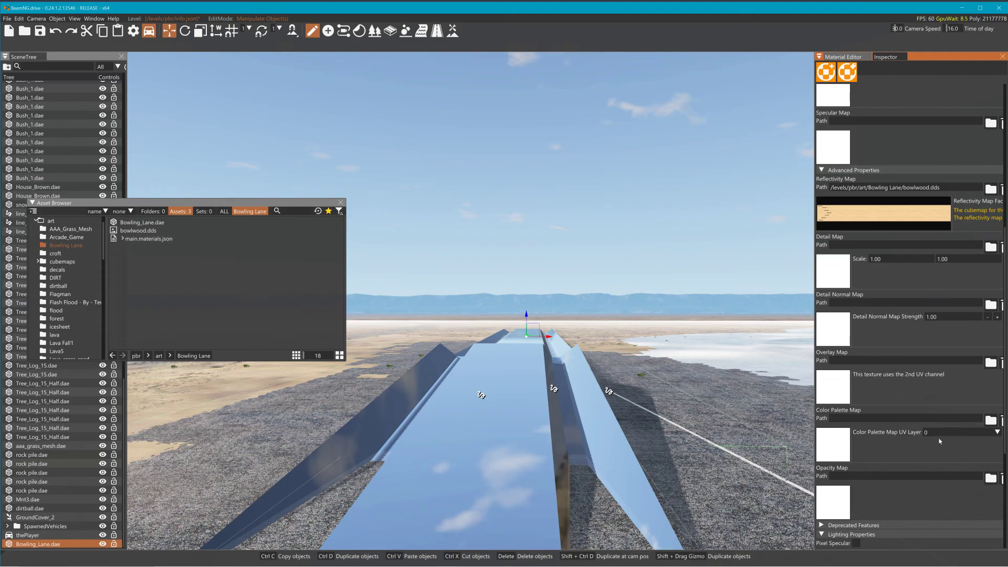
{"action": "scroll", "coordinate": [893, 420], "scroll_direction": "down", "scroll_amount": 10}
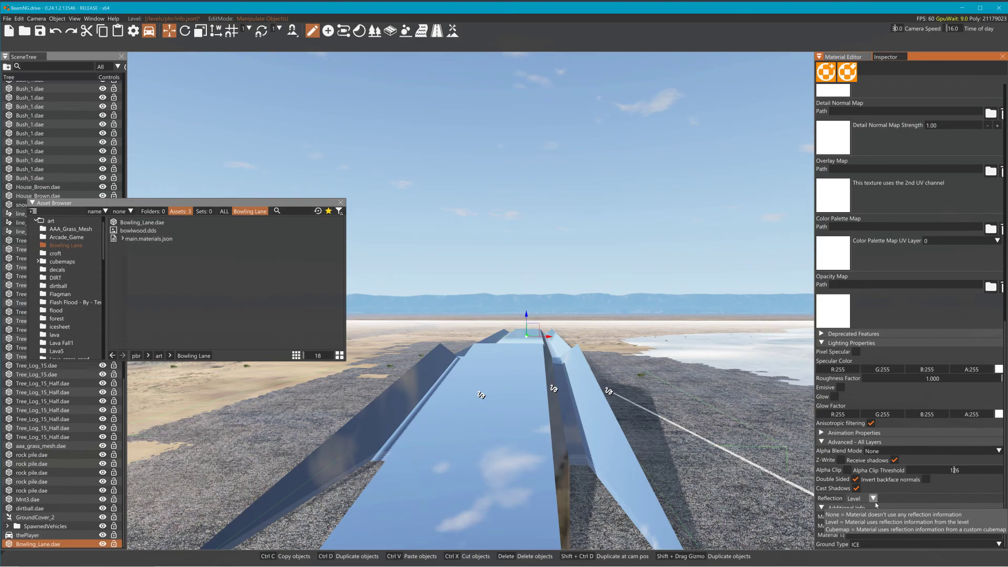
{"action": "scroll", "coordinate": [898, 417], "scroll_direction": "up", "scroll_amount": 5}
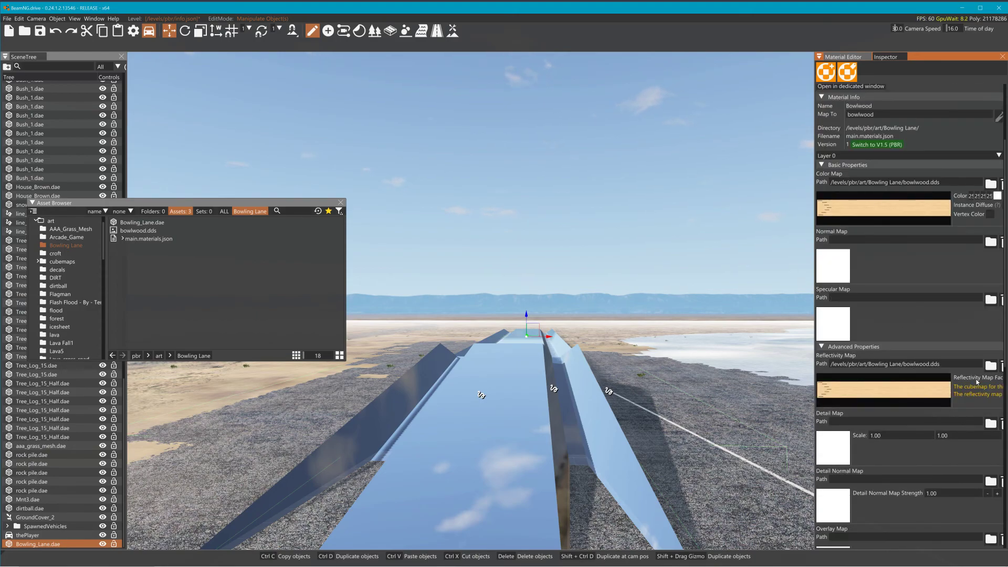
{"action": "mouse_move", "coordinate": [920, 391]}
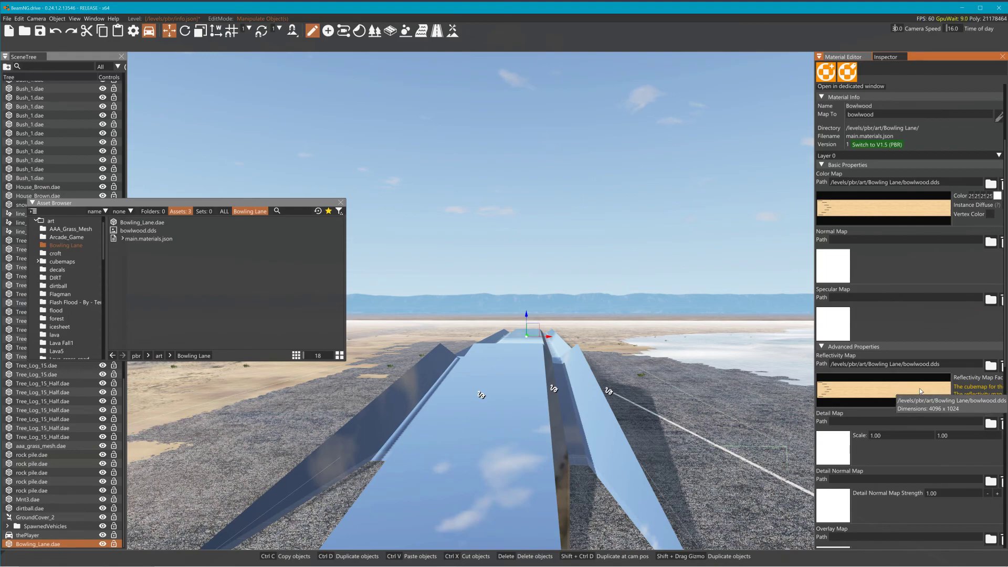
{"action": "scroll", "coordinate": [946, 472], "scroll_direction": "down", "scroll_amount": 4}
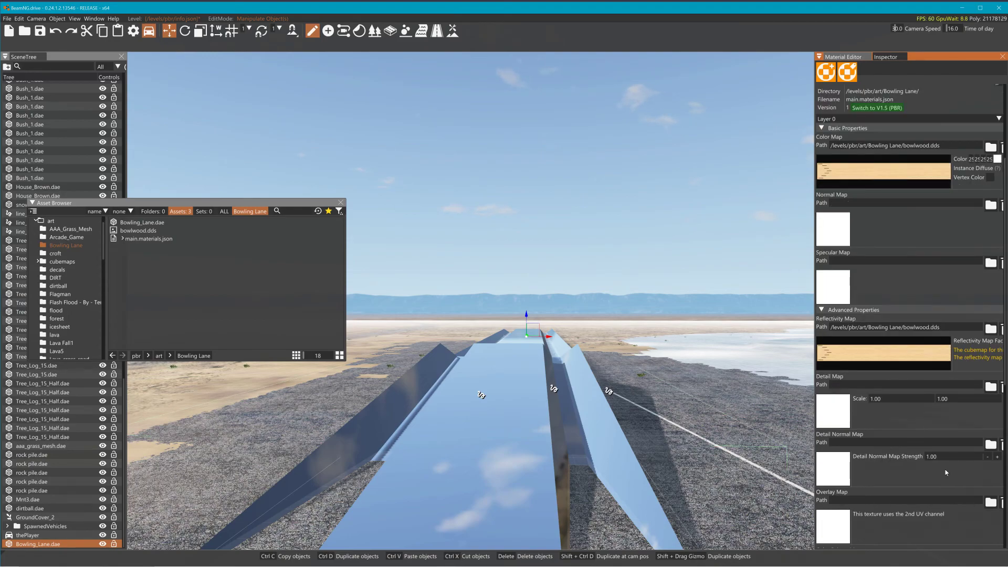
{"action": "scroll", "coordinate": [946, 472], "scroll_direction": "down", "scroll_amount": 6}
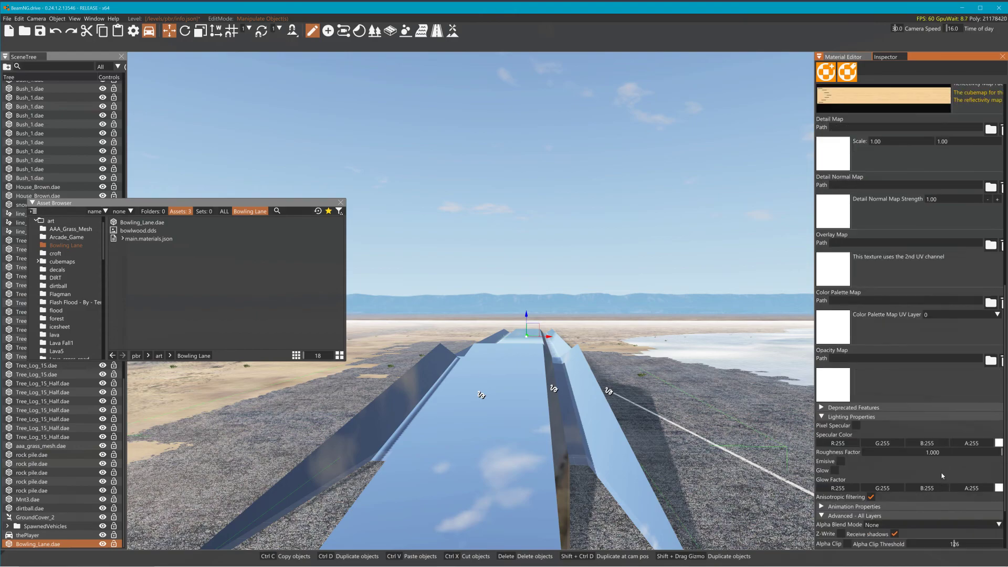
{"action": "left_click_drag", "start_coordinate": [986, 452], "coordinate": [876, 453]}
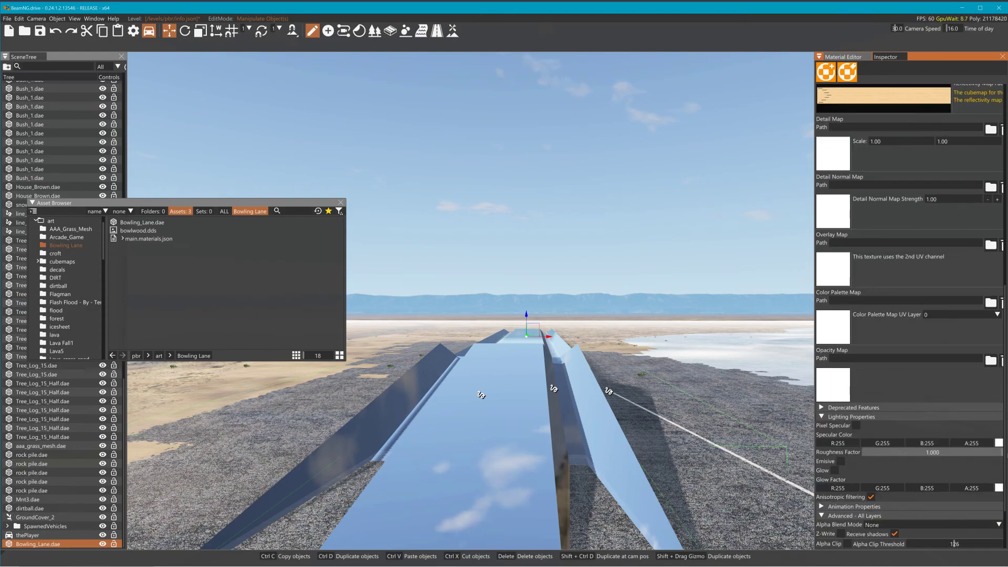
{"action": "scroll", "coordinate": [940, 395], "scroll_direction": "up", "scroll_amount": 6}
{"action": "scroll", "coordinate": [941, 380], "scroll_direction": "up", "scroll_amount": 1}
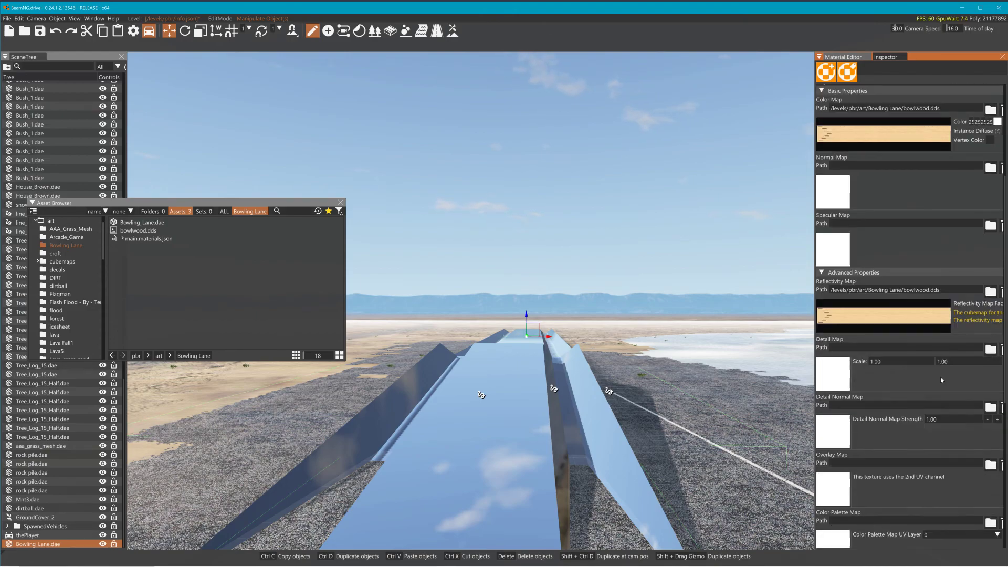
{"action": "scroll", "coordinate": [944, 363], "scroll_direction": "up", "scroll_amount": 2}
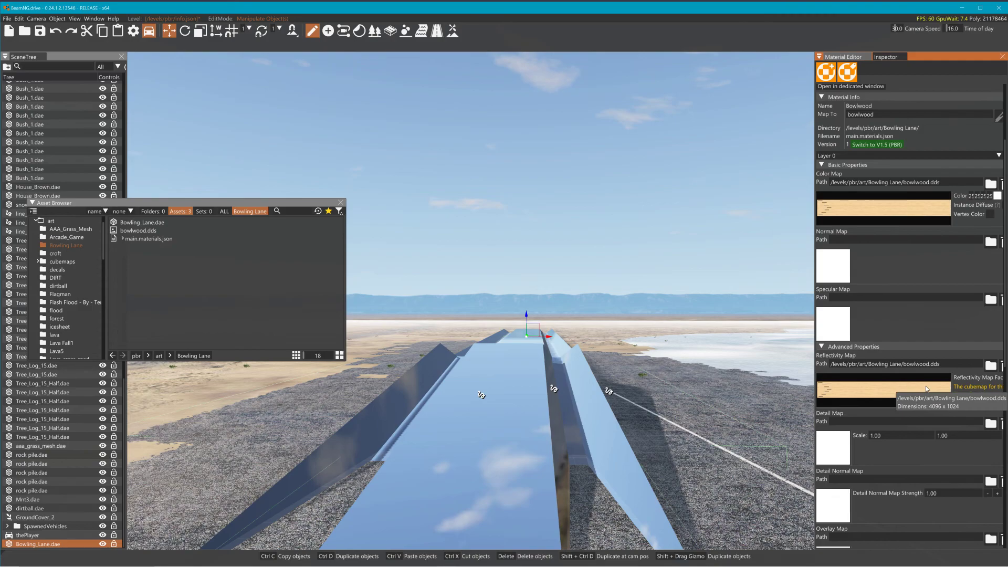
Step: Set the Bowlwood material's alpha clip threshold to 255 and its reflection to Cubemap
{"action": "scroll", "coordinate": [911, 483], "scroll_direction": "down", "scroll_amount": 10}
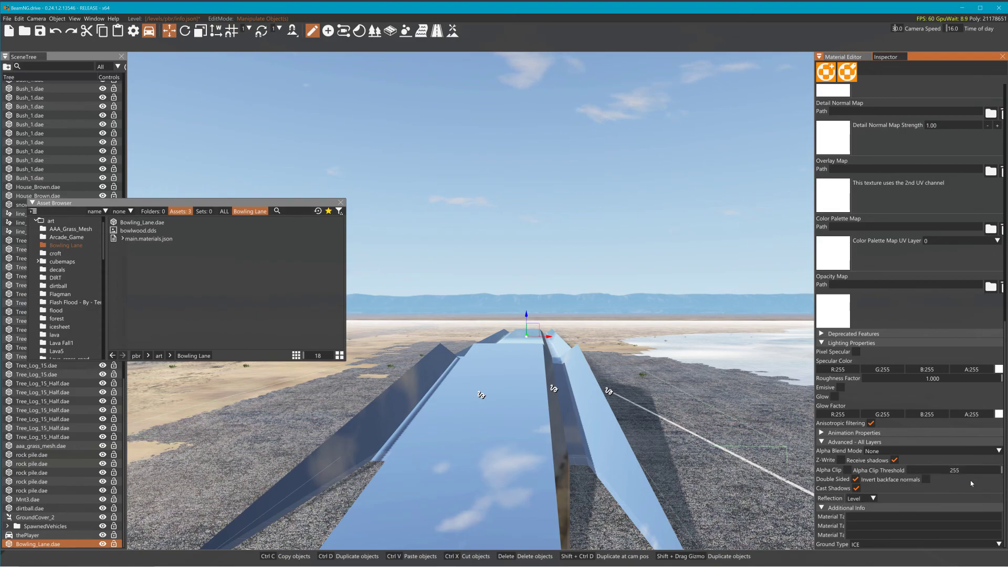
{"action": "left_click", "coordinate": [873, 498]}
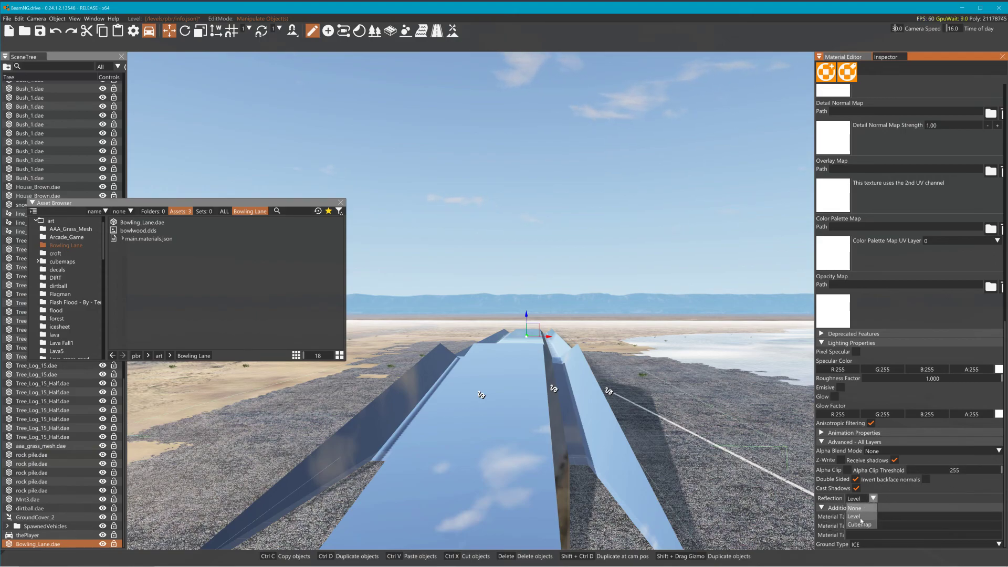
{"action": "left_click", "coordinate": [859, 525]}
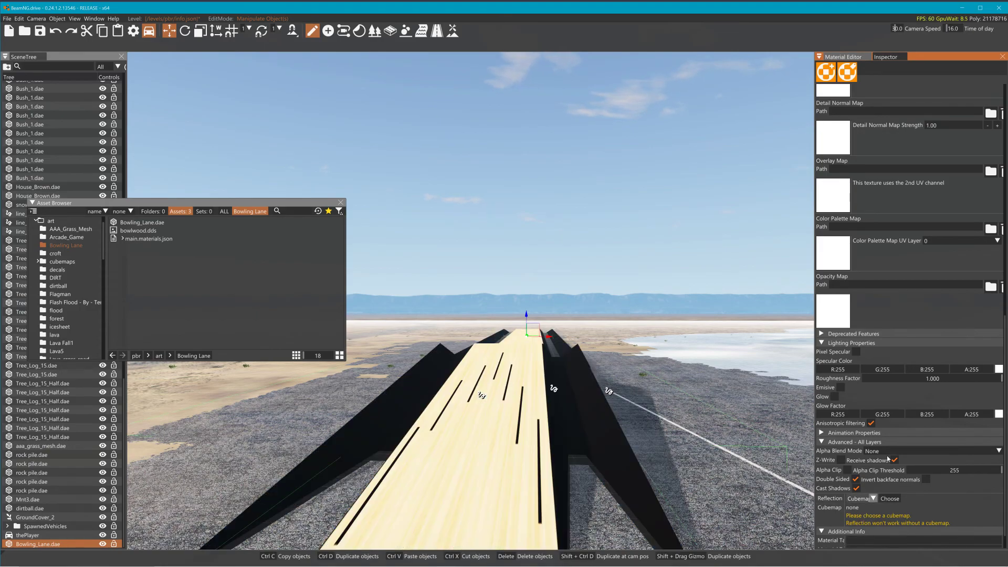
{"action": "scroll", "coordinate": [924, 292], "scroll_direction": "up", "scroll_amount": 2}
{"action": "scroll", "coordinate": [923, 293], "scroll_direction": "up", "scroll_amount": 1}
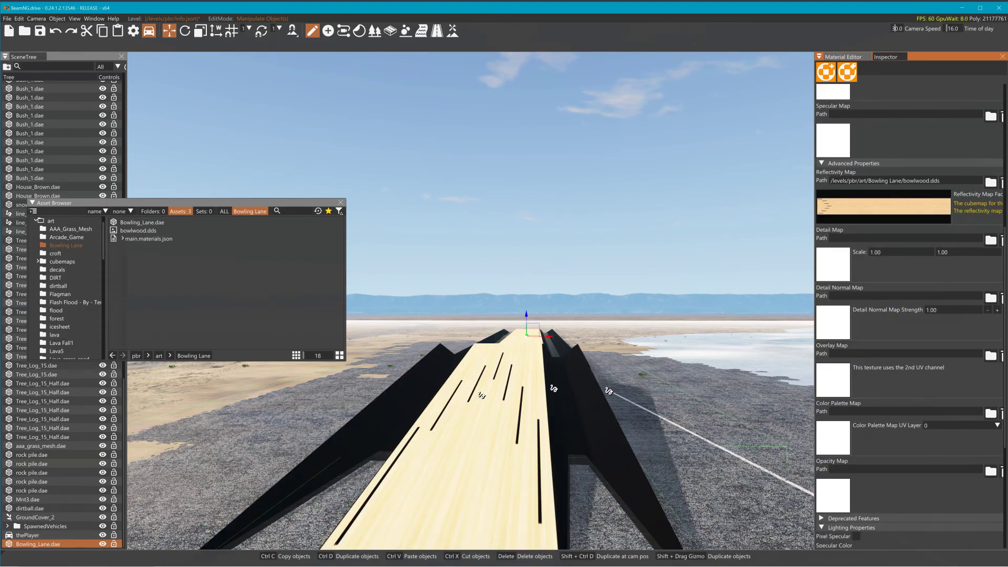
Step: Set the Bowlwood material's roughness factor to about 0.943
{"action": "scroll", "coordinate": [964, 457], "scroll_direction": "down", "scroll_amount": 2}
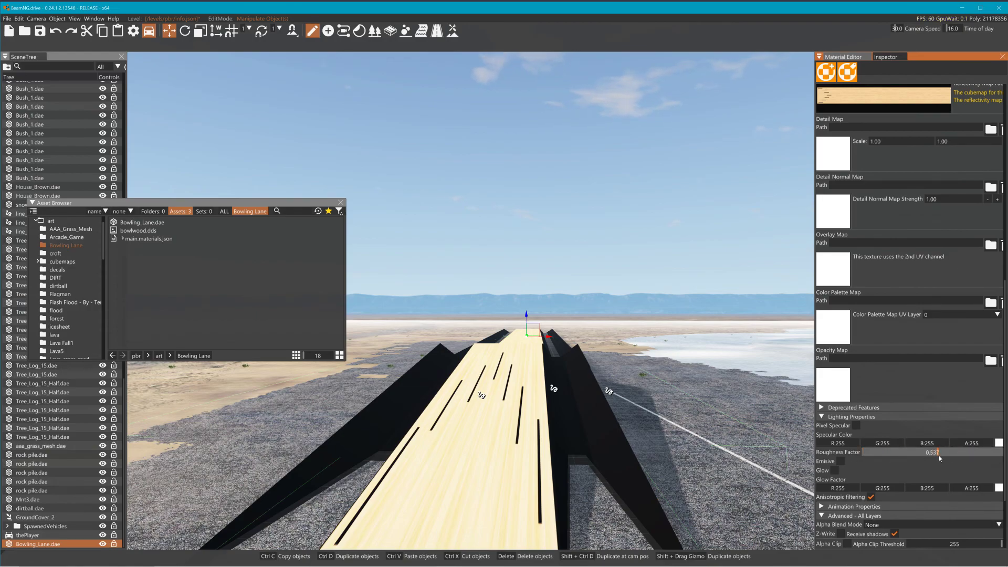
{"action": "left_click_drag", "start_coordinate": [955, 460], "coordinate": [993, 452]}
{"action": "scroll", "coordinate": [897, 500], "scroll_direction": "down", "scroll_amount": 1}
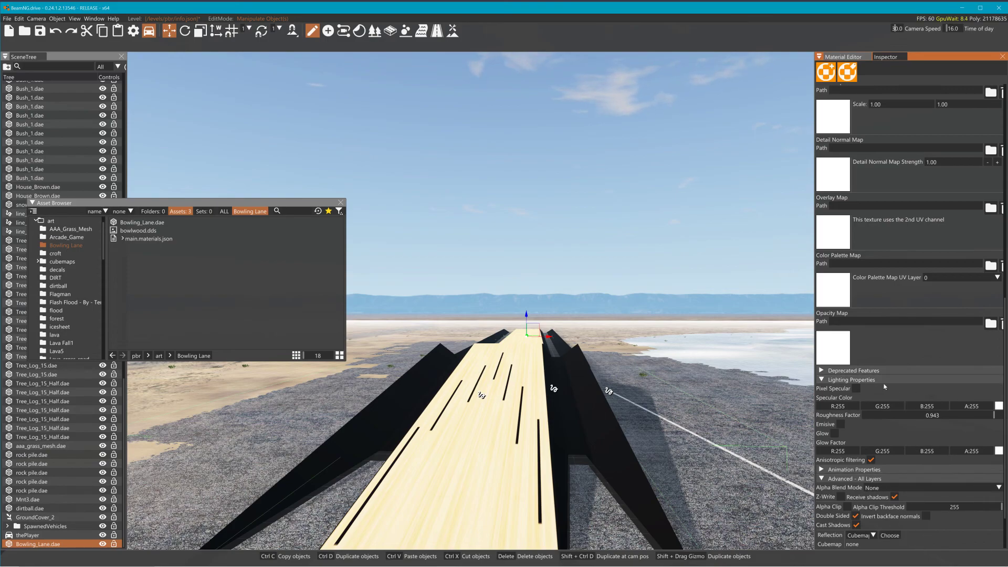
Step: Switch the Bowlwood material to version 1.5 (PBR) and set its reflection to Level
{"action": "scroll", "coordinate": [890, 400], "scroll_direction": "up", "scroll_amount": 7}
{"action": "left_click", "coordinate": [886, 182]}
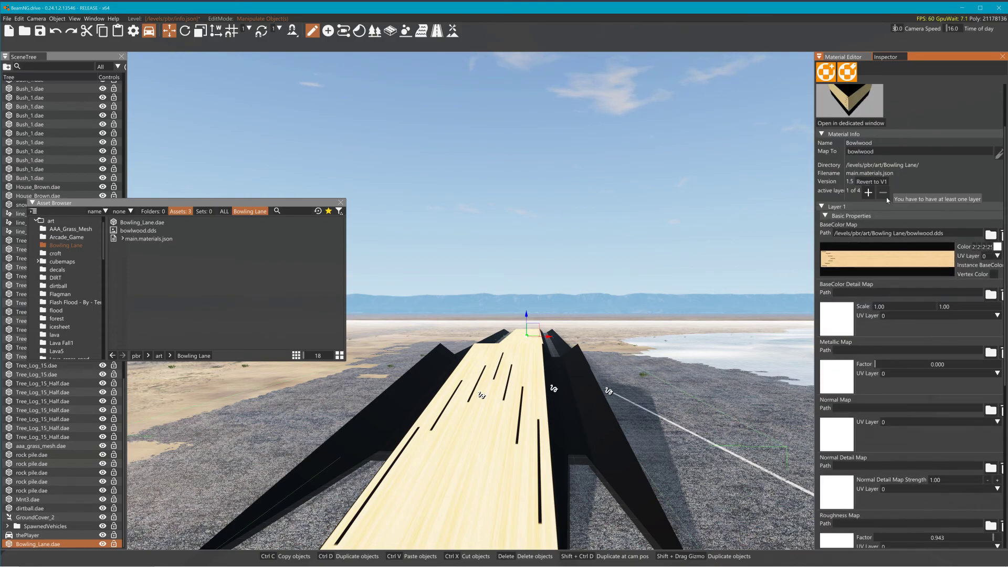
{"action": "scroll", "coordinate": [897, 367], "scroll_direction": "down", "scroll_amount": 1}
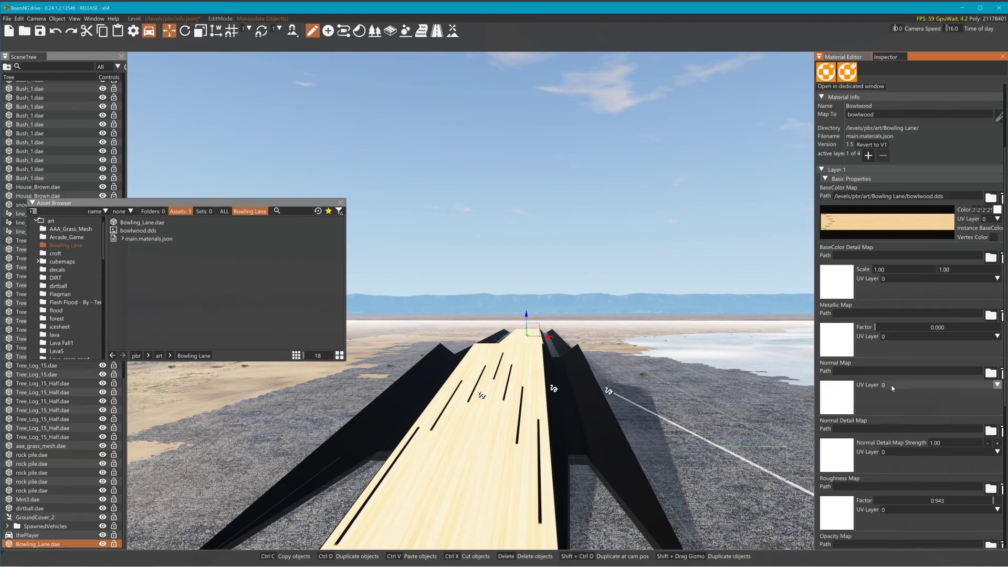
{"action": "scroll", "coordinate": [864, 477], "scroll_direction": "down", "scroll_amount": 4}
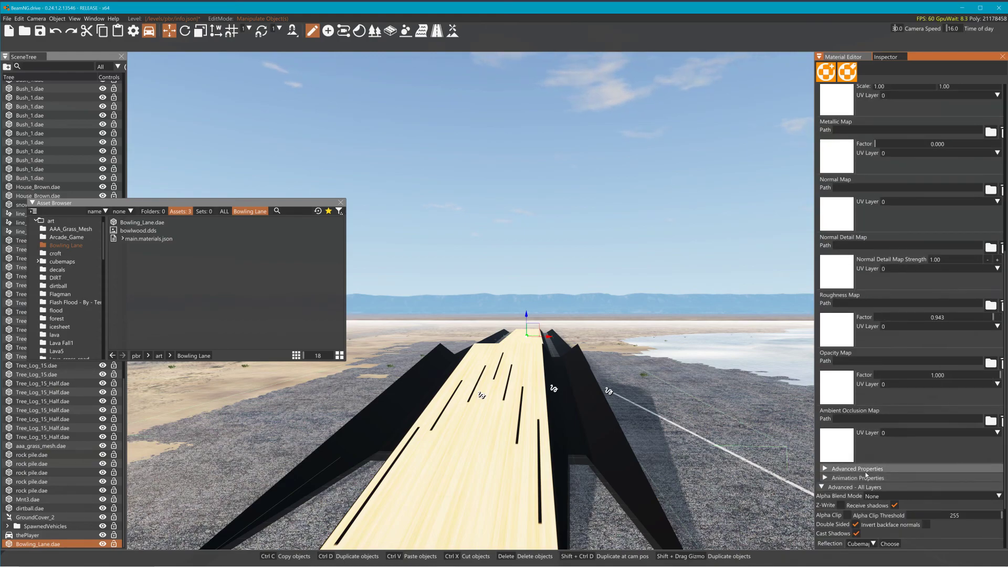
{"action": "left_click", "coordinate": [874, 544]}
{"action": "left_click", "coordinate": [867, 529]}
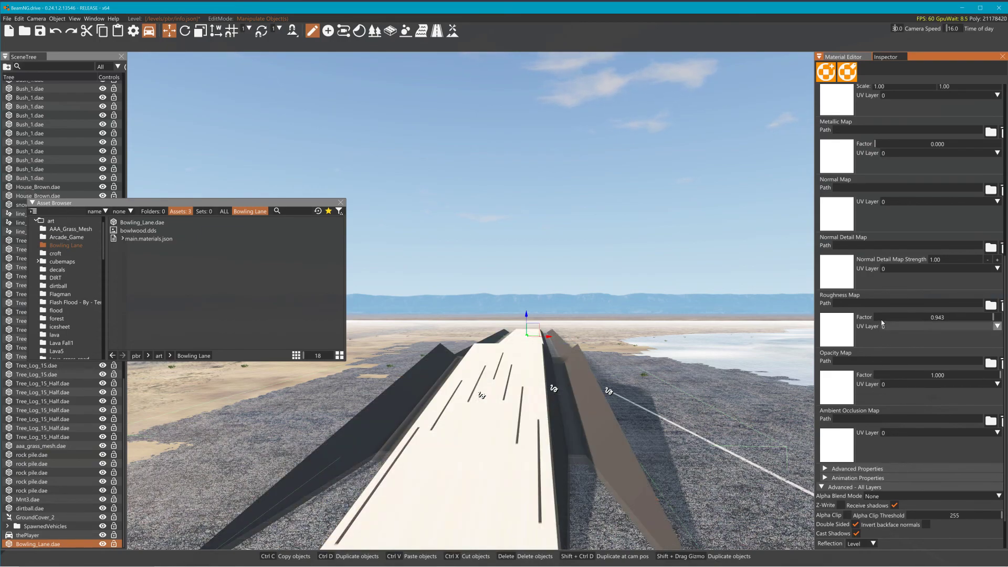
Step: Assign bowlwood.dds as the Bowlwood material's metallic map and set the metallic factor to 1.000
{"action": "scroll", "coordinate": [885, 296], "scroll_direction": "up", "scroll_amount": 3}
{"action": "left_click", "coordinate": [842, 228]}
{"action": "left_click", "coordinate": [483, 101]}
{"action": "left_click", "coordinate": [681, 355]}
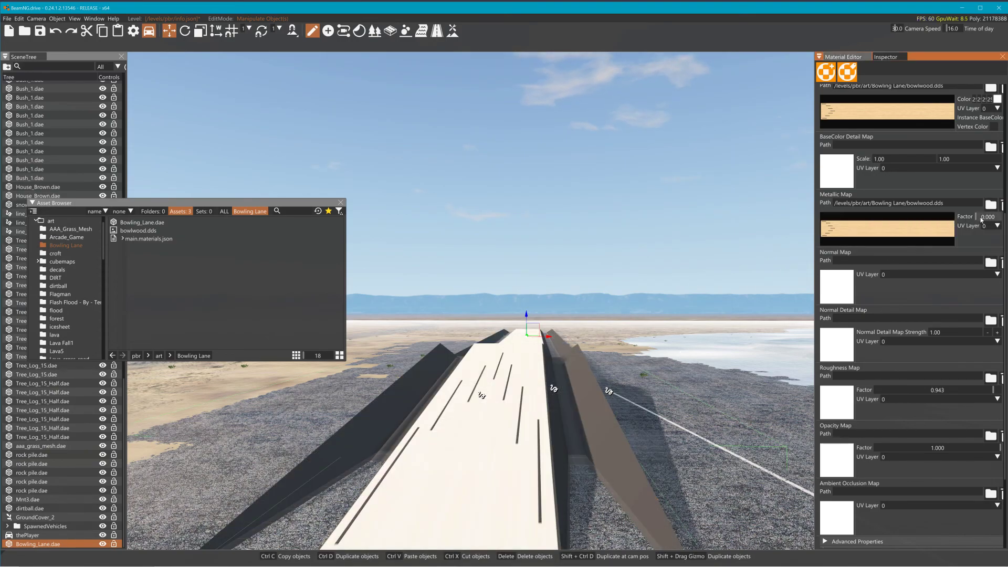
{"action": "left_click_drag", "start_coordinate": [981, 220], "coordinate": [1000, 220]}
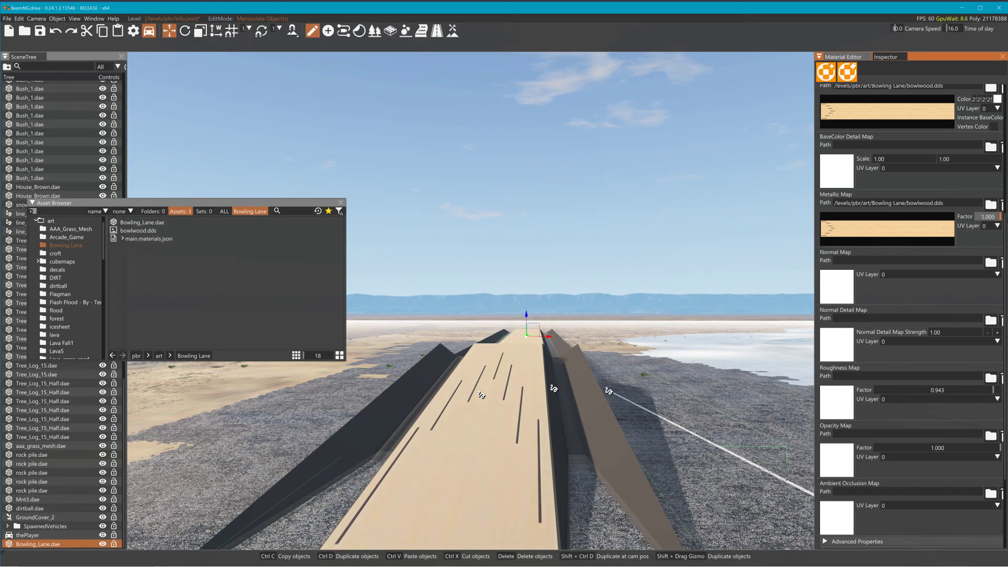
Step: Inspect the lane's metallic surface from different angles, then remove the Bowlwood material's metallic map
{"action": "key", "text": "w"}
{"action": "right_click_drag", "start_coordinate": [719, 301], "coordinate": [690, 379]}
{"action": "key", "text": "a"}
{"action": "key", "text": "d"}
{"action": "key", "text": "a"}
{"action": "key", "text": "s"}
{"action": "left_click", "coordinate": [1001, 207]}
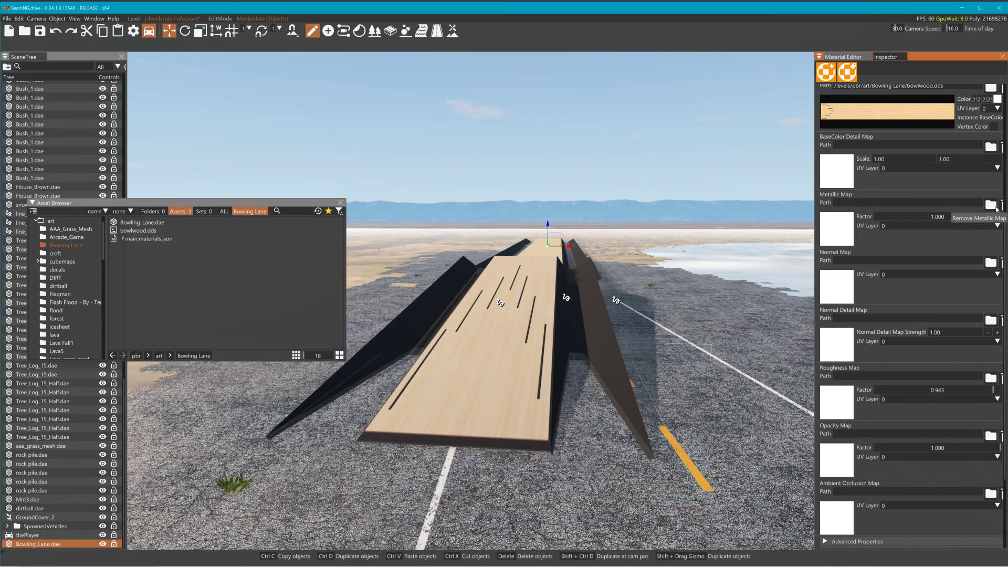
Step: Revert the Bowlwood material to version 1 and remove its reflectivity map
{"action": "left_click", "coordinate": [879, 109]}
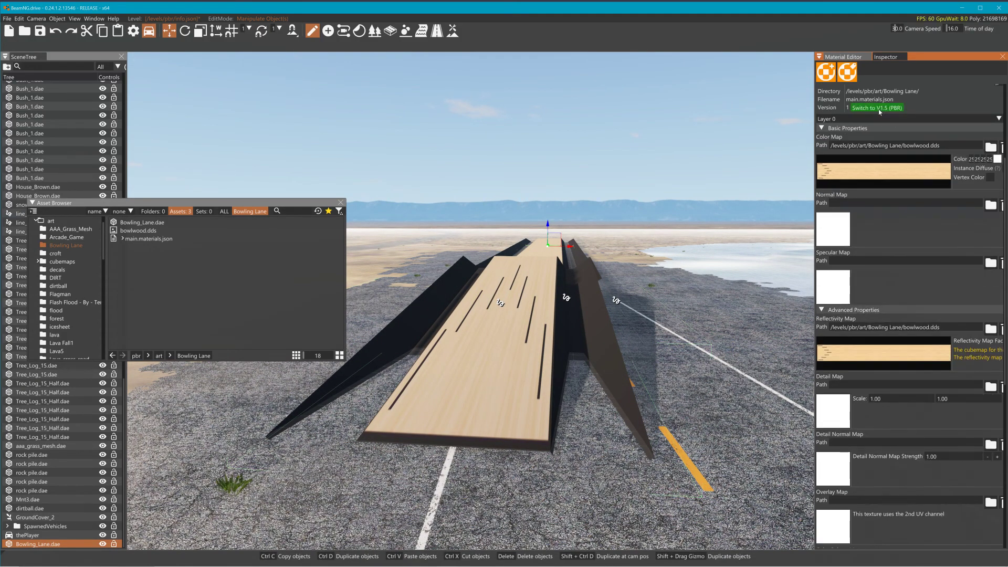
{"action": "left_click", "coordinate": [1001, 329]}
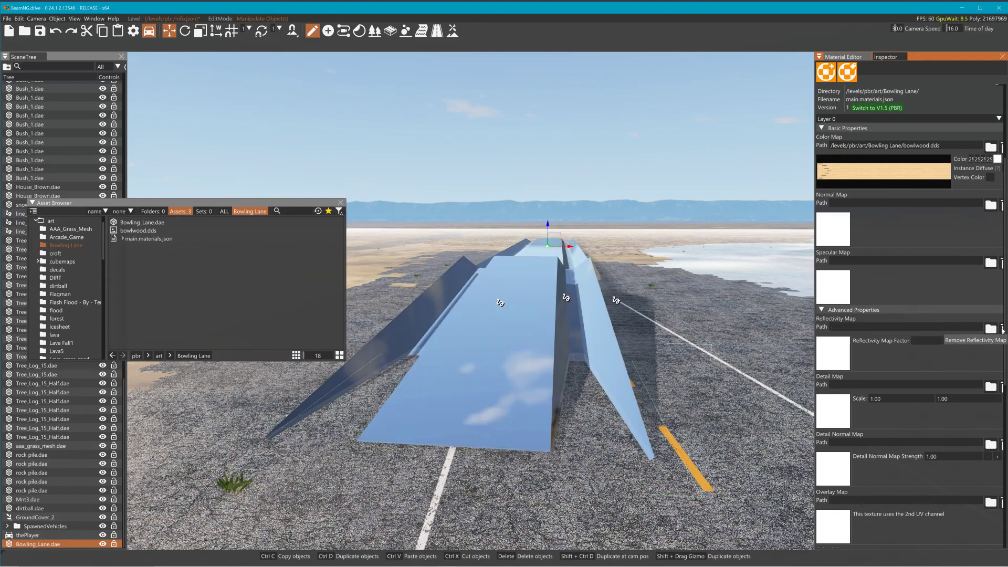
{"action": "scroll", "coordinate": [897, 493], "scroll_direction": "down", "scroll_amount": 10}
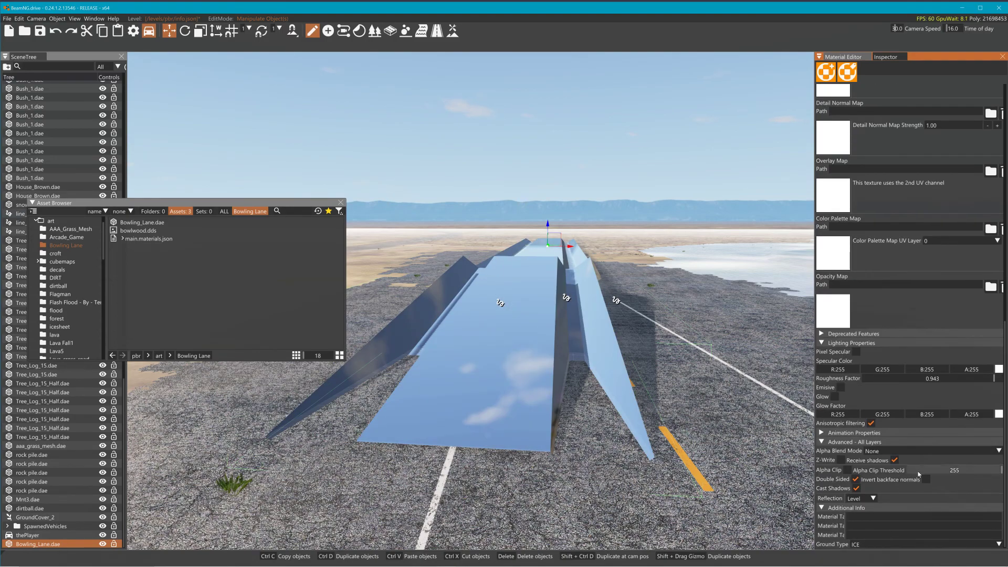
Step: Set the Bowlwood material's reflection to None and check the lane's surface from several angles
{"action": "left_click", "coordinate": [872, 499]}
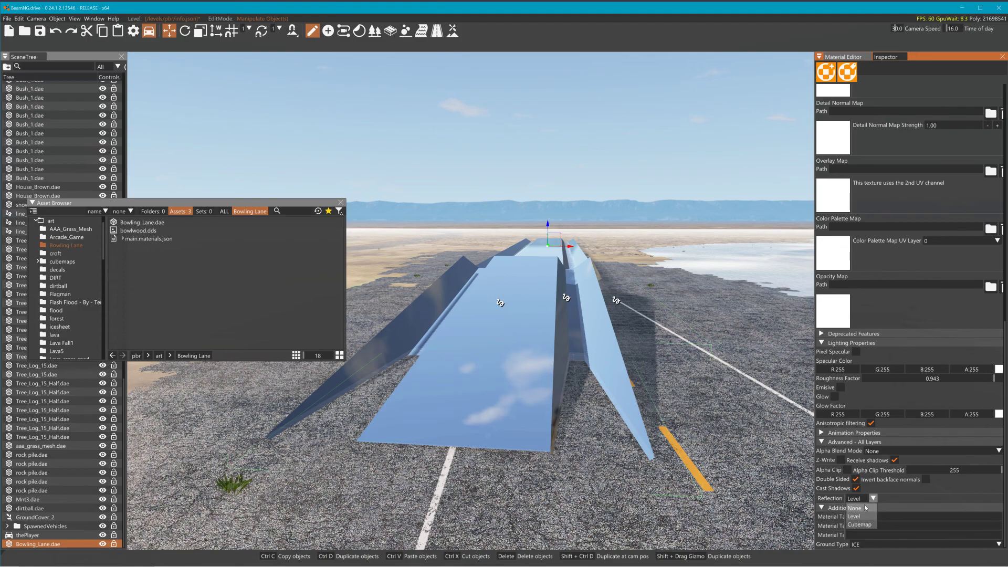
{"action": "left_click", "coordinate": [865, 507]}
{"action": "right_click_drag", "start_coordinate": [630, 336], "coordinate": [644, 248]}
{"action": "key", "text": "w"}
{"action": "key", "text": "w"}
{"action": "key", "text": "s"}
{"action": "key", "text": "a"}
{"action": "right_click_drag", "start_coordinate": [591, 278], "coordinate": [619, 310]}
{"action": "key", "text": "s"}
{"action": "key", "text": "w"}
{"action": "key", "text": "d"}
{"action": "key", "text": "s"}
{"action": "key", "text": "s"}
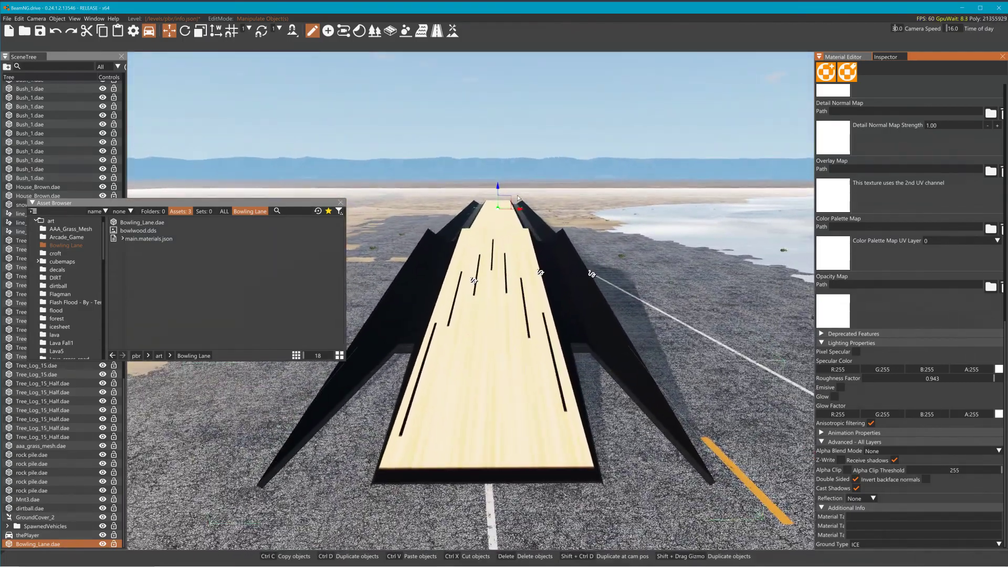
Step: Rebuild the level's collision data and leave the world editor
{"action": "left_click", "coordinate": [33, 19]}
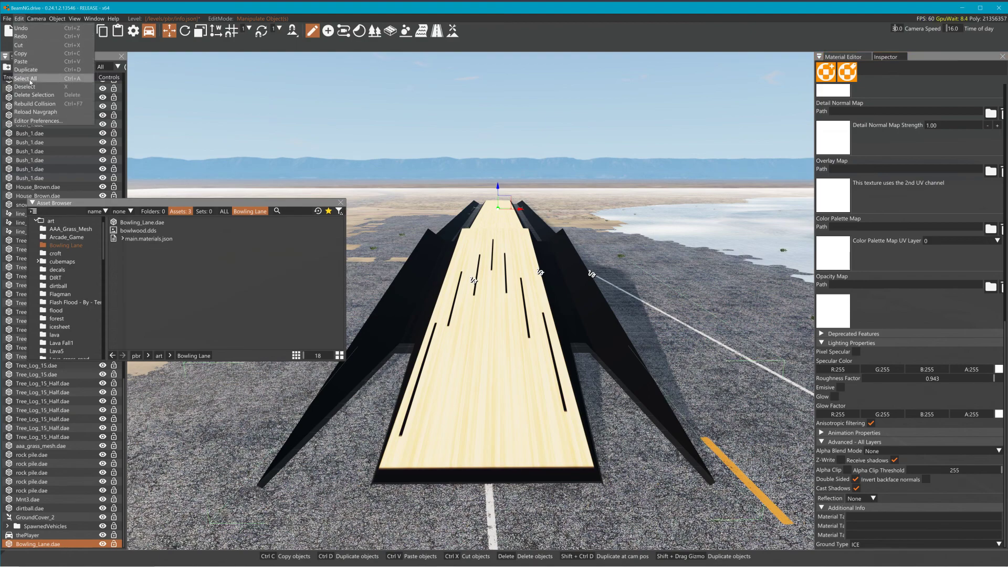
{"action": "left_click", "coordinate": [50, 105]}
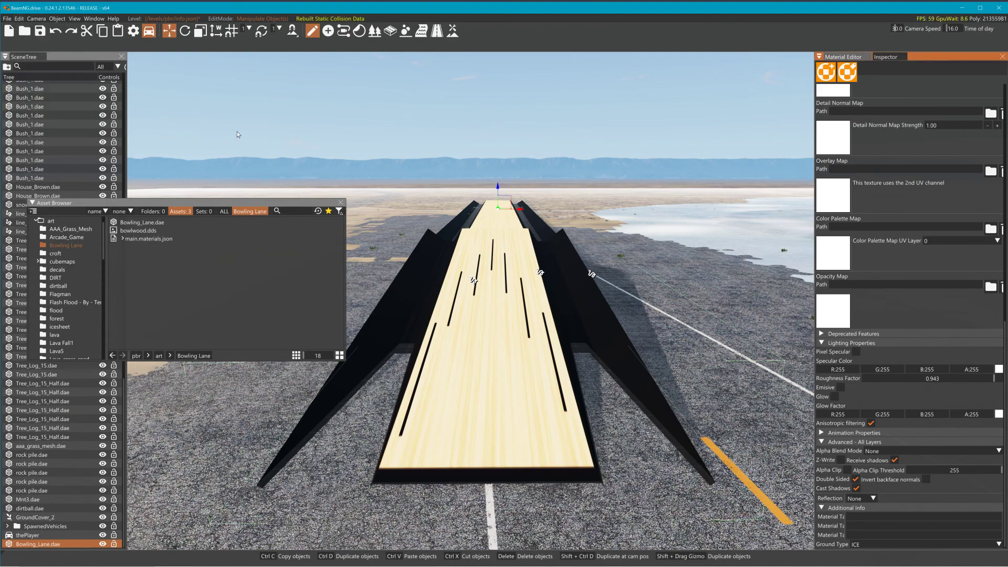
{"action": "key", "text": "F11"}
Step: Place the blue pickup on the lane's far end using the free camera and check how it stands there
{"action": "key", "text": "c"}
{"action": "right_click_drag", "start_coordinate": [297, 115], "coordinate": [158, 116]}
{"action": "key", "text": "shift+c"}
{"action": "key", "text": "w"}
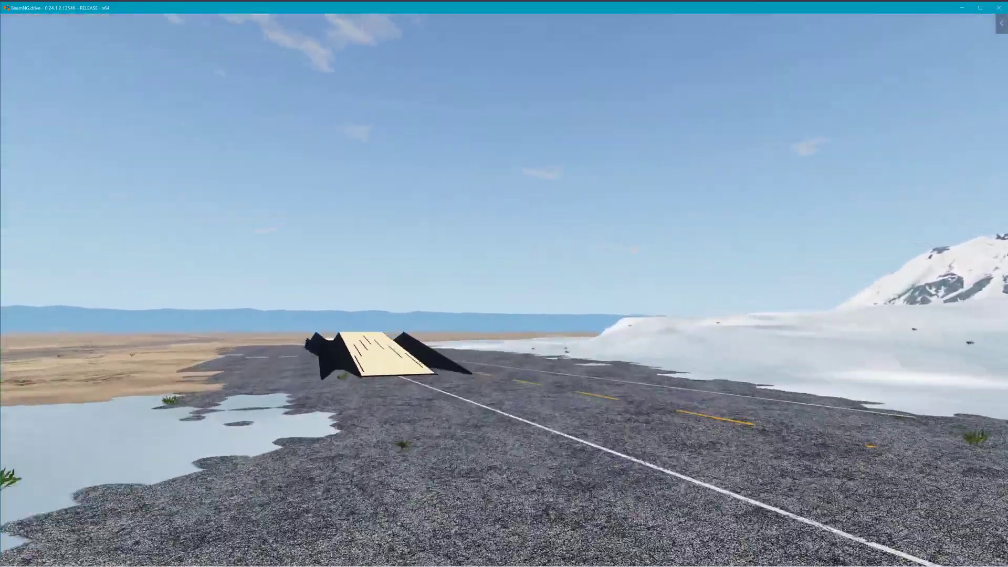
{"action": "key", "text": "w"}
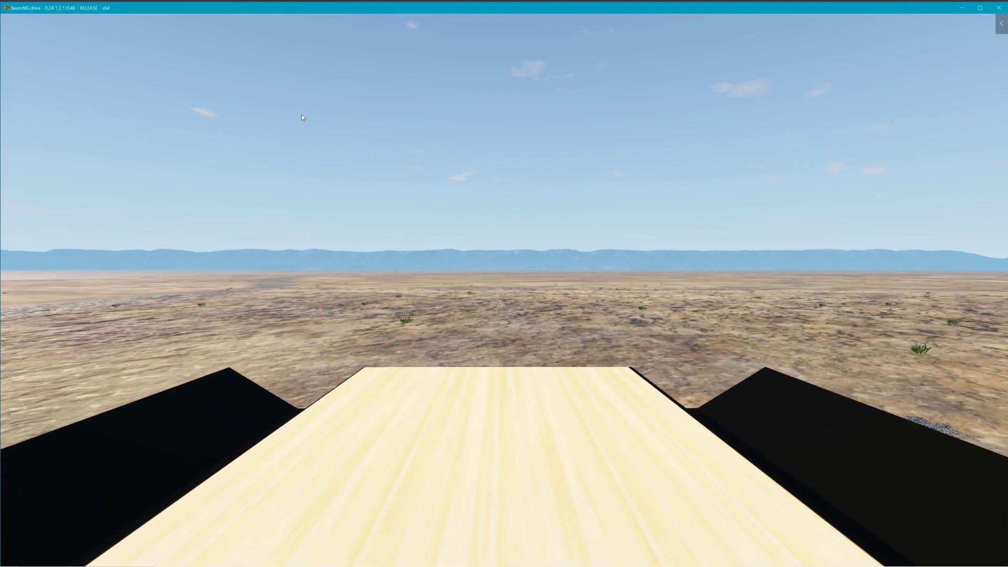
{"action": "key", "text": "shift+c"}
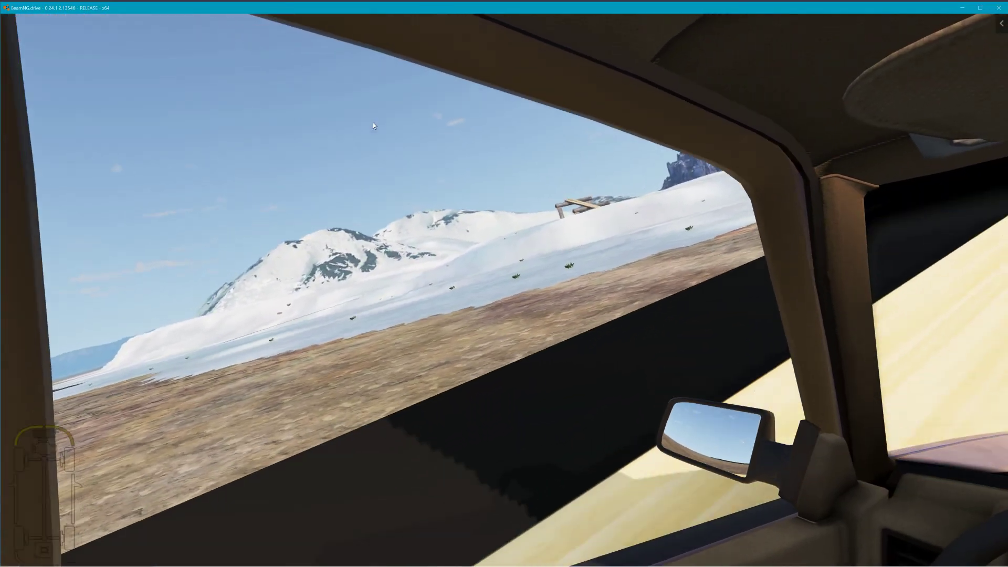
{"action": "key", "text": "c"}
{"action": "key", "text": "s"}
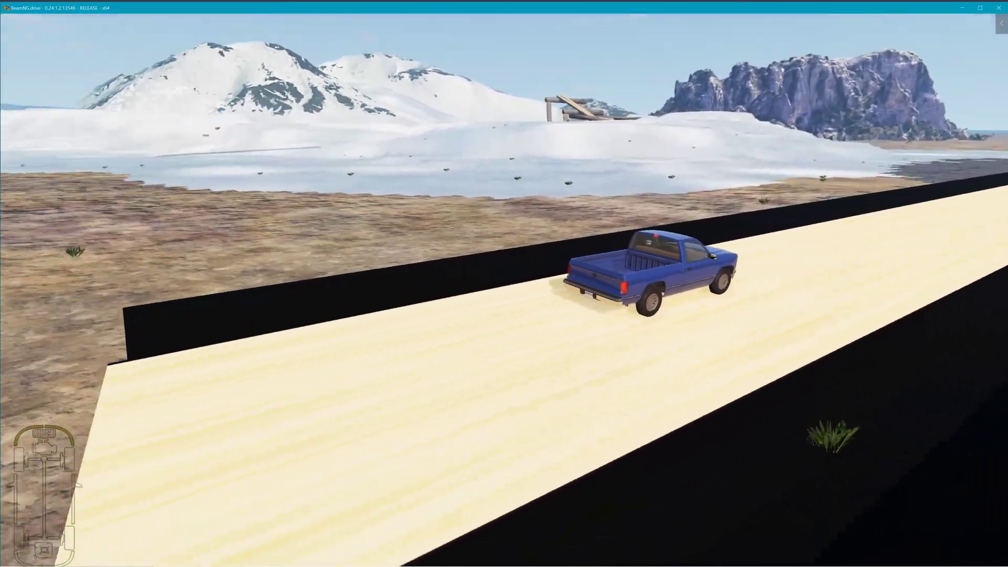
{"action": "key", "text": "d"}
{"action": "key", "text": "d"}
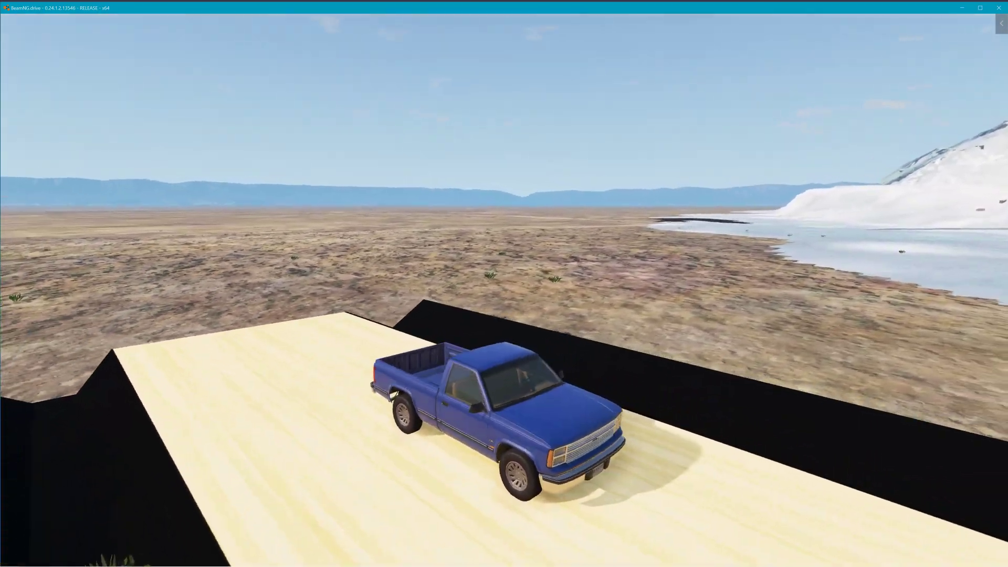
Step: Spawn the bowling pins as a new vehicle at the lane's far end, behind the pickup
{"action": "key", "text": "w"}
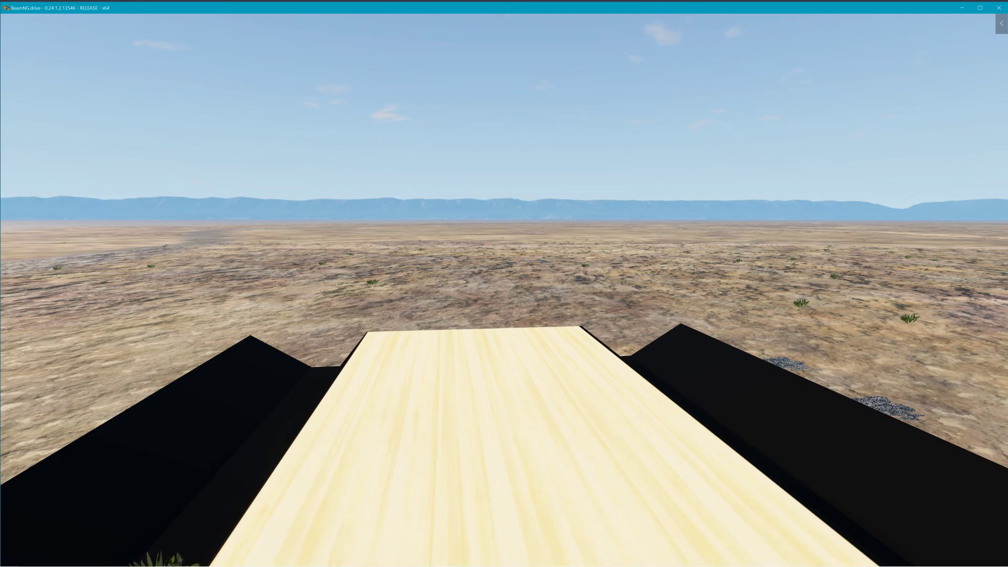
{"action": "key", "text": "Escape"}
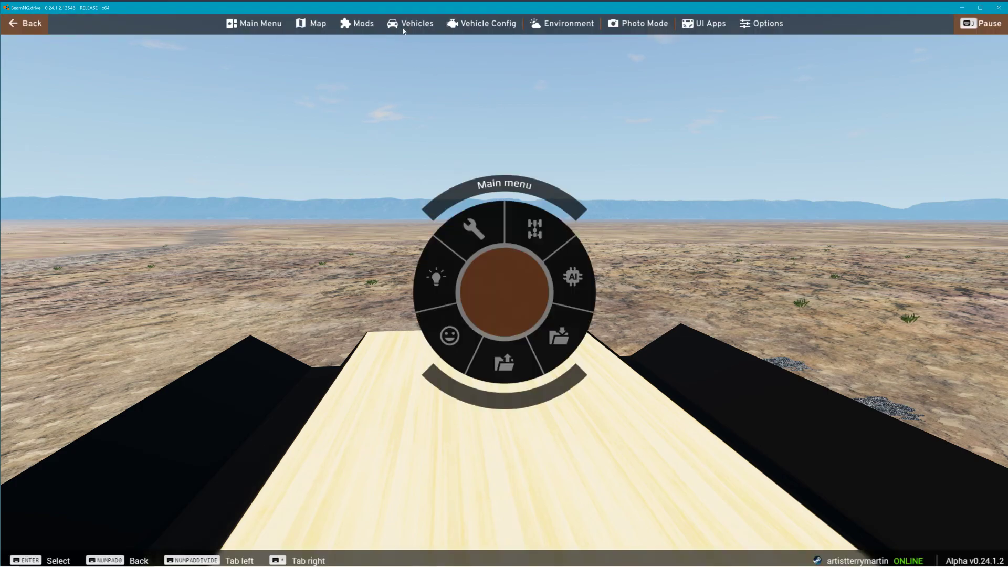
{"action": "left_click", "coordinate": [410, 24]}
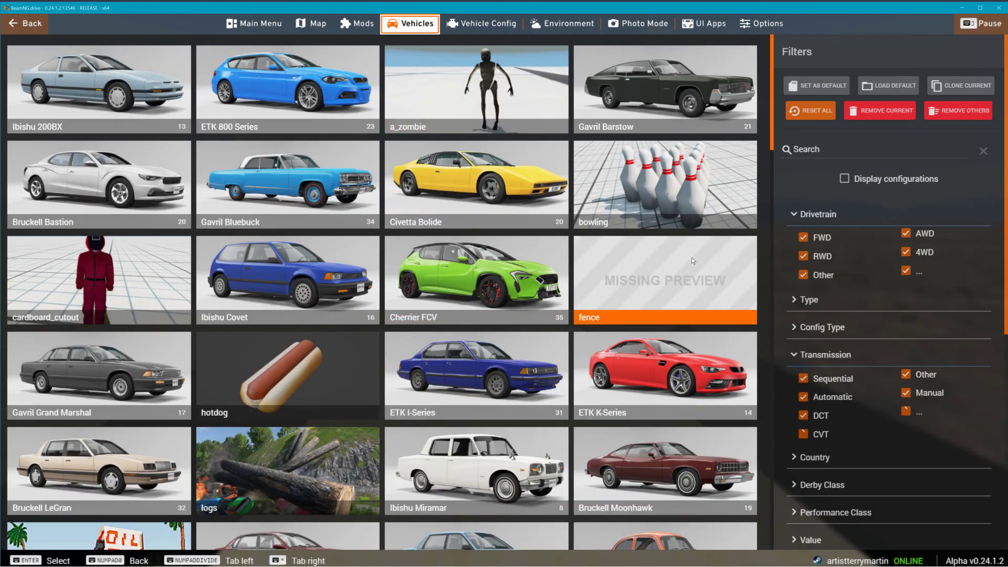
{"action": "left_click", "coordinate": [688, 185]}
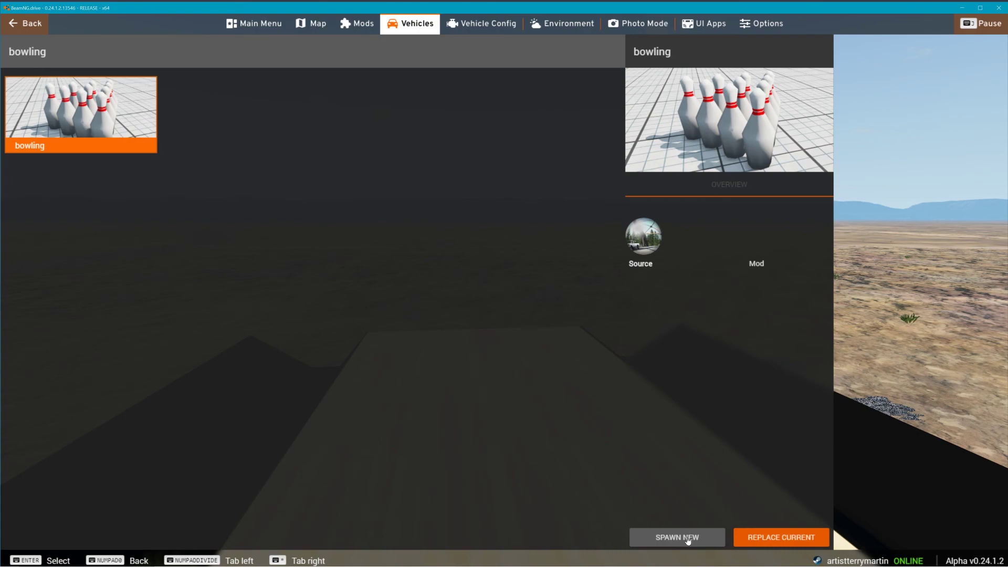
{"action": "left_click", "coordinate": [678, 537]}
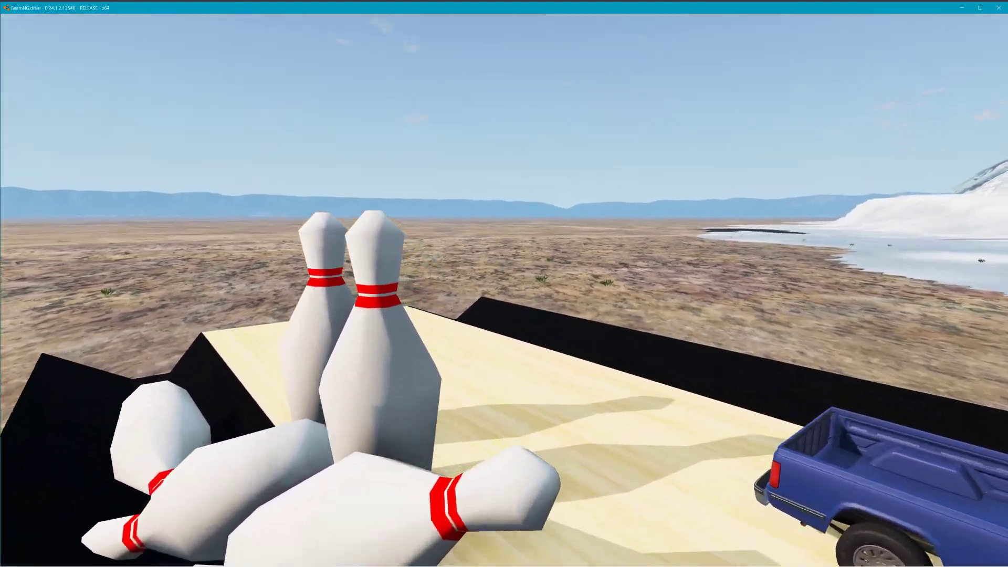
Step: Center the bowling pins on the lane in the world editor at about X 1751.745, Z 150.543, with an X rotation of 5.495
{"action": "key", "text": "w"}
{"action": "right_click_drag", "start_coordinate": [760, 179], "coordinate": [765, 180]}
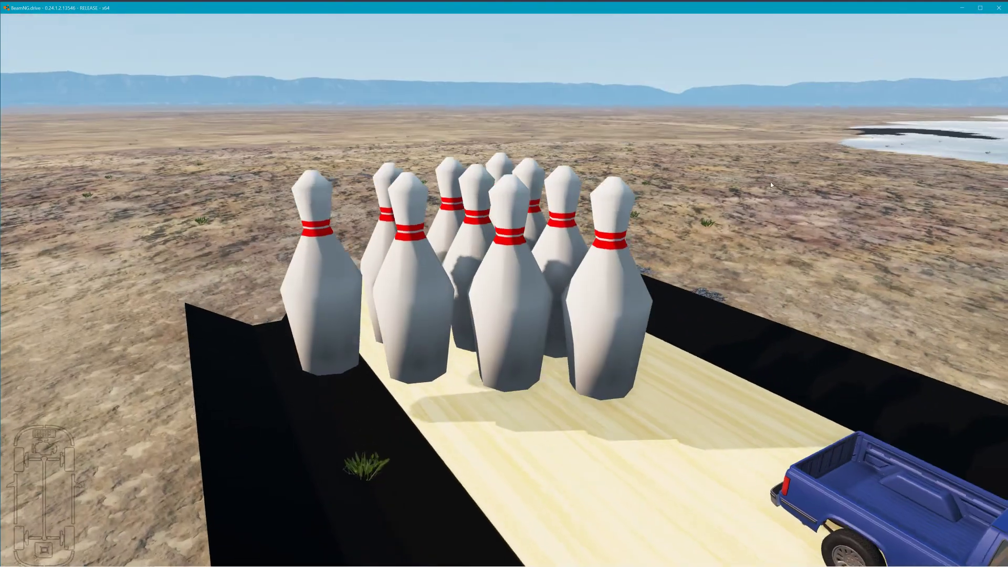
{"action": "right_click_drag", "start_coordinate": [771, 182], "coordinate": [771, 182]}
{"action": "key", "text": "F11"}
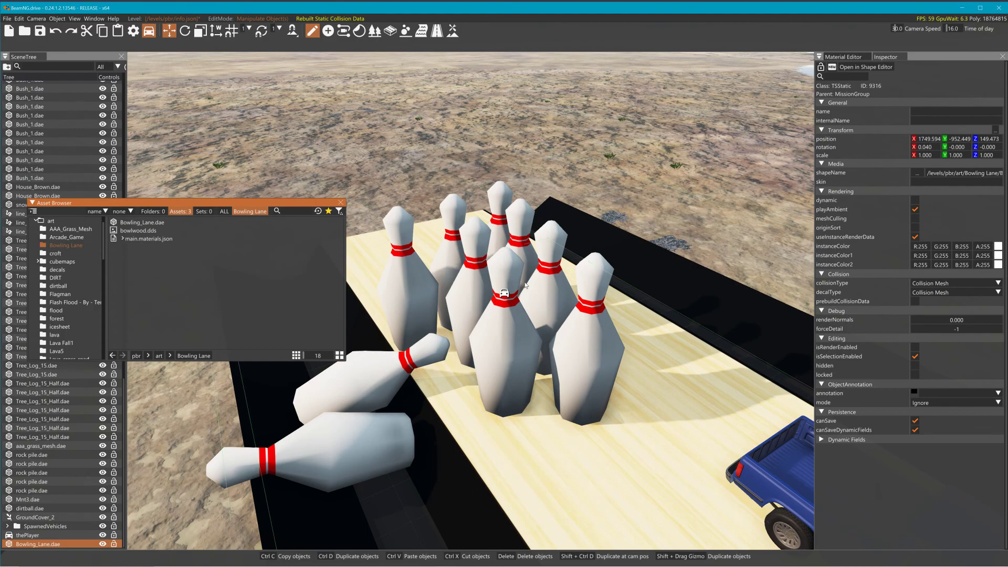
{"action": "left_click", "coordinate": [512, 293]}
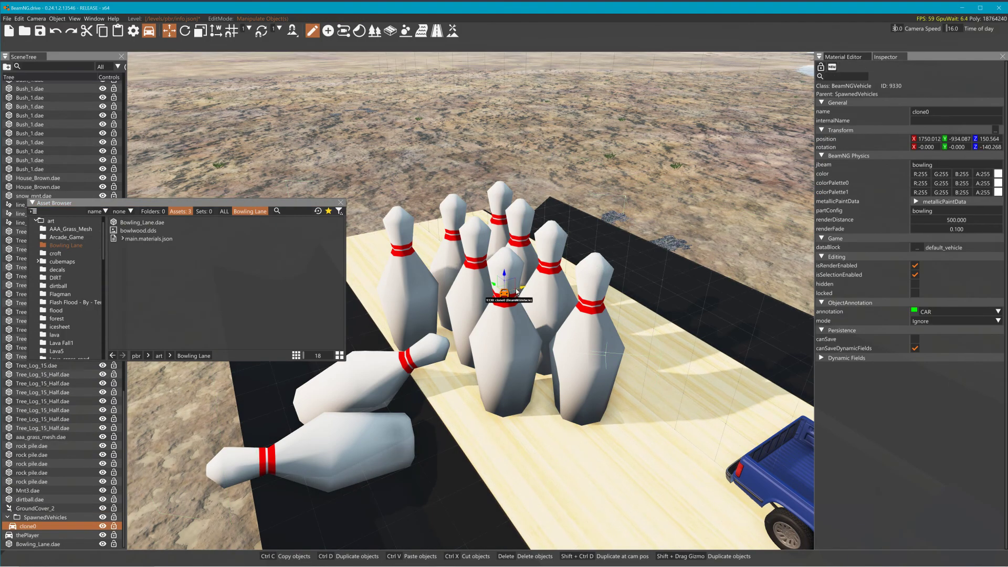
{"action": "left_click_drag", "start_coordinate": [517, 292], "coordinate": [557, 281]}
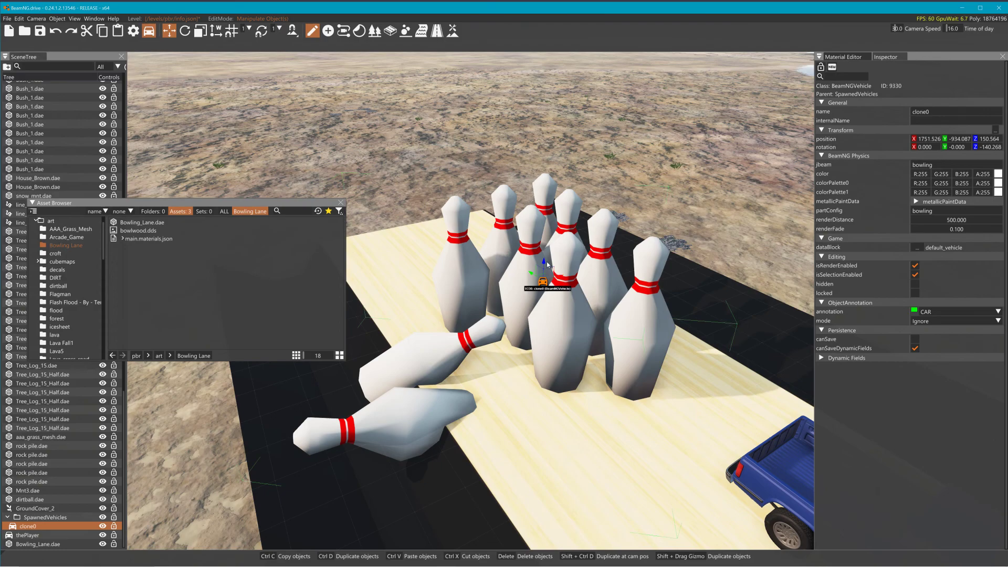
{"action": "left_click_drag", "start_coordinate": [549, 290], "coordinate": [548, 289]}
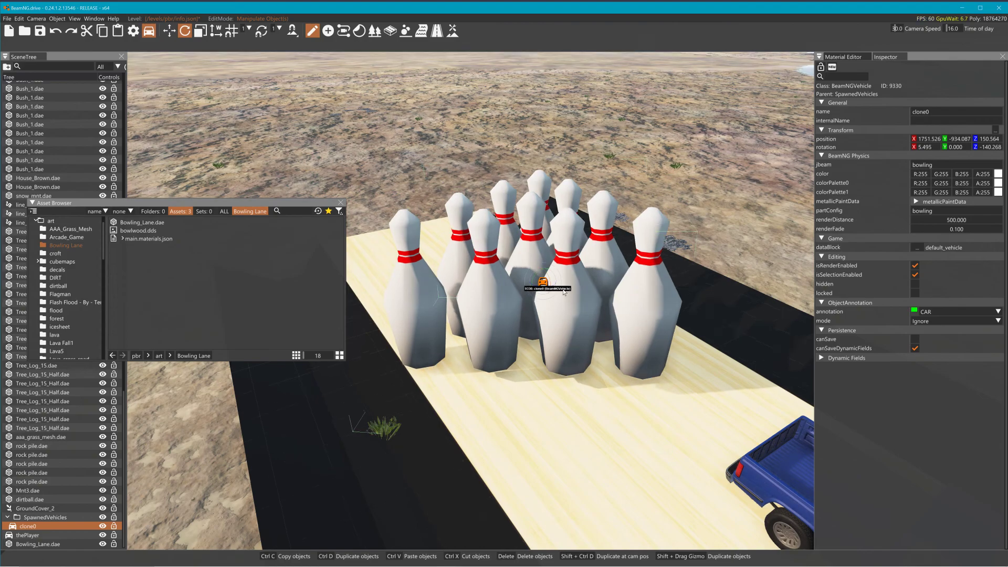
{"action": "left_click_drag", "start_coordinate": [561, 281], "coordinate": [567, 278]}
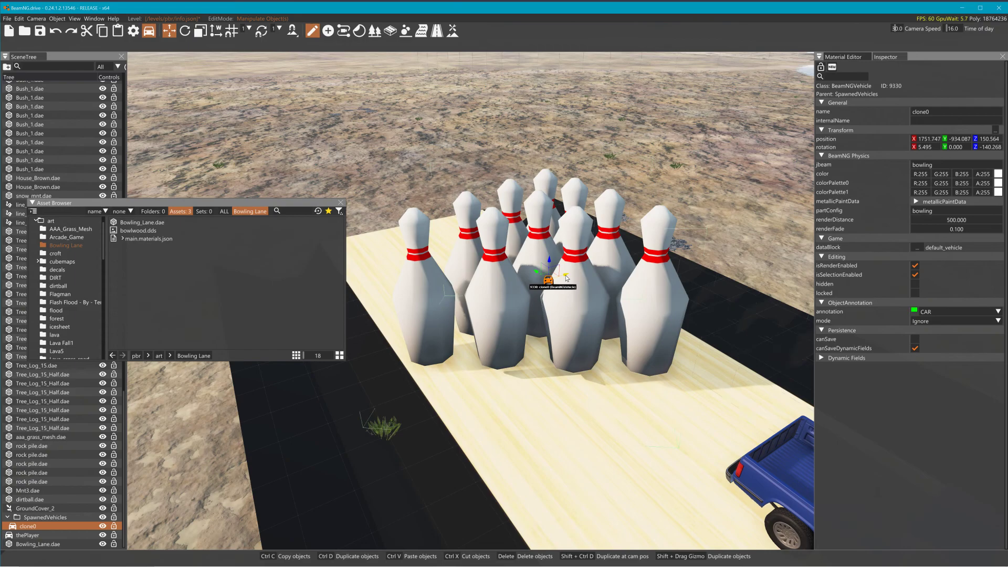
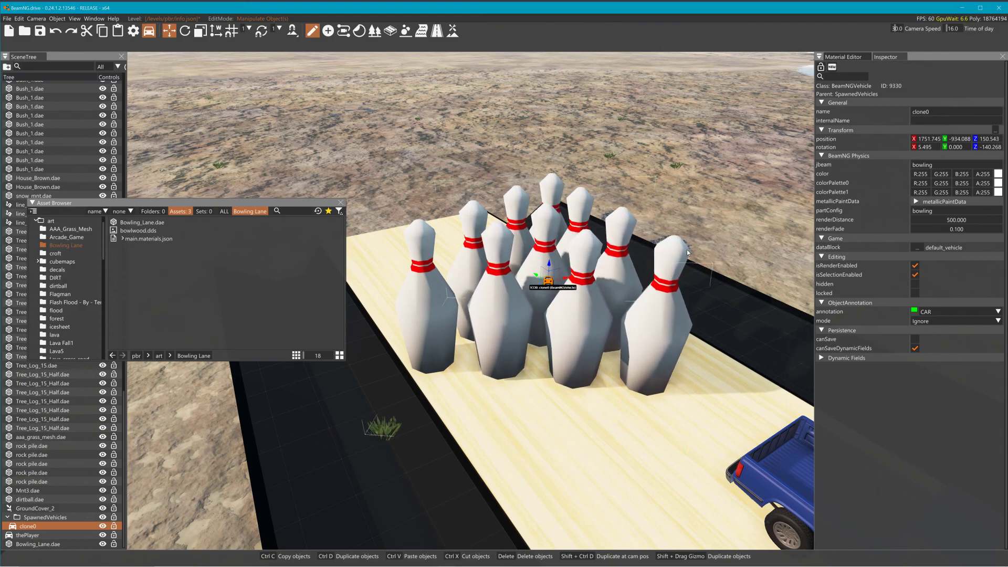
{"action": "right_click_drag", "start_coordinate": [687, 250], "coordinate": [686, 246]}
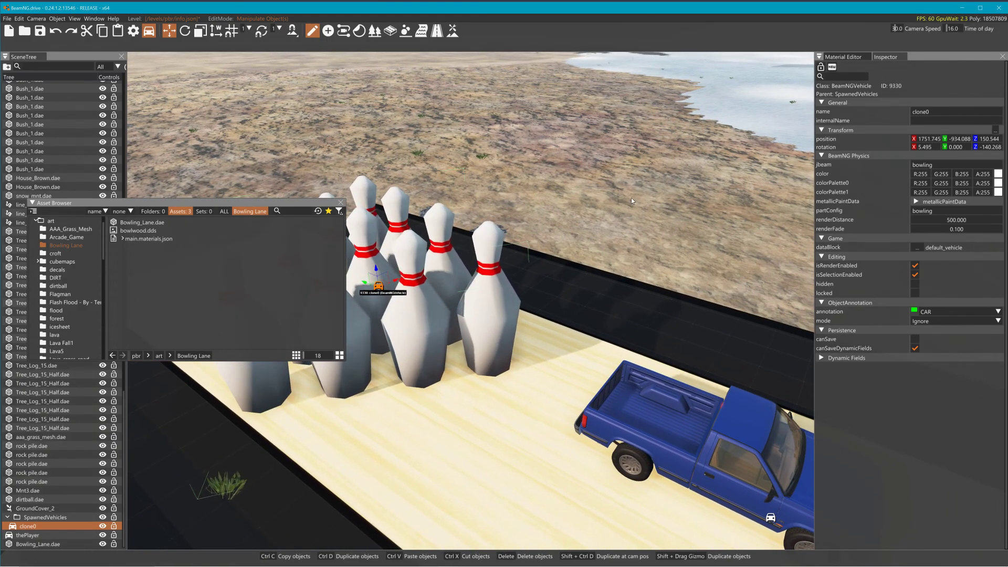
Step: Leave the world editor and cycle through the spawned vehicles until the blue pickup on the lane is active
{"action": "key", "text": "F11"}
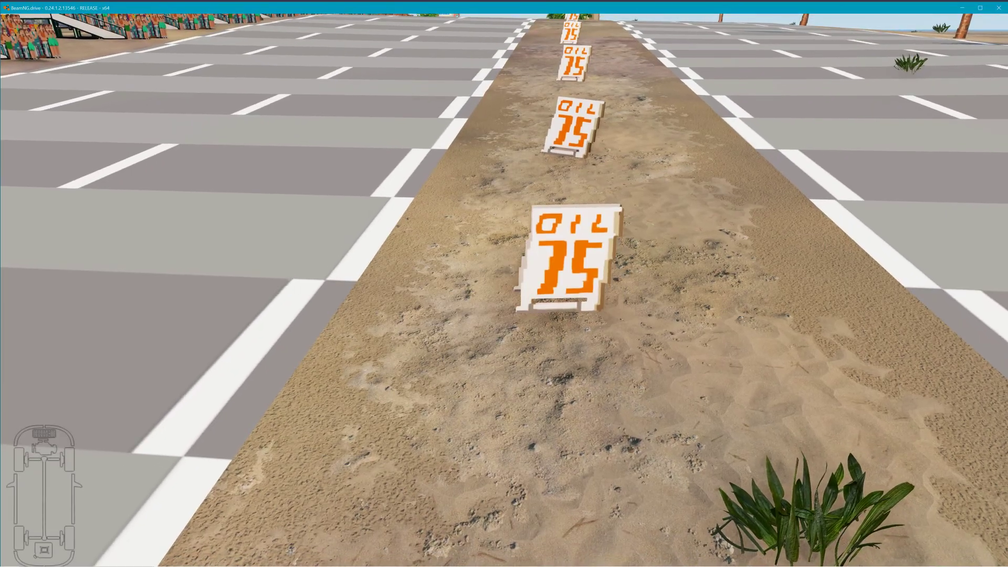
{"action": "key", "text": "Tab"}
{"action": "key", "text": "Tab"}
{"action": "key", "text": "Tab"}
{"action": "key", "text": "Tab"}
{"action": "key", "text": "Tab"}
{"action": "key", "text": "Tab"}
{"action": "key", "text": "Tab"}
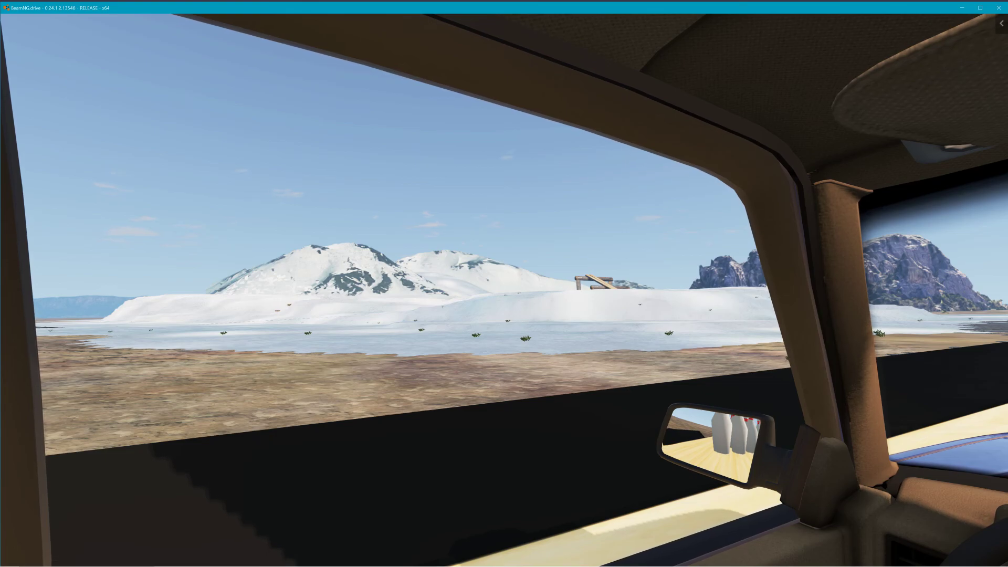
{"action": "key", "text": "c"}
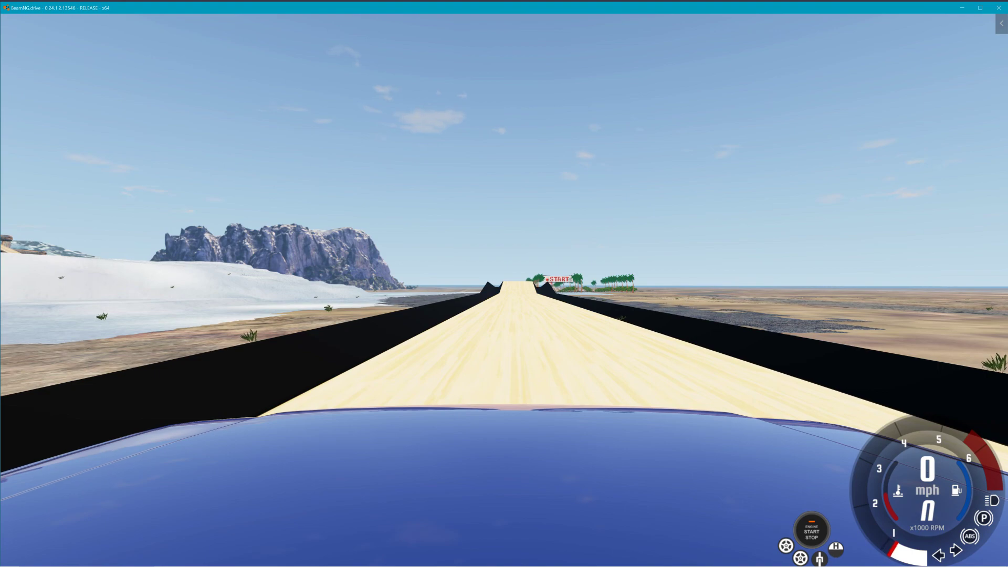
Step: Drive the pickup down the lane toward its entry ramp with the chase camera behind it
{"action": "key", "text": "Up"}
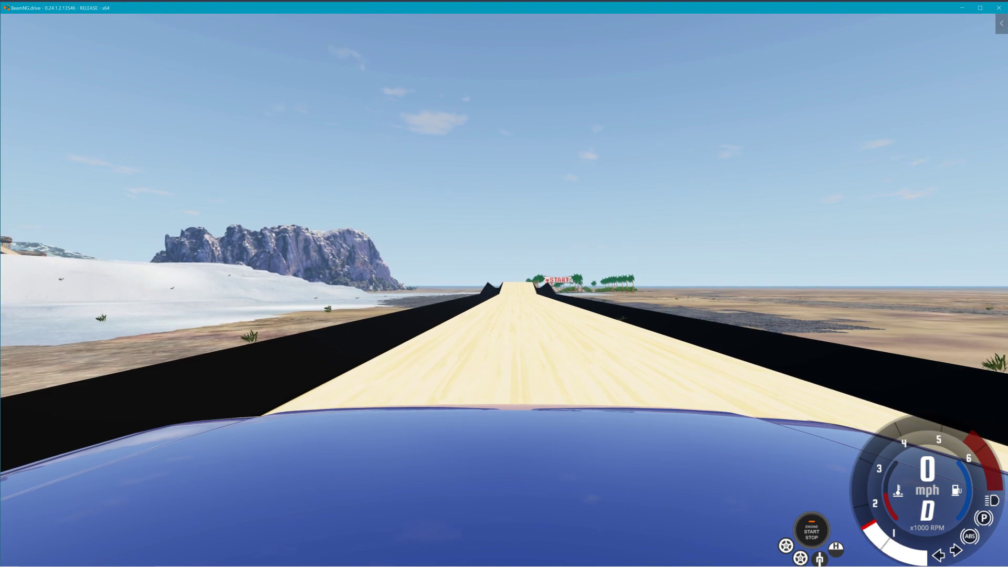
{"action": "key", "text": "c"}
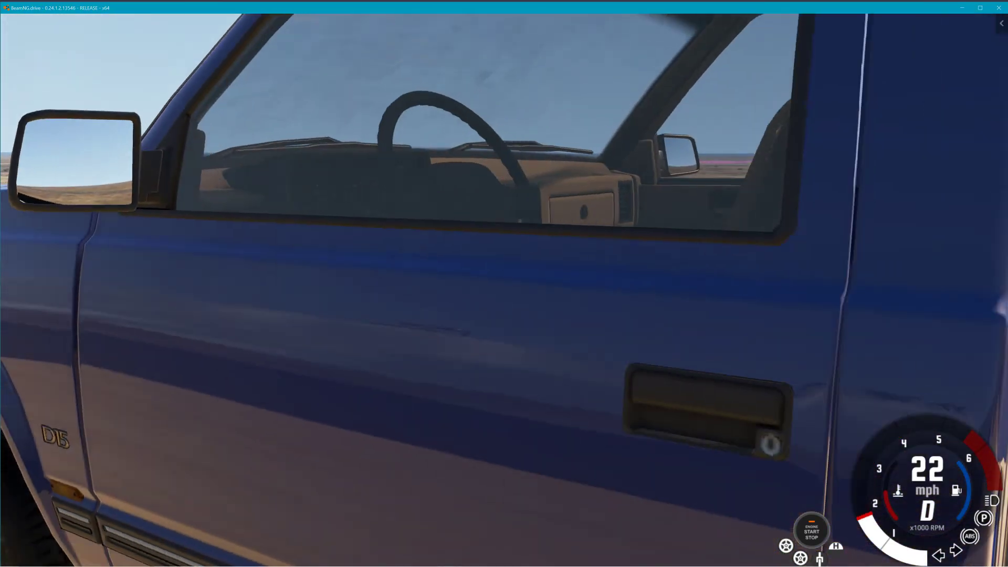
{"action": "key", "text": "c"}
{"action": "key", "text": "c"}
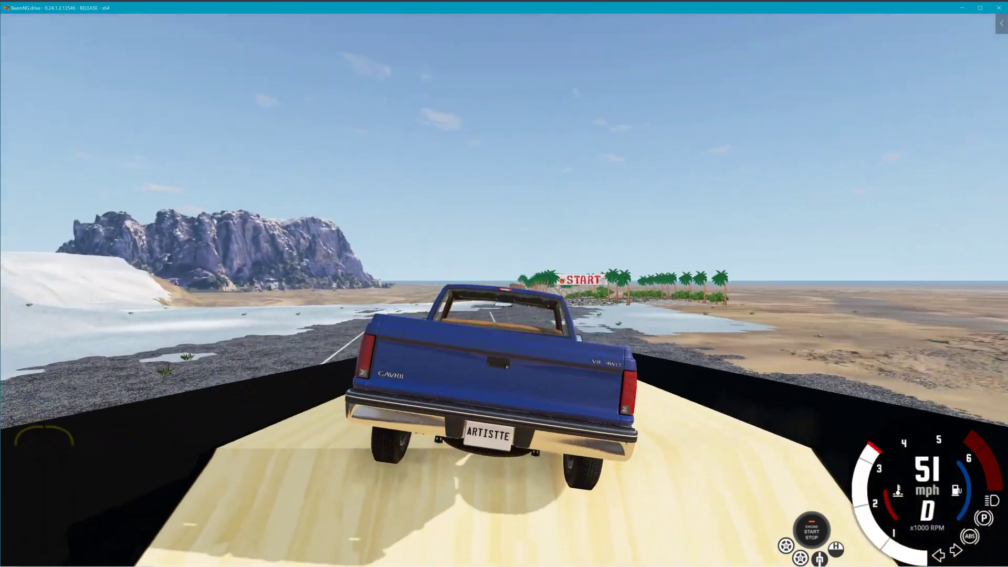
{"action": "key", "text": "Up"}
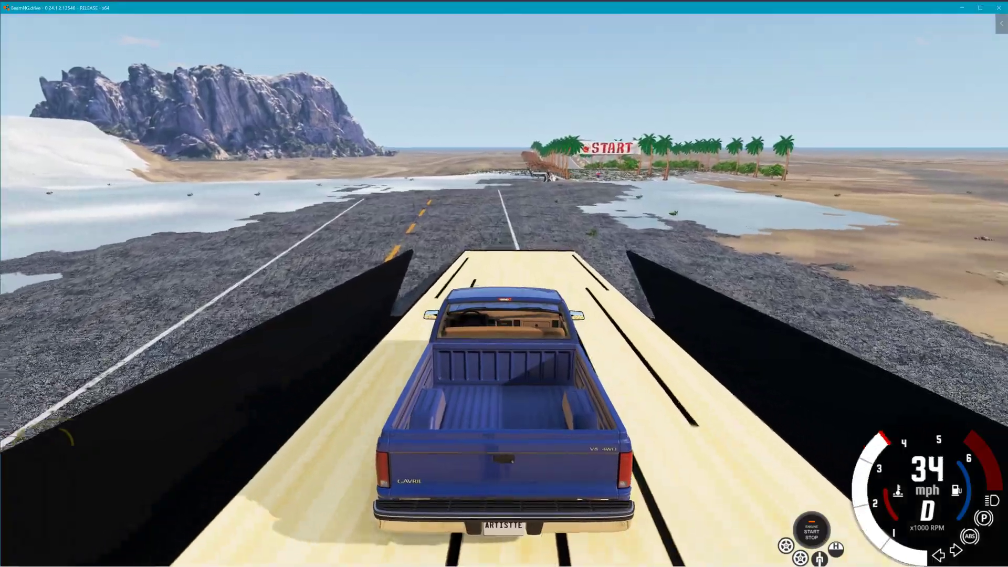
Step: Turn the pickup around on the road, line it up with the lane, and drive it back through the bowling pins
{"action": "key", "text": "Right"}
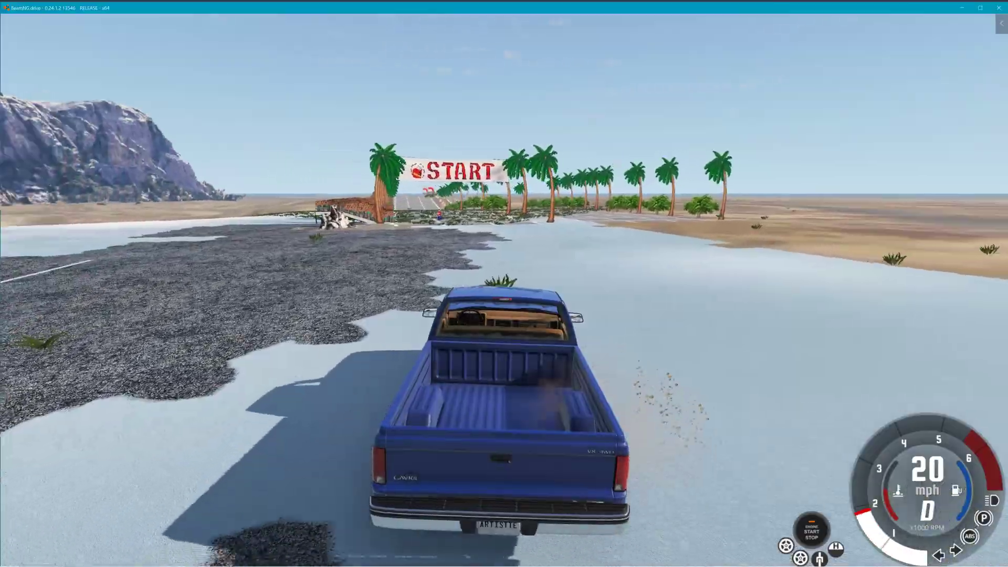
{"action": "key", "text": "Left"}
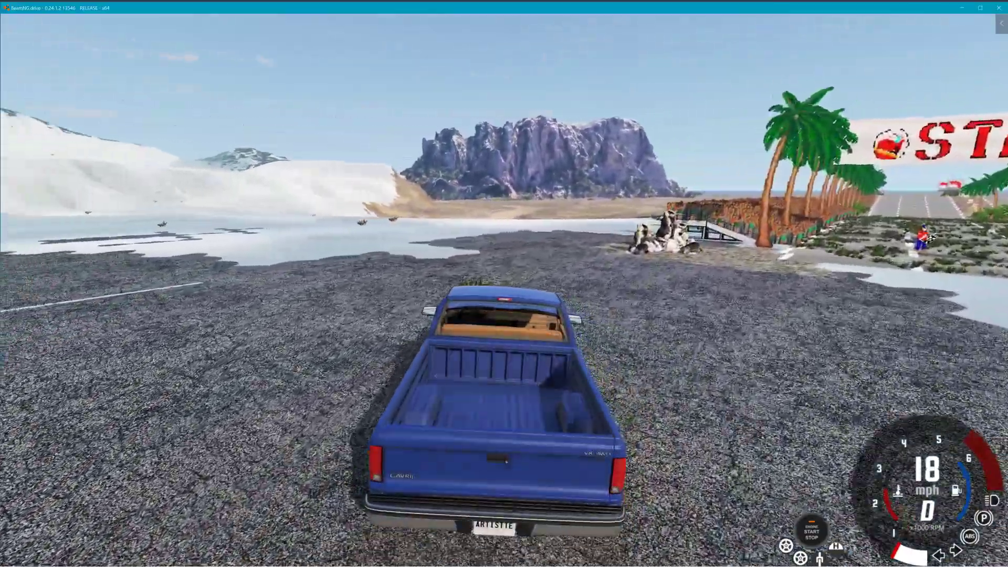
{"action": "key", "text": "Left"}
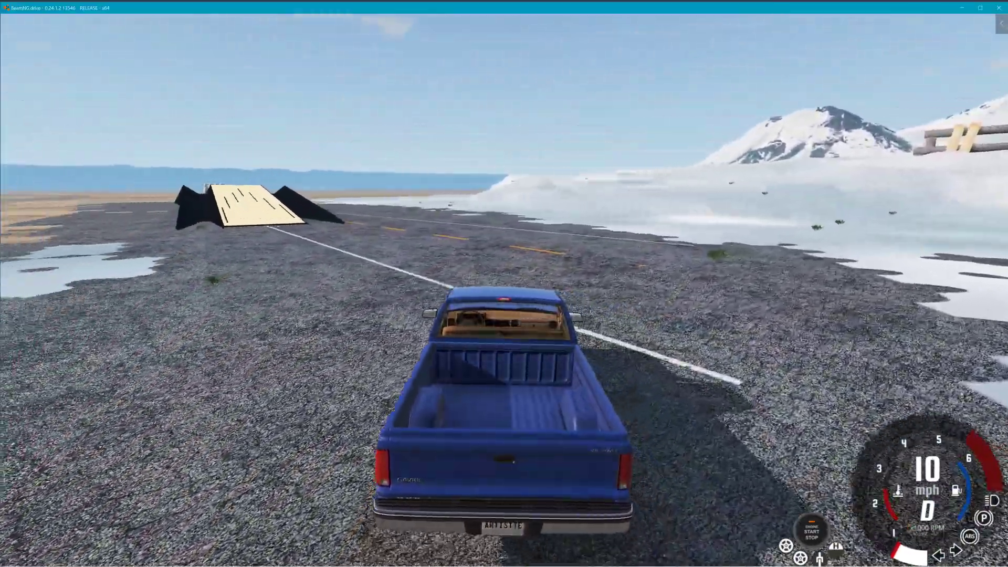
{"action": "key", "text": "Left"}
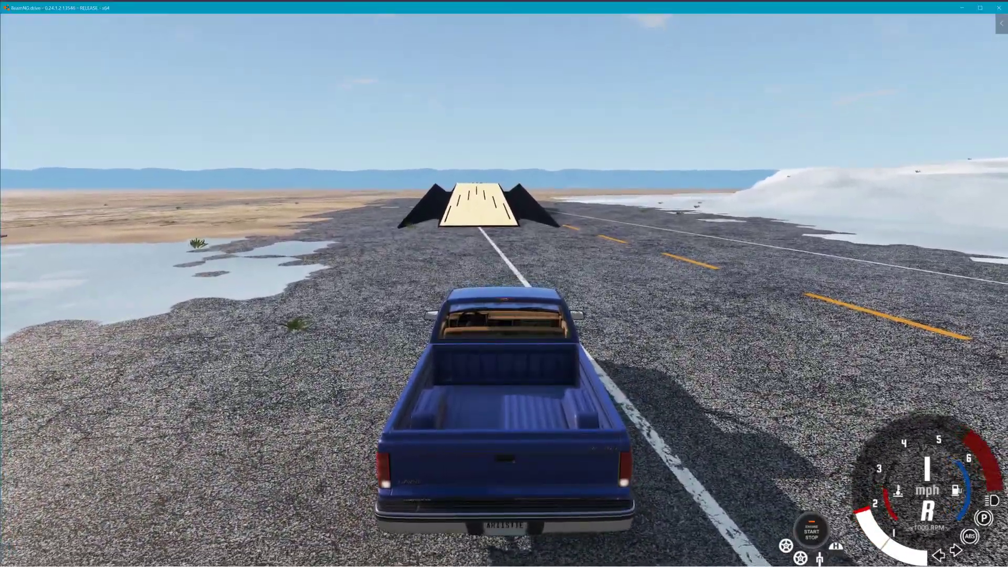
{"action": "key", "text": "Down"}
{"action": "key", "text": "Up"}
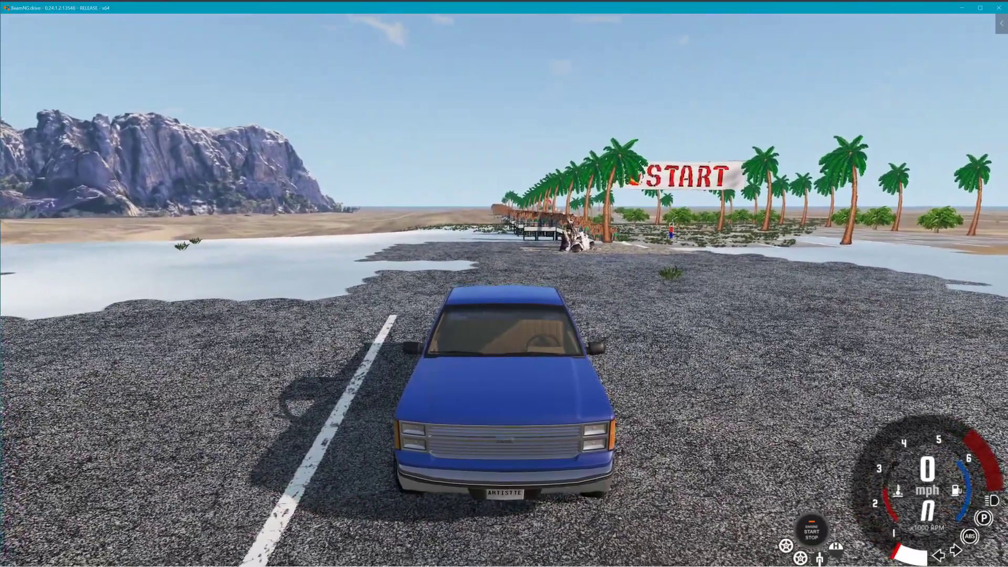
{"action": "key", "text": "Up"}
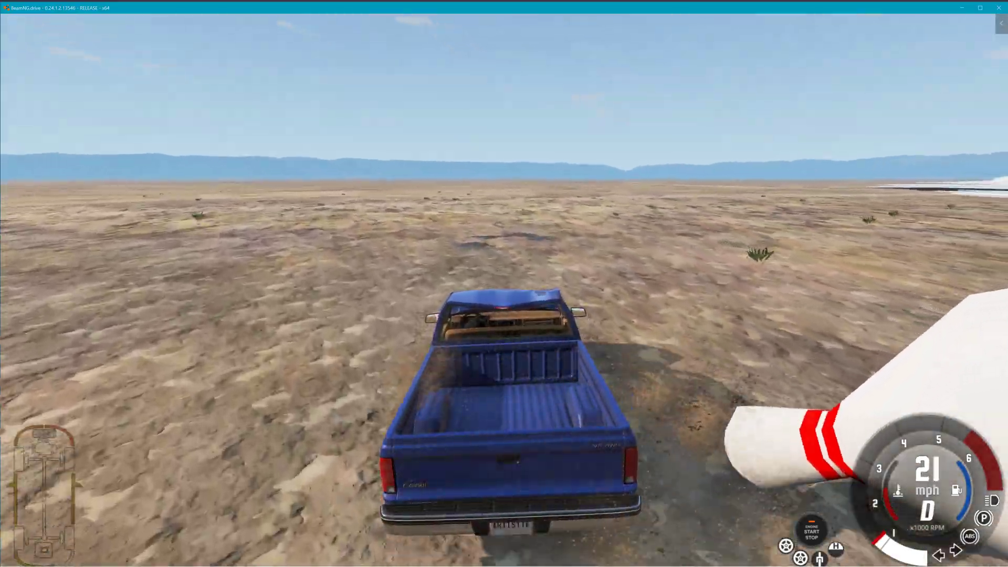
Step: Reset the damaged pickup to its spawn spot on the bowling lane and switch to the top-down camera
{"action": "key", "text": "KP_6"}
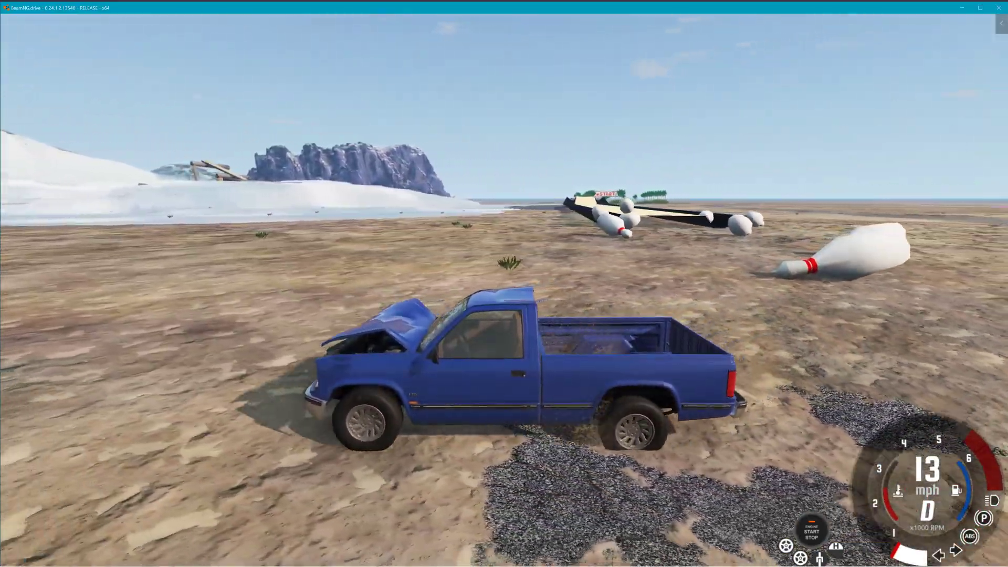
{"action": "key", "text": "KP_6"}
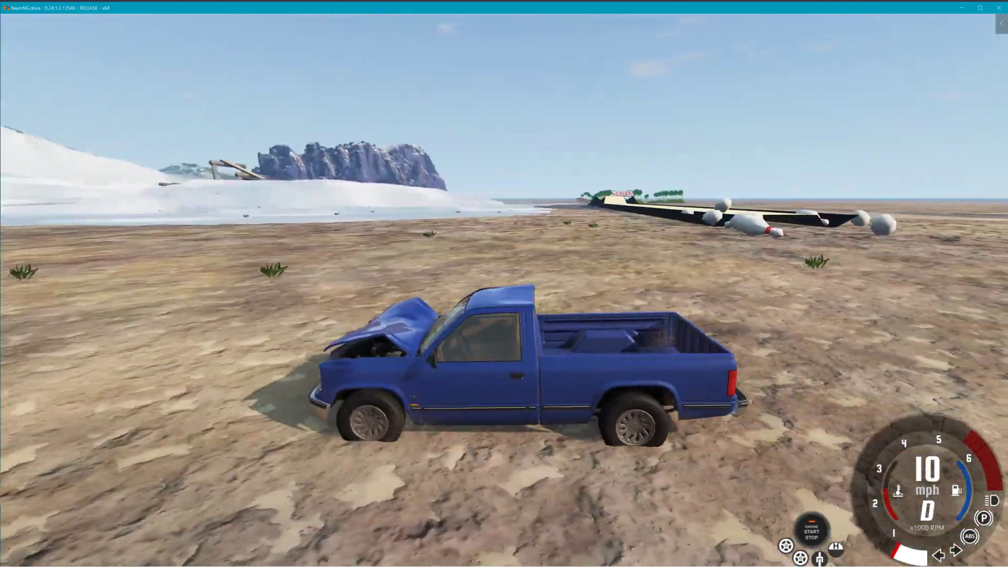
{"action": "key", "text": "r"}
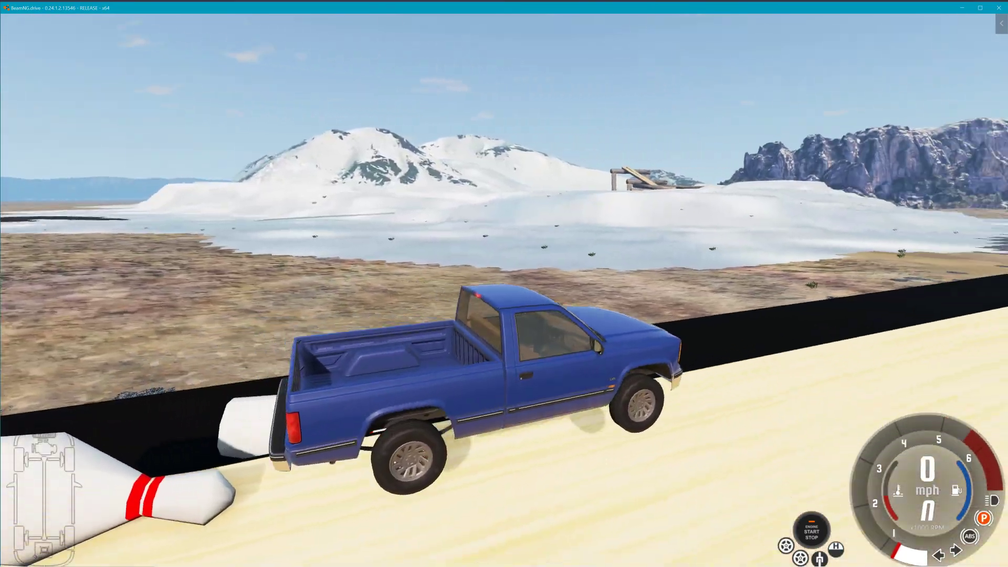
{"action": "key", "text": "r"}
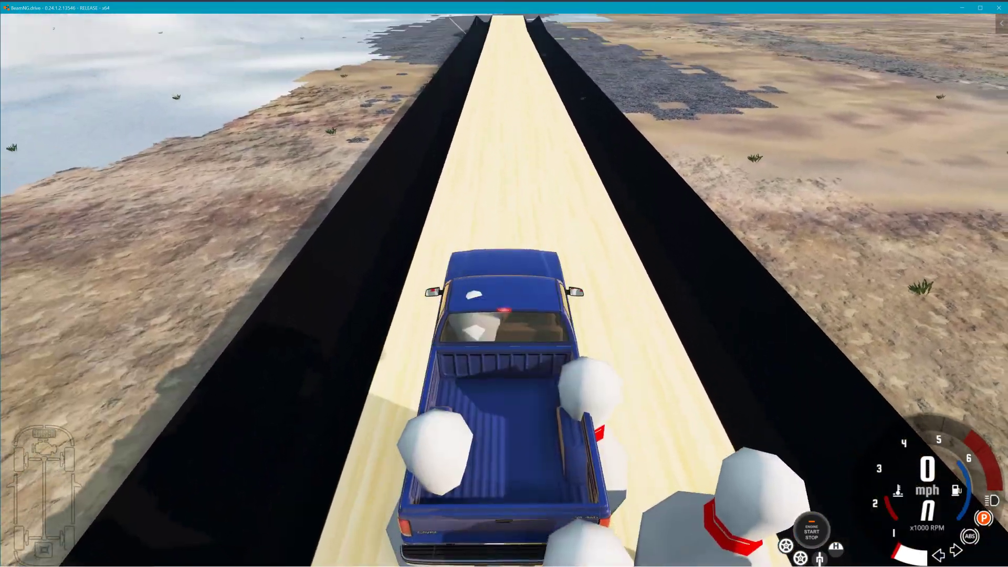
{"action": "right_click_drag", "start_coordinate": [750, 315], "coordinate": [750, 277]}
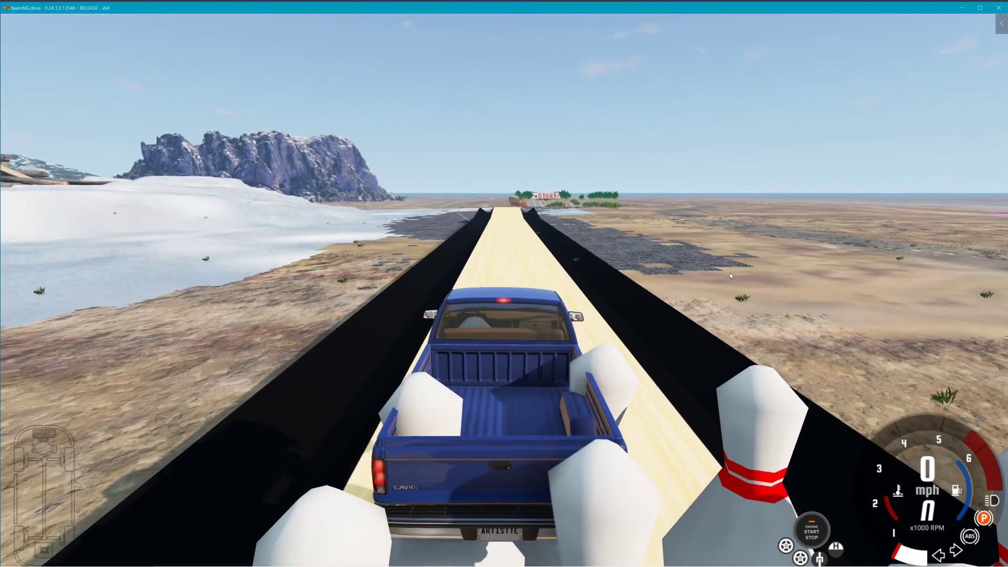
{"action": "key", "text": "Up"}
{"action": "key", "text": "Down"}
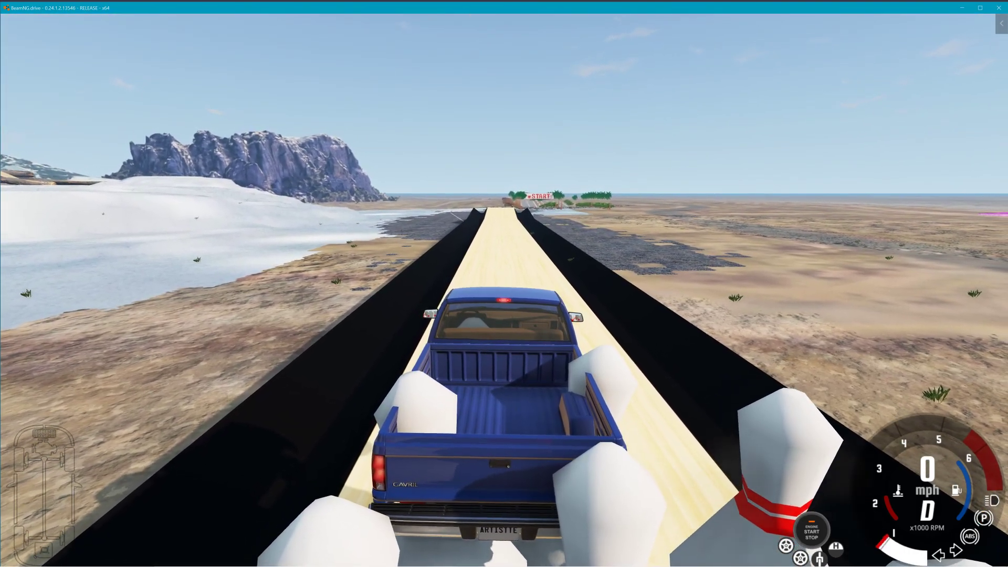
{"action": "key", "text": "c"}
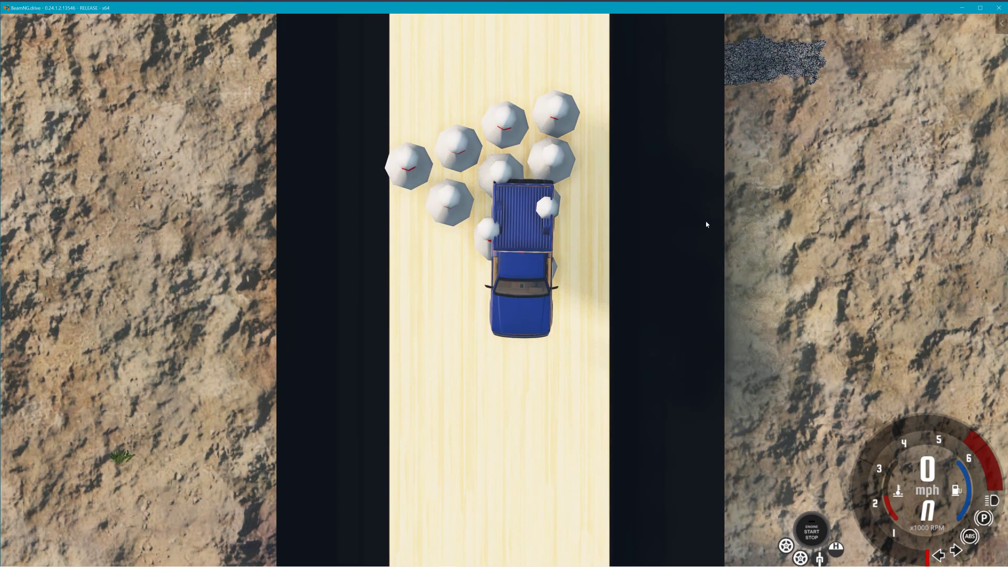
Step: Open the world editor and reset the bowling pins until they all stand upright behind the pickup
{"action": "key", "text": "F11"}
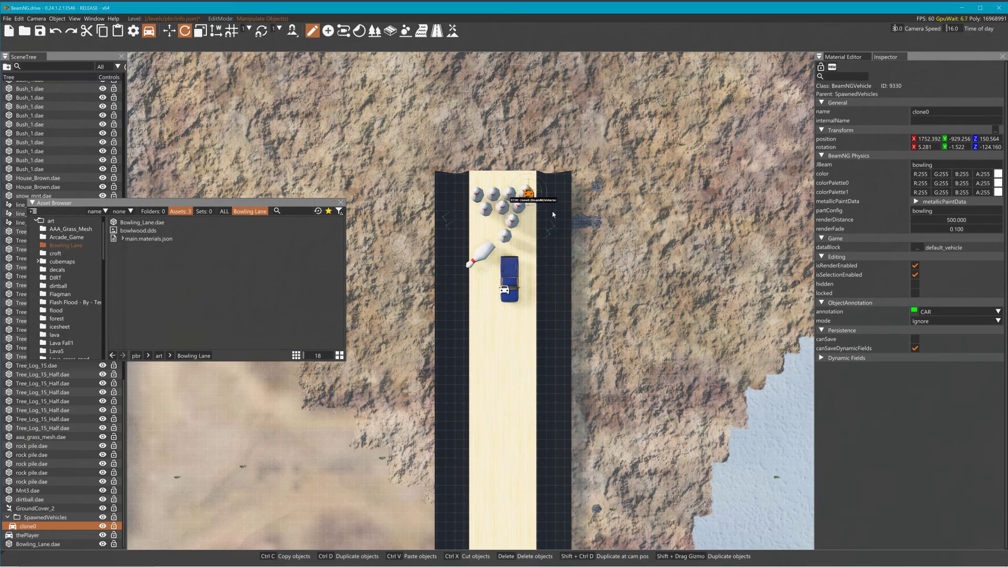
{"action": "right_click_drag", "start_coordinate": [580, 241], "coordinate": [549, 243]}
{"action": "key", "text": "w"}
{"action": "right_click_drag", "start_coordinate": [551, 367], "coordinate": [577, 321]}
{"action": "key", "text": "s"}
{"action": "key", "text": "r"}
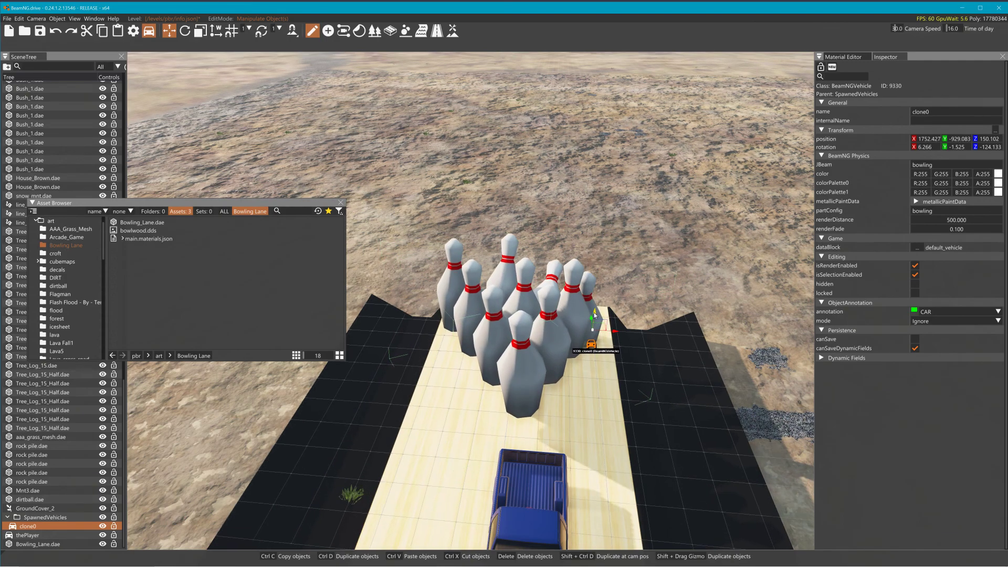
{"action": "key", "text": "r"}
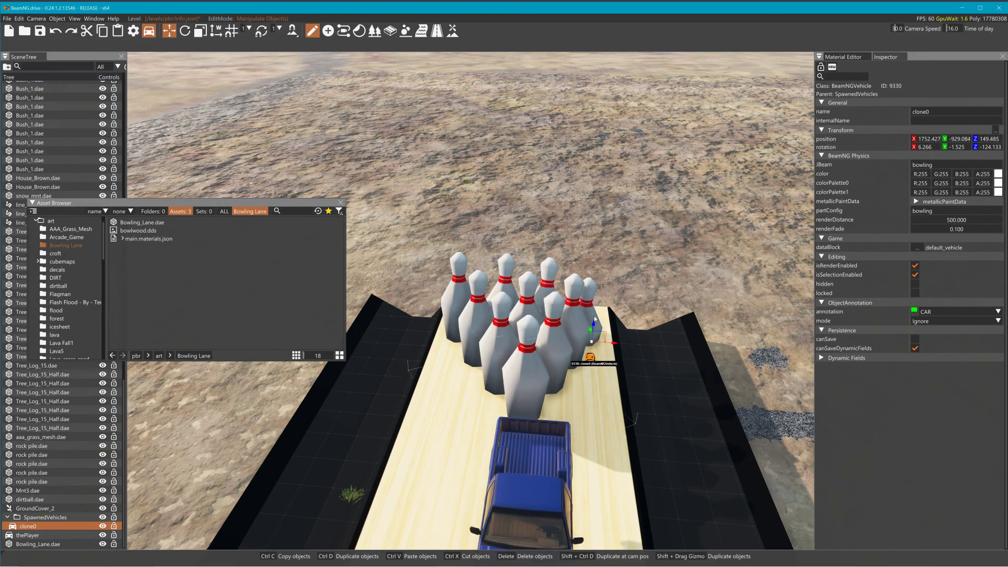
{"action": "key", "text": "r"}
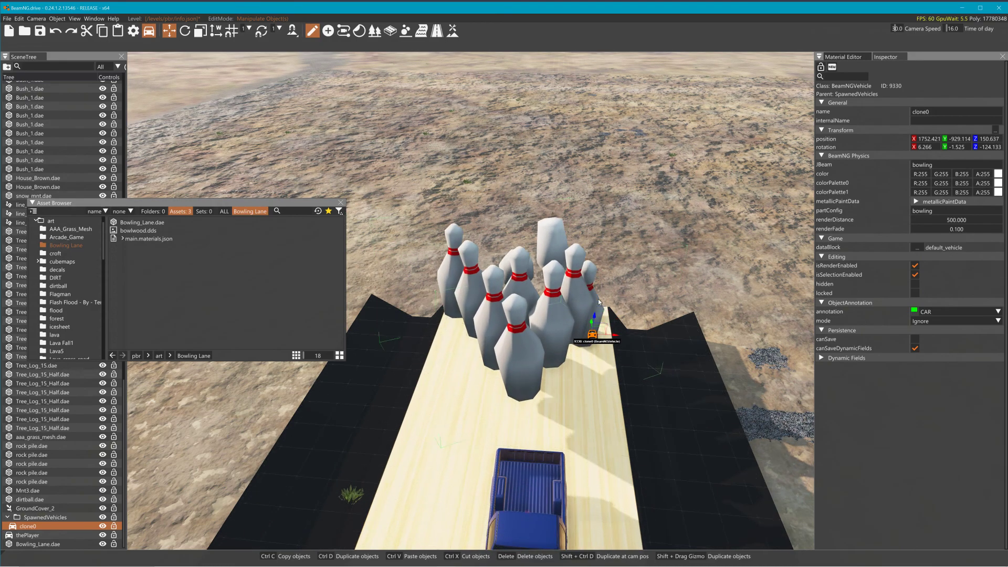
{"action": "key", "text": "r"}
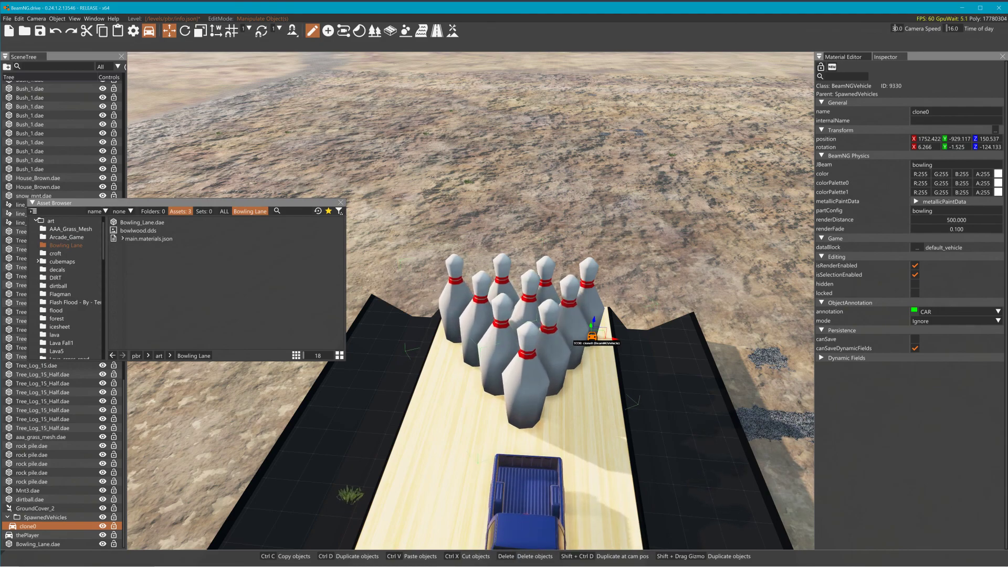
Step: Try to move and rotate the pickup and the bowling pins together onto the road before the lane's entry ramp, and undo it
{"action": "right_click_drag", "start_coordinate": [603, 317], "coordinate": [620, 307]}
{"action": "key", "text": "s"}
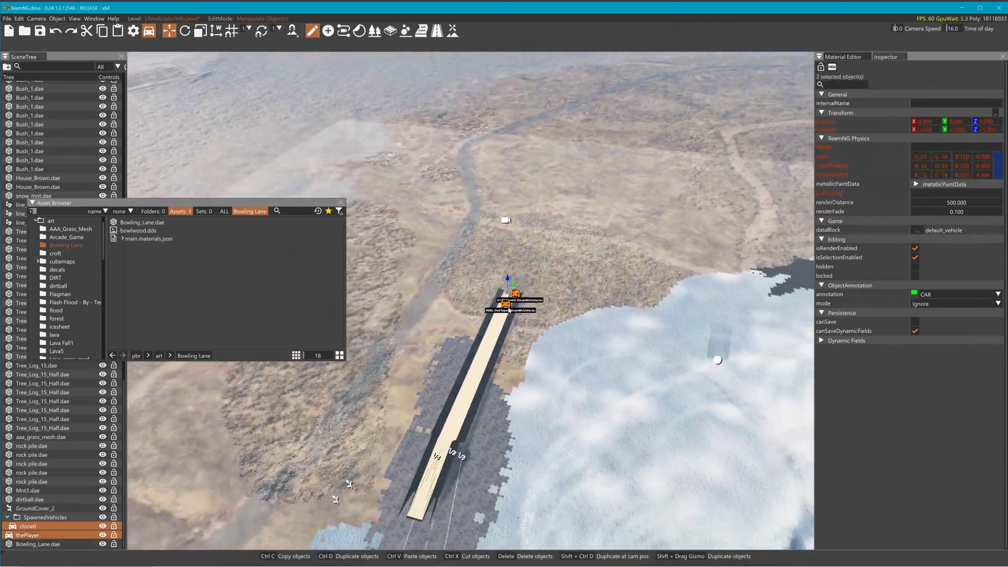
{"action": "left_click", "coordinate": [513, 289], "text": "ctrl"}
{"action": "left_click_drag", "start_coordinate": [514, 287], "coordinate": [415, 525]}
{"action": "key", "text": "s"}
{"action": "key", "text": "2"}
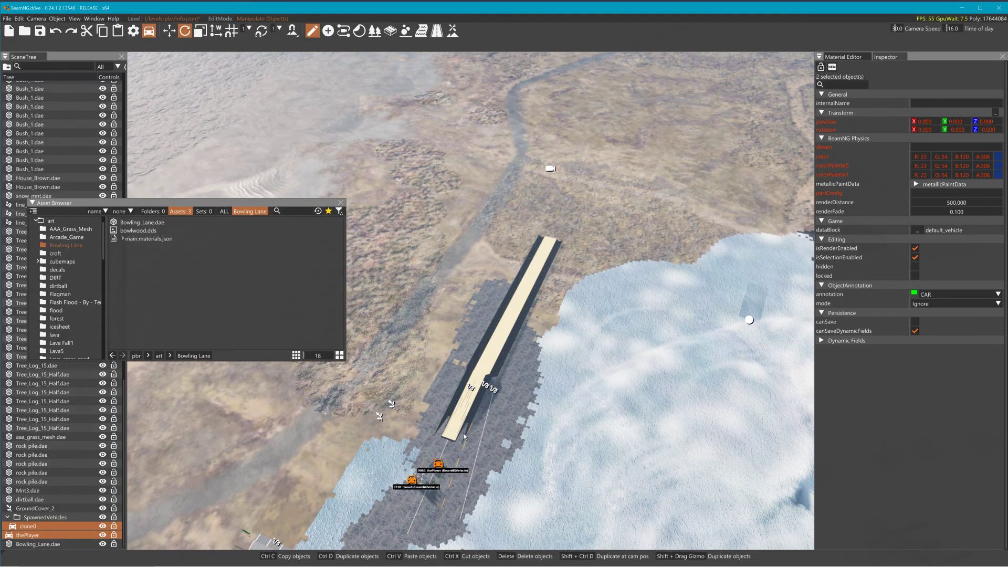
{"action": "left_click_drag", "start_coordinate": [443, 481], "coordinate": [465, 433]}
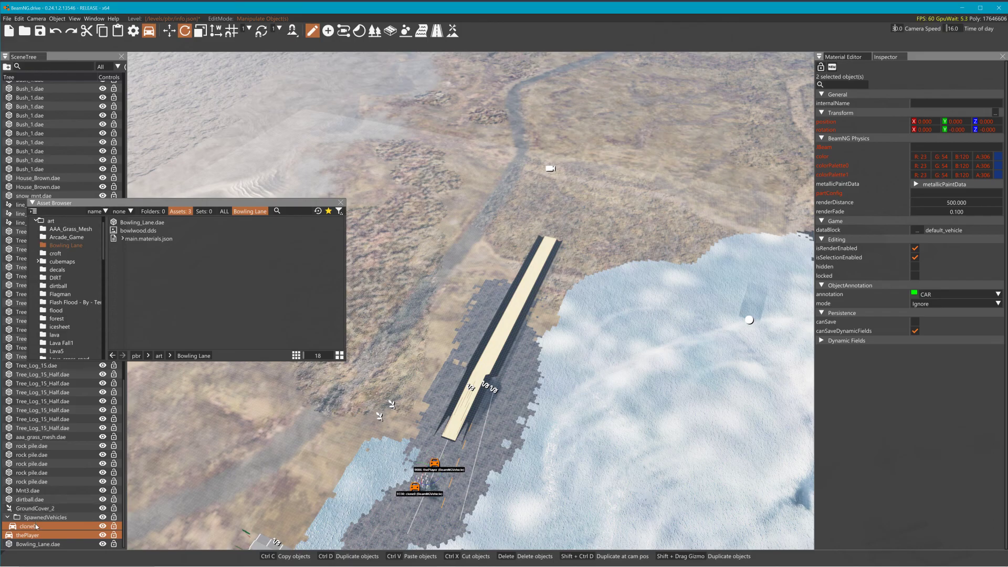
{"action": "key", "text": "ctrl+z"}
{"action": "key", "text": "ctrl+z"}
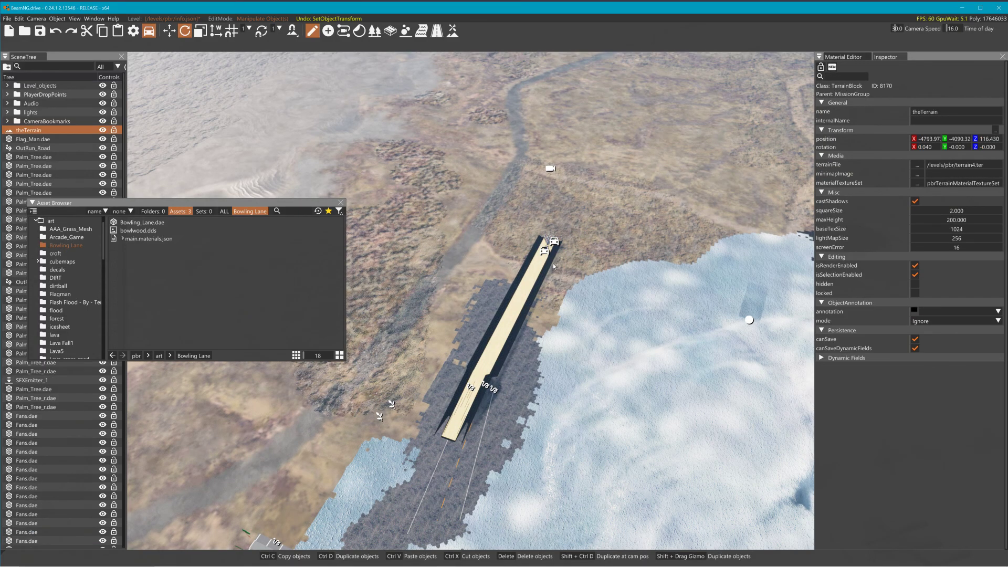
Step: Move only the pickup onto the road before the entry ramp, at Y about -1080.5, and rotate it about Z to 173.053 to face the lane
{"action": "left_click", "coordinate": [546, 253]}
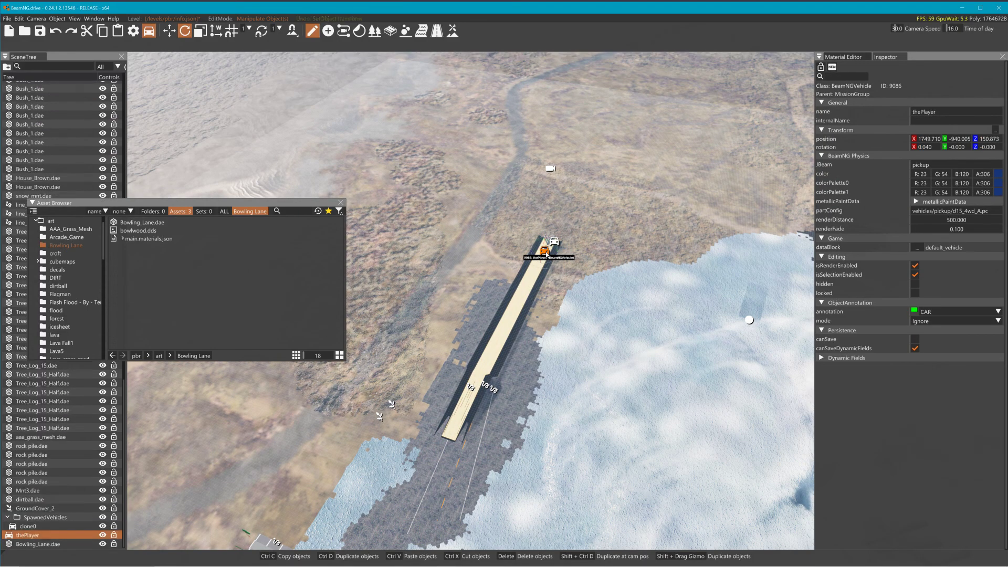
{"action": "left_click_drag", "start_coordinate": [550, 238], "coordinate": [471, 451]}
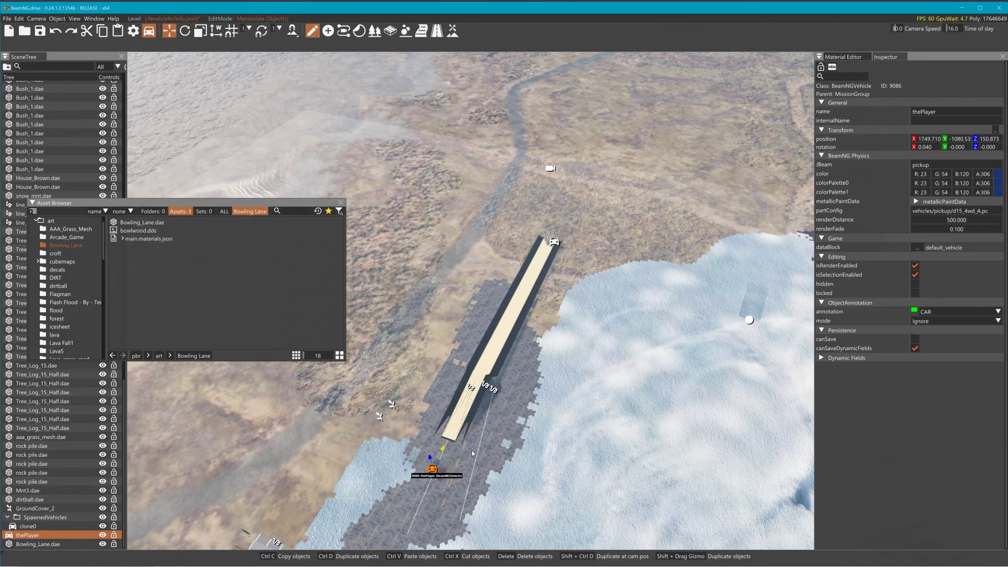
{"action": "key", "text": "2"}
{"action": "left_click_drag", "start_coordinate": [442, 479], "coordinate": [384, 481]}
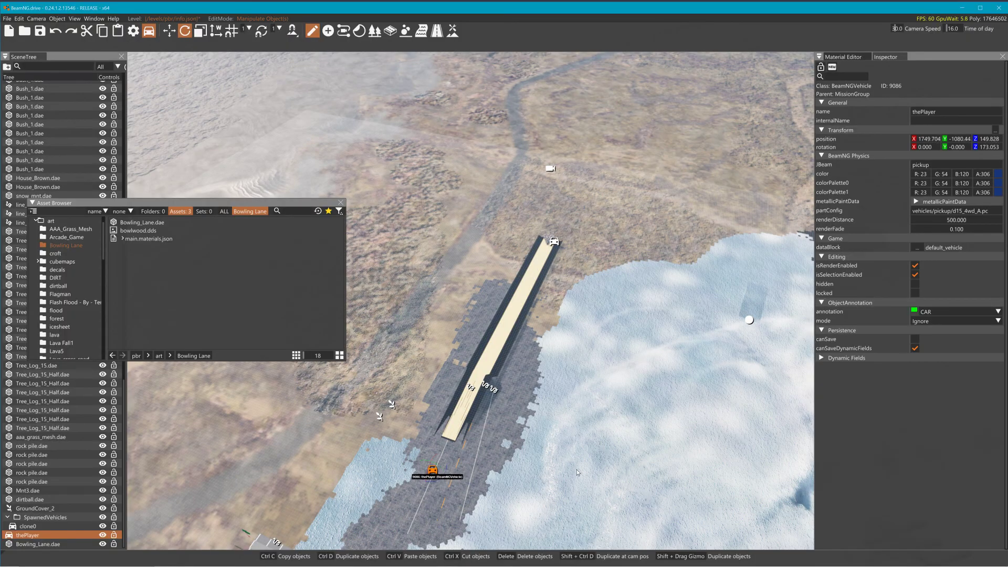
{"action": "key", "text": "w"}
{"action": "right_click_drag", "start_coordinate": [470, 300], "coordinate": [520, 275]}
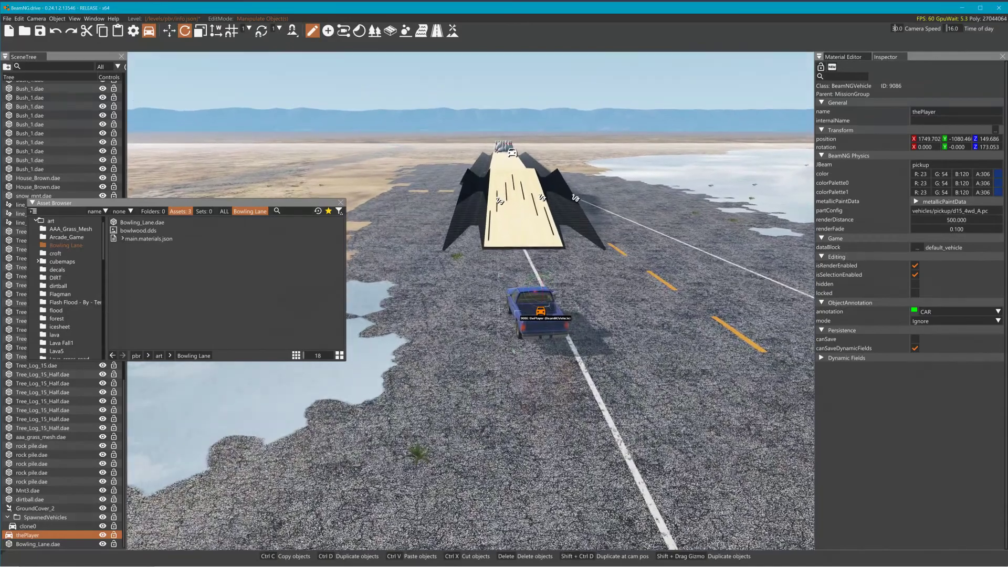
{"action": "key", "text": "w"}
{"action": "key", "text": "w"}
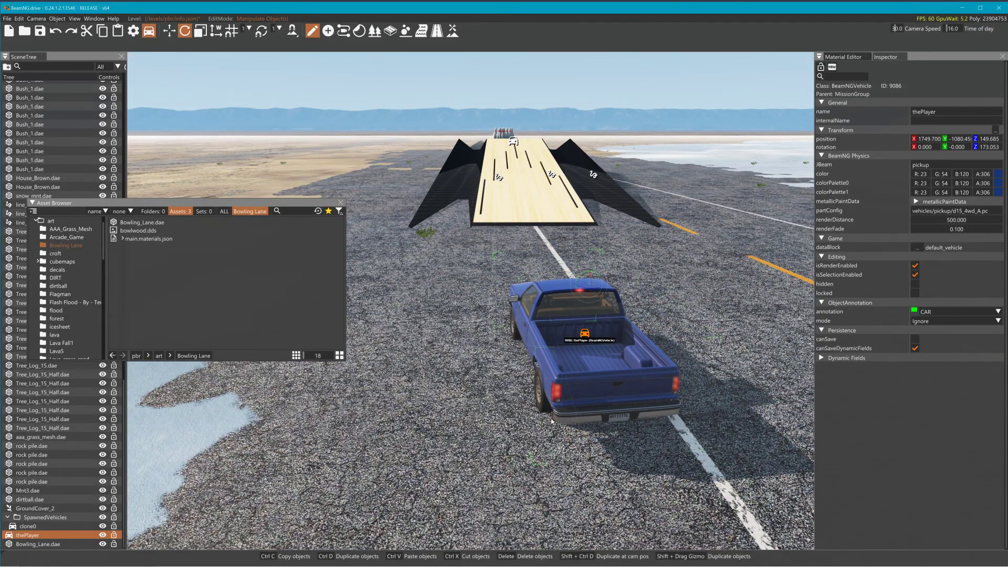
Step: Select the bowling pins at the lane's far end and nudge them to about Y -928.994, Z 150.544 so they stand again
{"action": "left_click", "coordinate": [516, 148]}
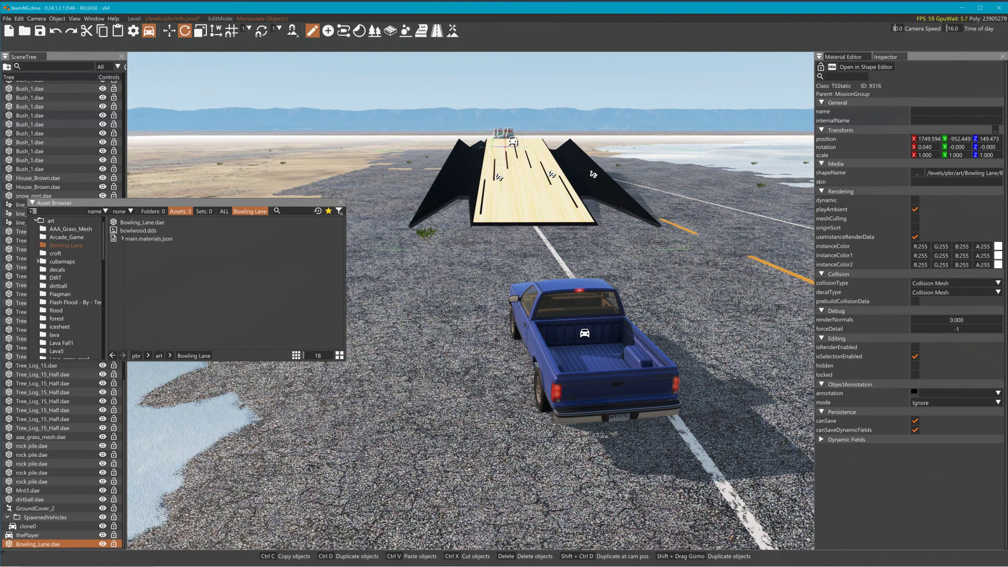
{"action": "key", "text": "f"}
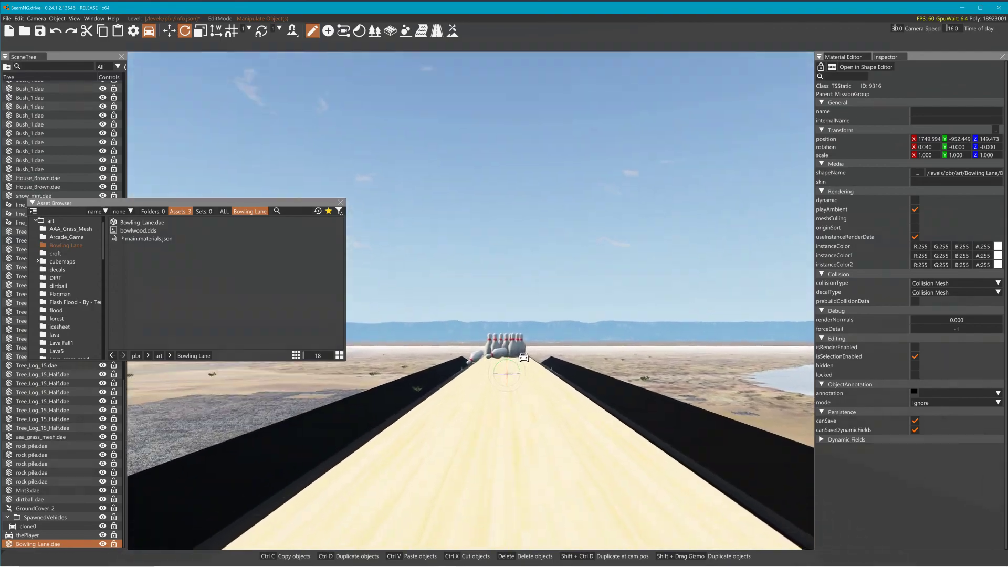
{"action": "key", "text": "w"}
{"action": "mouse_move", "coordinate": [571, 143]}
{"action": "right_mouse_down"}
{"action": "mouse_move", "coordinate": [570, 221]}
{"action": "mouse_move", "coordinate": [571, 143]}
{"action": "right_mouse_up"}
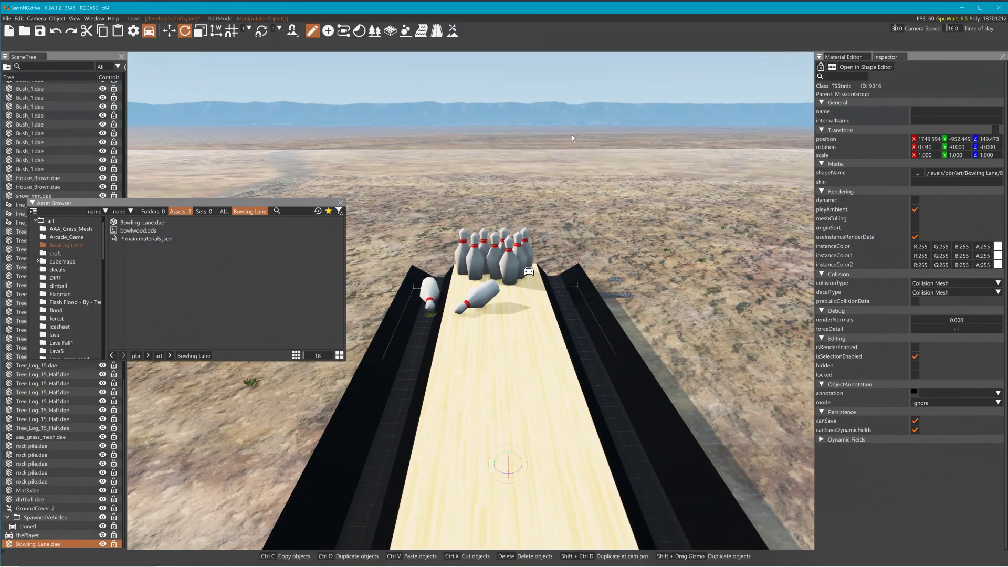
{"action": "left_click", "coordinate": [528, 271]}
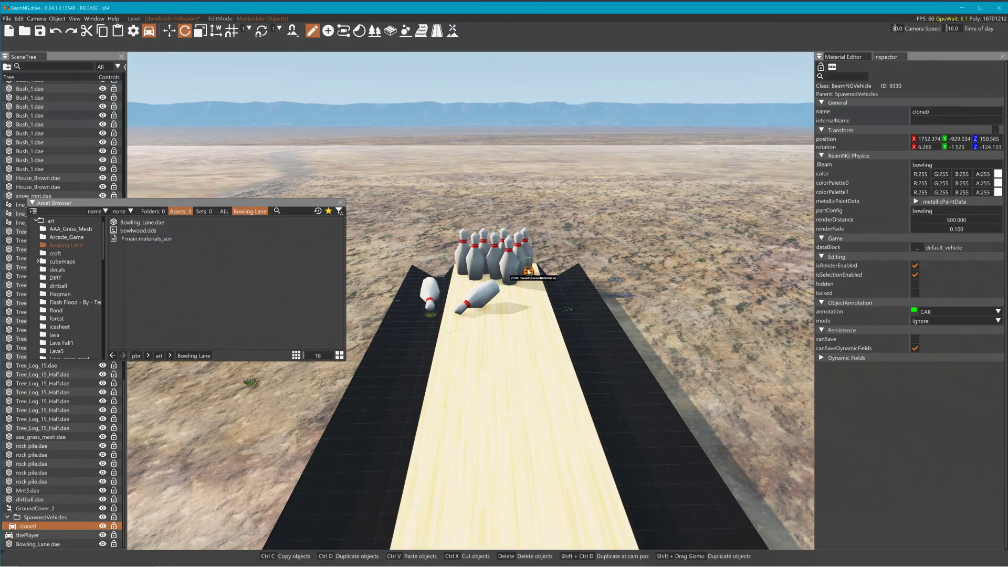
{"action": "left_click_drag", "start_coordinate": [529, 257], "coordinate": [529, 252]}
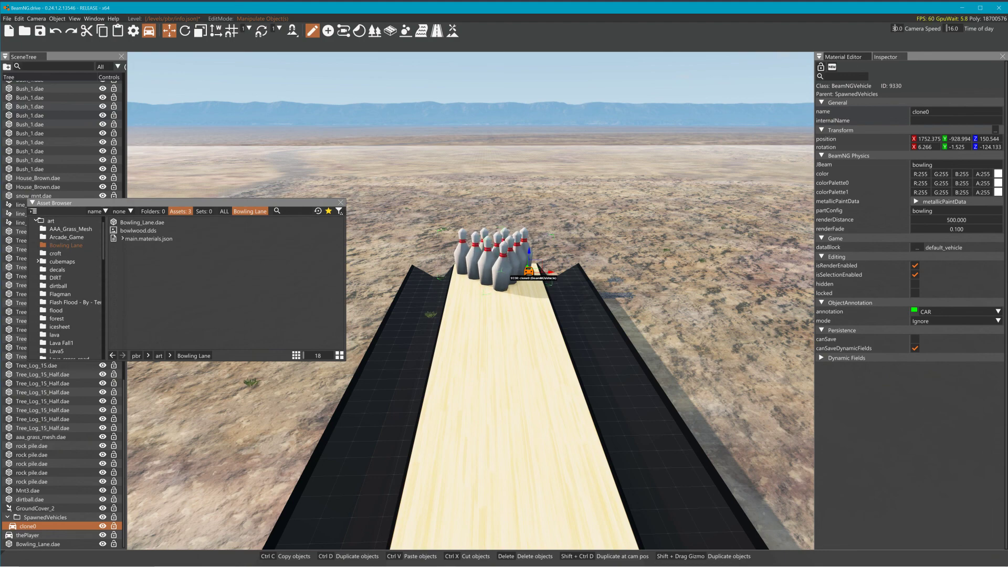
Step: Leave the world editor, switch to the chase camera, and drive the pickup up the ramp and down the lane through the pins
{"action": "key", "text": "F11"}
{"action": "right_click_drag", "start_coordinate": [563, 255], "coordinate": [562, 255]}
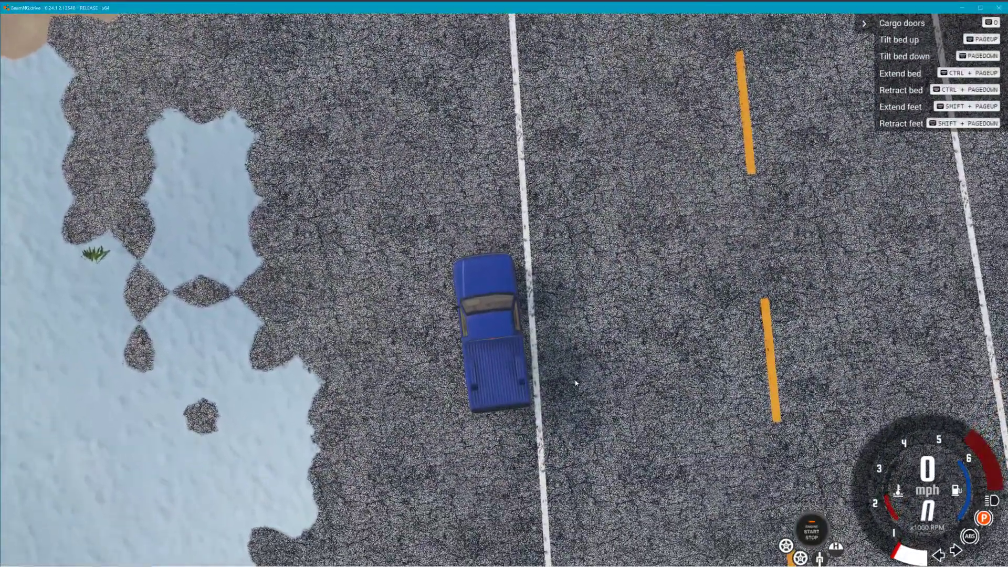
{"action": "key", "text": "c"}
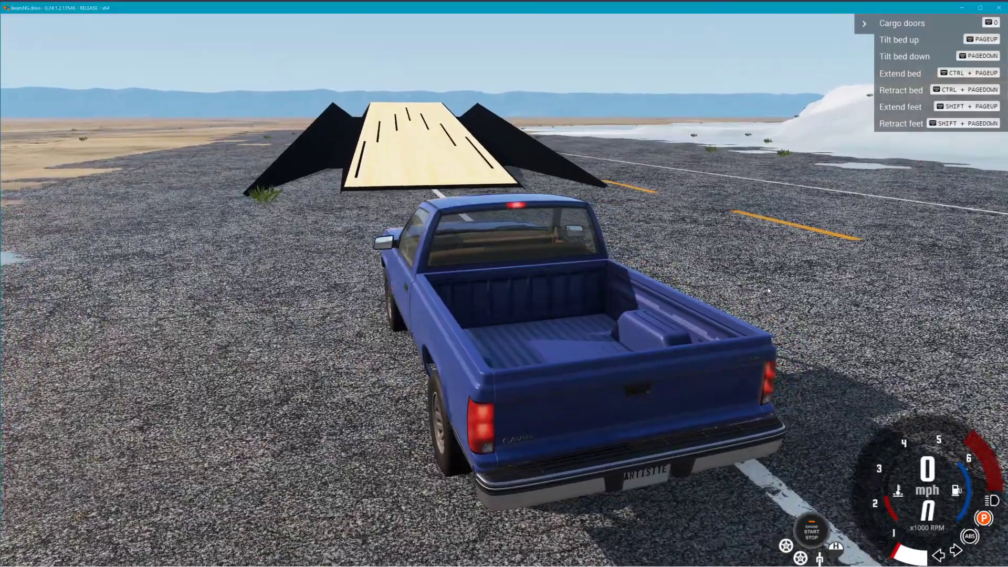
{"action": "key", "text": "Up"}
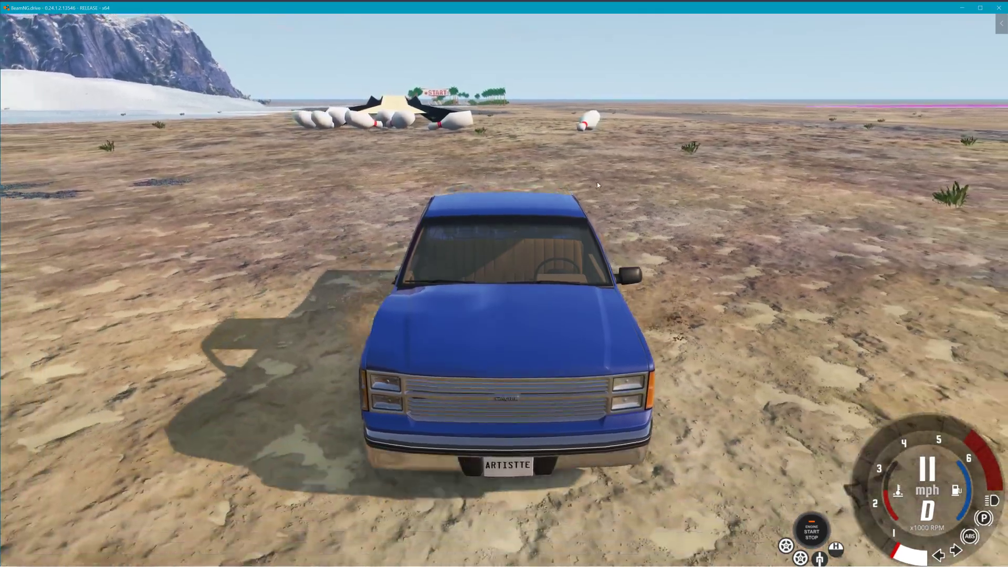
Step: Switch to the free camera and examine the scattered pins and the whole lane back to its entry ramp
{"action": "key", "text": "shift+c"}
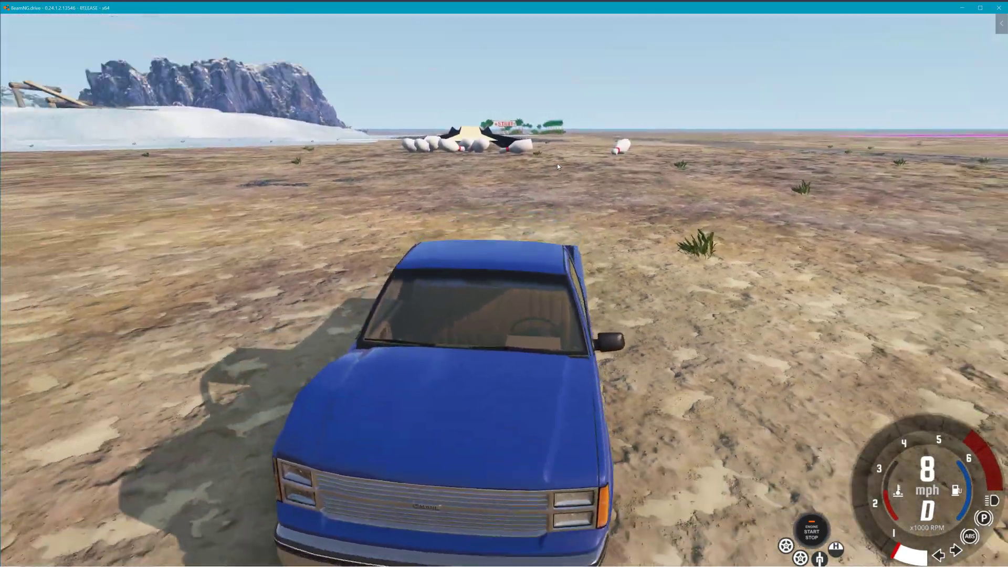
{"action": "key", "text": "s"}
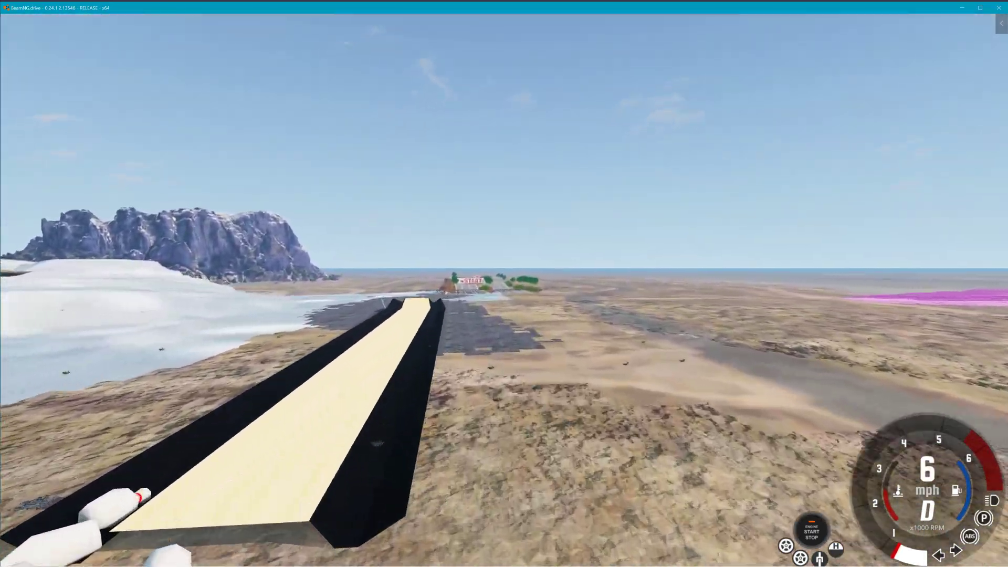
{"action": "key", "text": "s"}
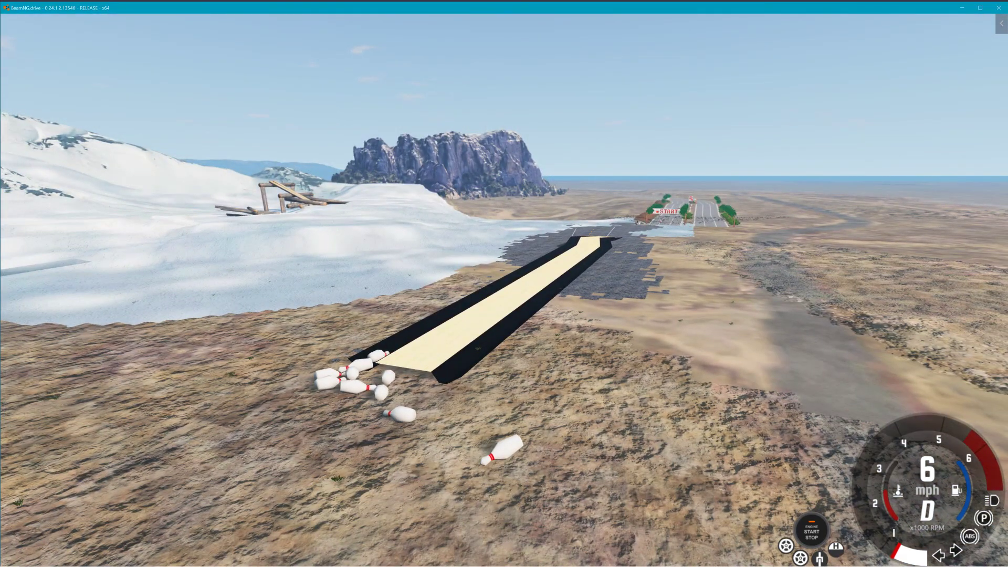
{"action": "key", "text": "a"}
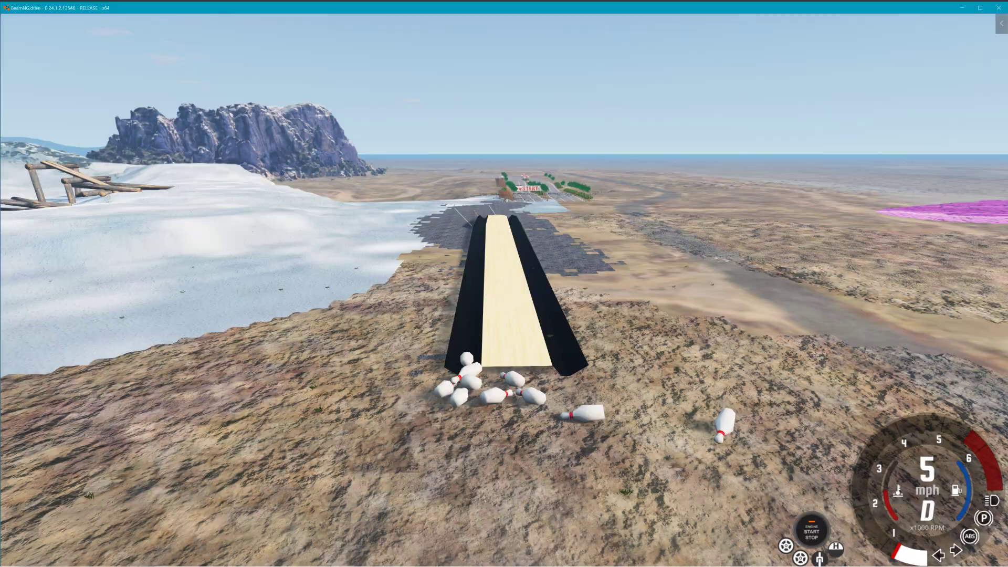
{"action": "right_click_drag", "start_coordinate": [504, 284], "coordinate": [504, 184]}
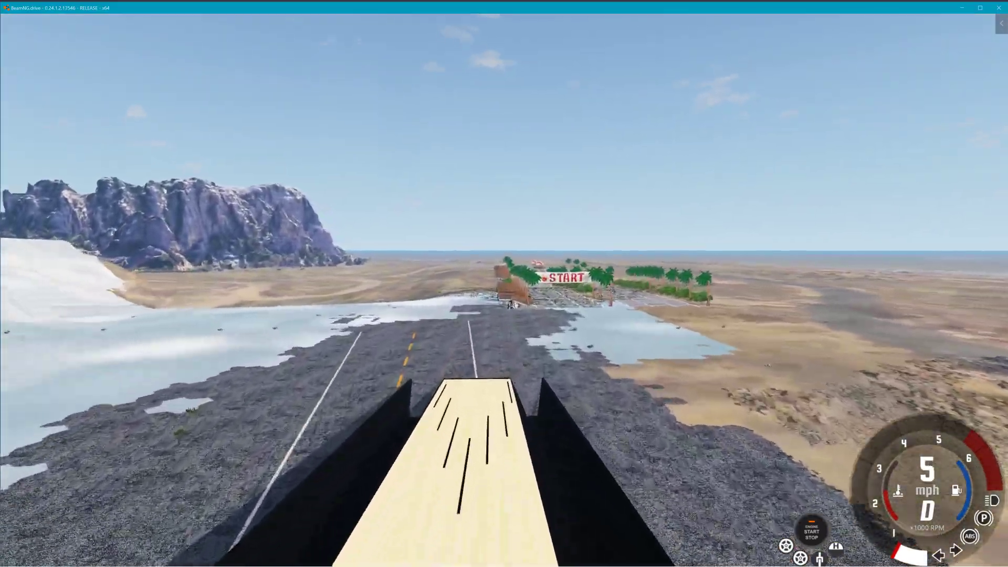
{"action": "key", "text": "w"}
{"action": "right_click_drag", "start_coordinate": [503, 284], "coordinate": [84, 336]}
{"action": "key", "text": "s"}
{"action": "key", "text": "w"}
{"action": "key", "text": "a"}
{"action": "right_click_drag", "start_coordinate": [506, 262], "coordinate": [559, 172]}
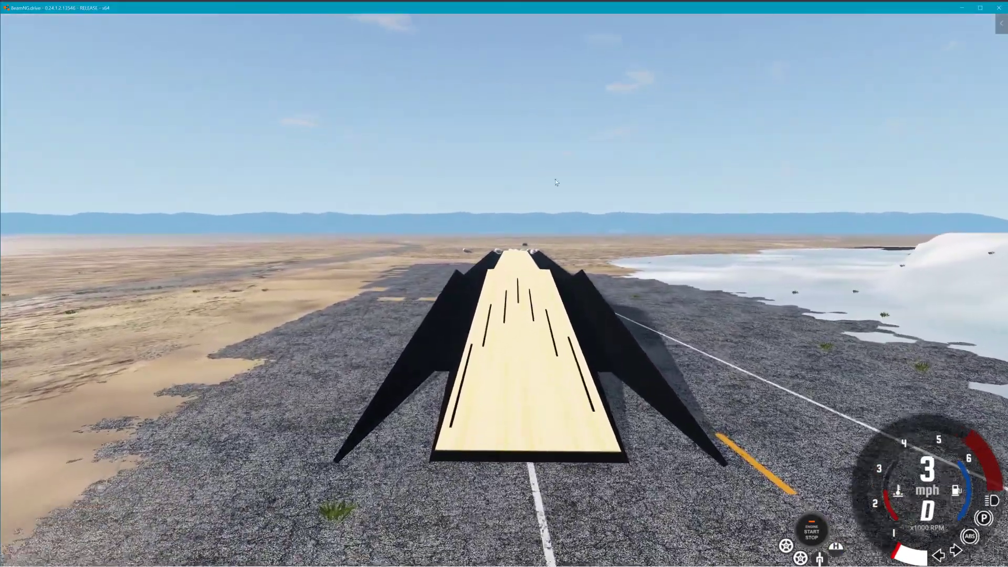
Step: Reopen the world editor, select the bowling lane mesh, and adjust its height above the road to about Z 150.093
{"action": "key", "text": "w"}
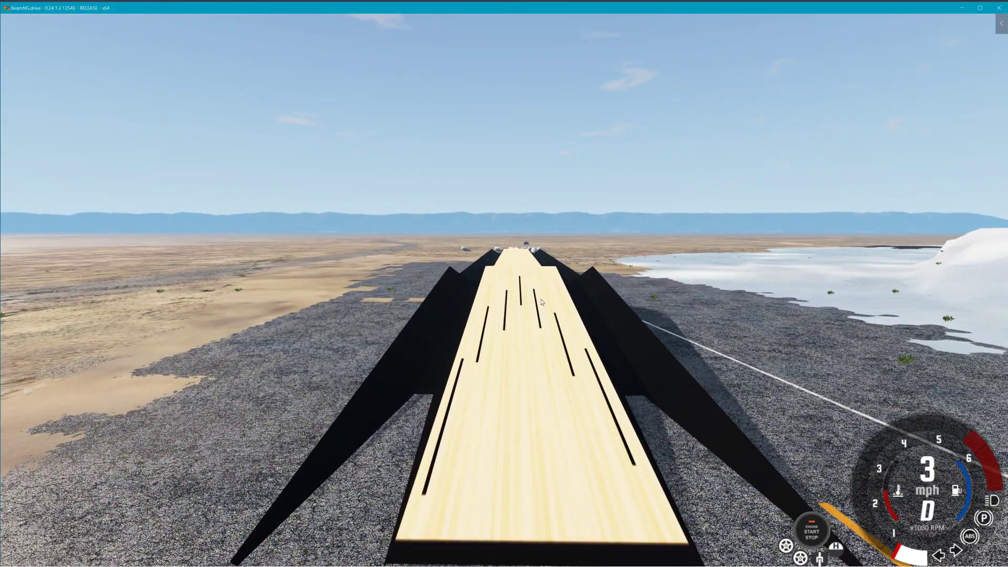
{"action": "key", "text": "F11"}
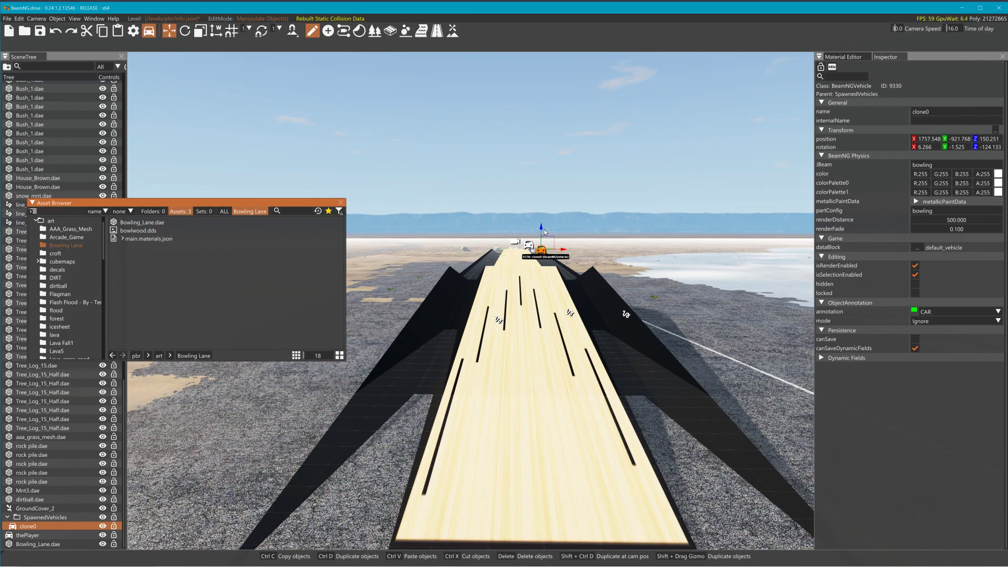
{"action": "left_click_drag", "start_coordinate": [544, 229], "coordinate": [518, 239]}
{"action": "left_click", "coordinate": [532, 284]}
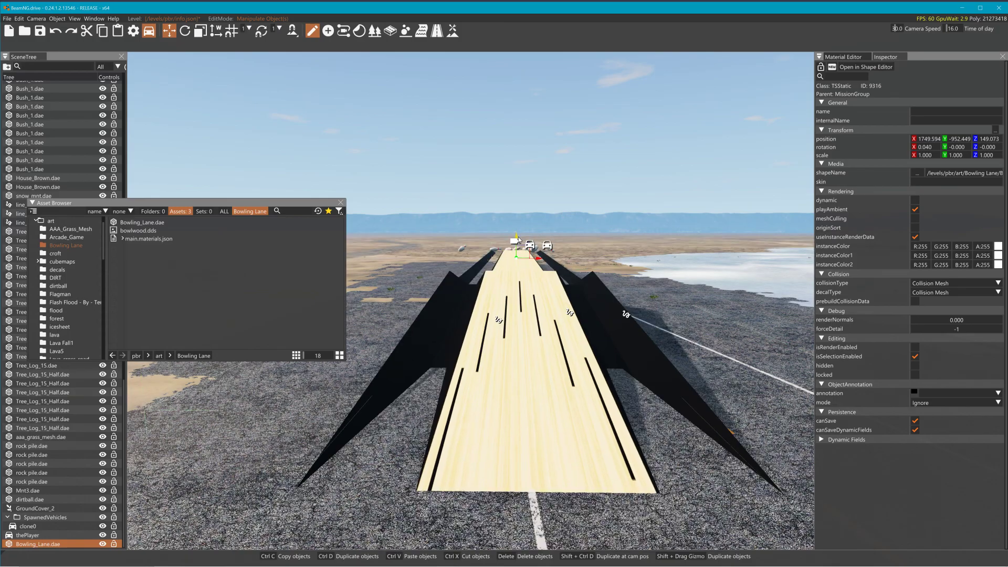
{"action": "key", "text": "s"}
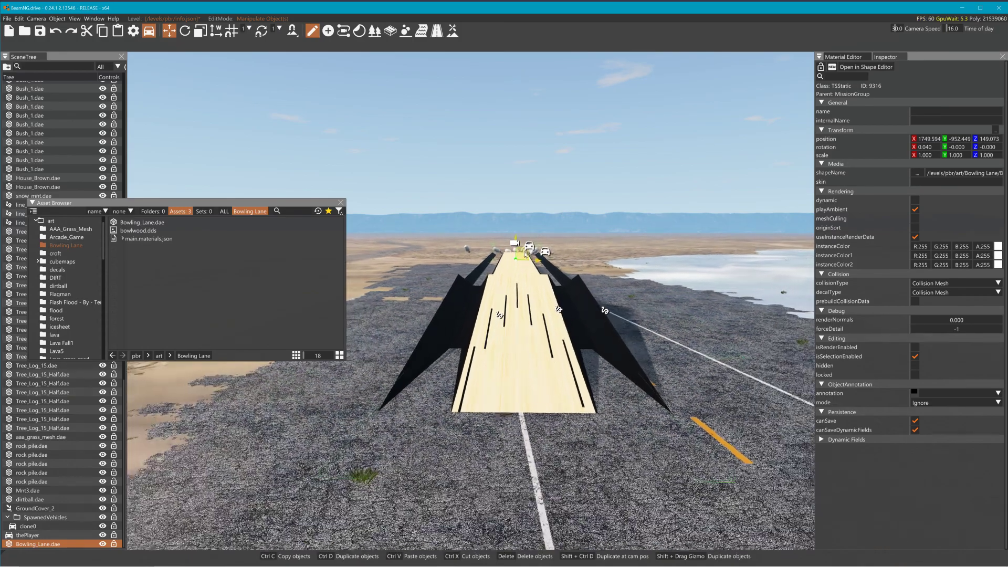
{"action": "key", "text": "s"}
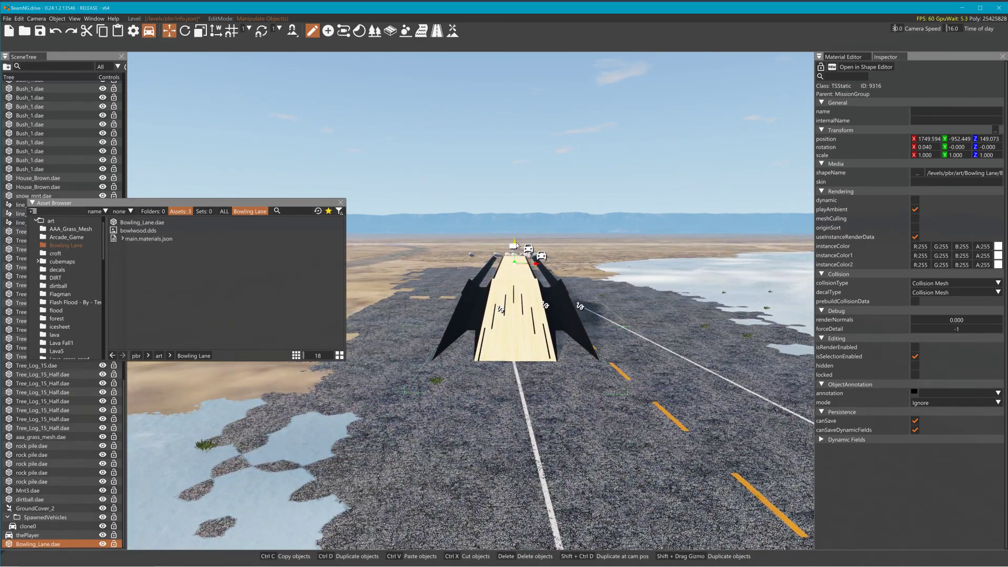
{"action": "left_click_drag", "start_coordinate": [515, 245], "coordinate": [515, 243]}
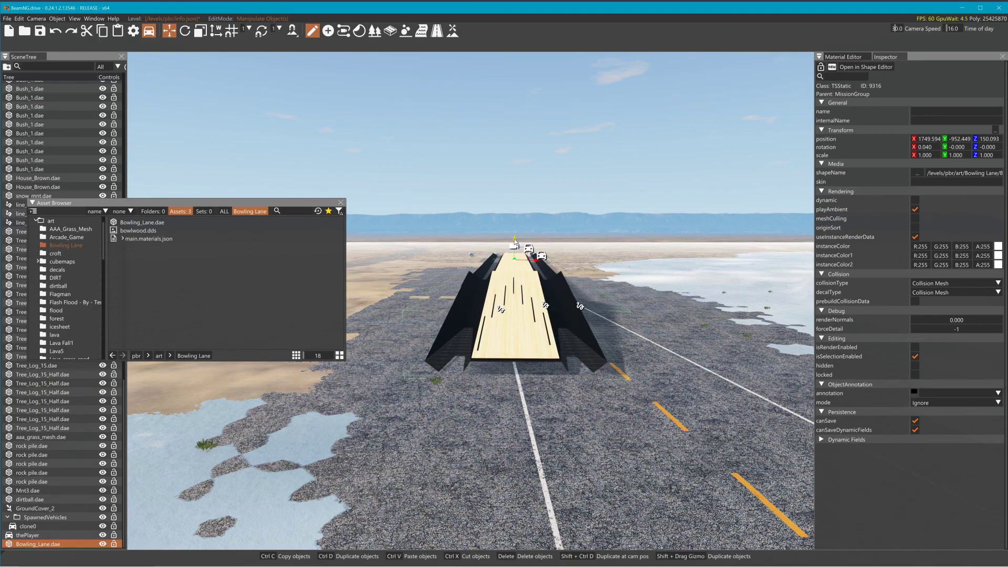